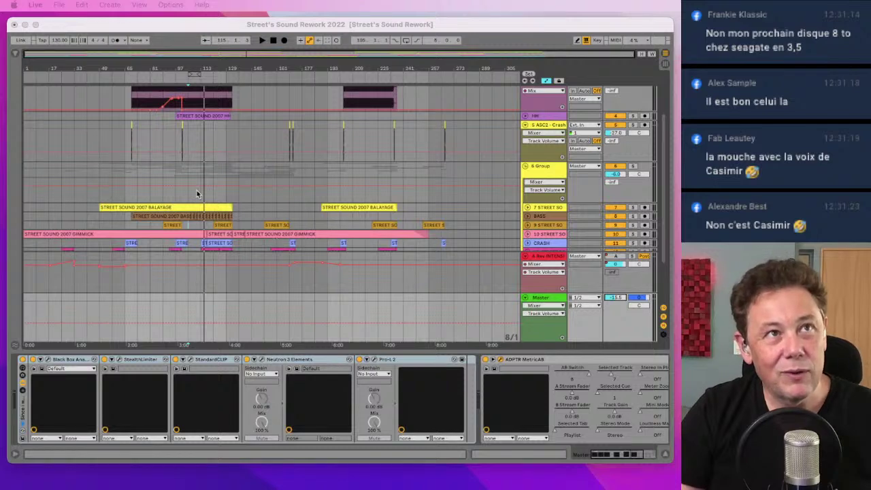
Step: Close the MetricAB window and switch off the mastering effect rack on the Master track
{"action": "scroll", "coordinate": [197, 194], "scroll_direction": "up", "scroll_amount": 3}
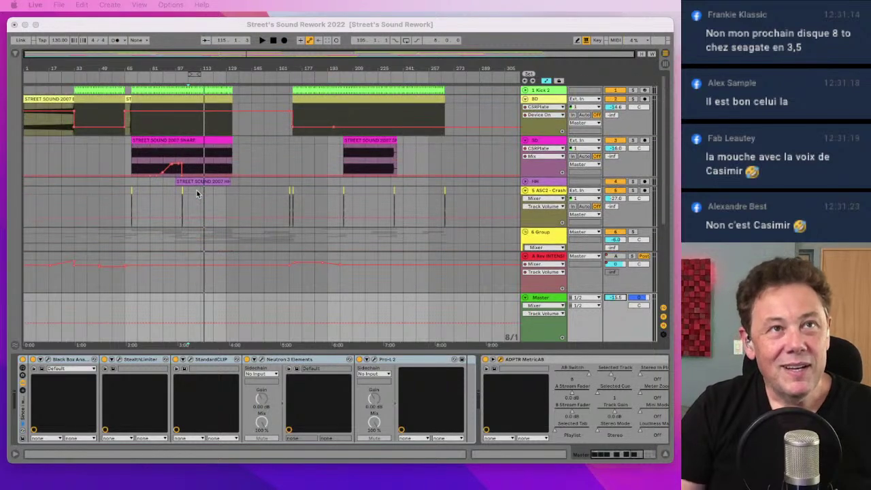
{"action": "left_click", "coordinate": [541, 351]}
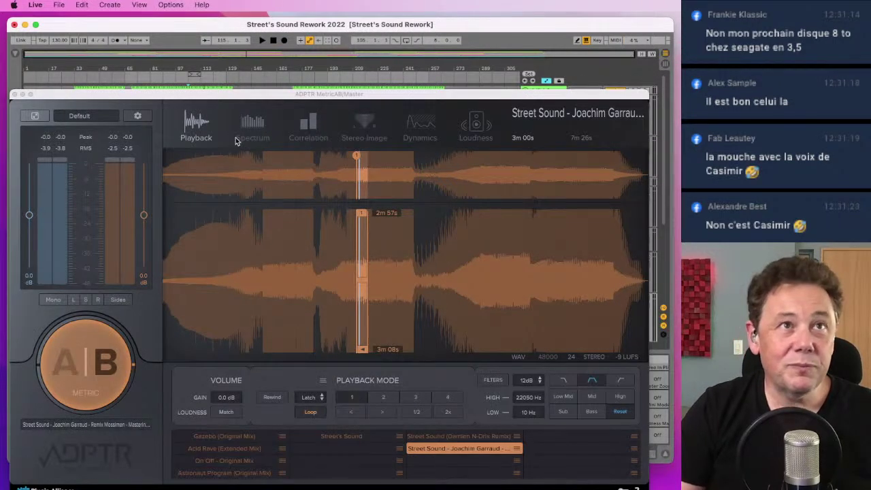
{"action": "left_click", "coordinate": [14, 94]}
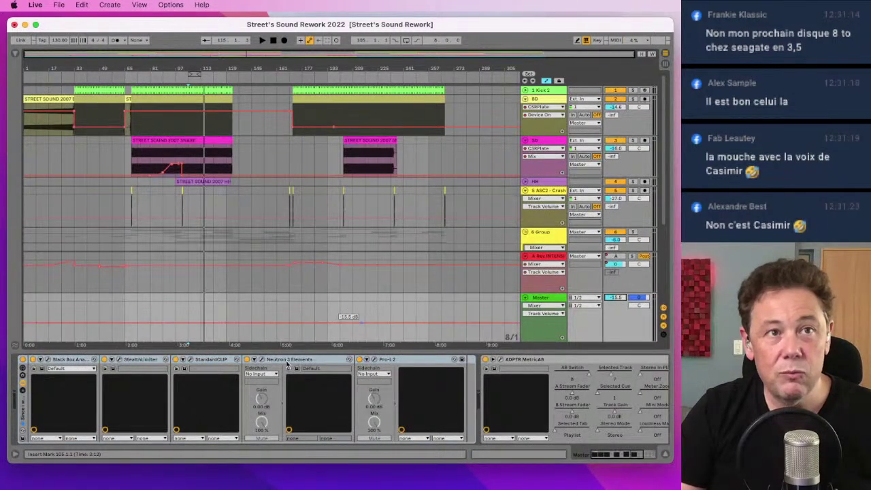
{"action": "left_click", "coordinate": [22, 362]}
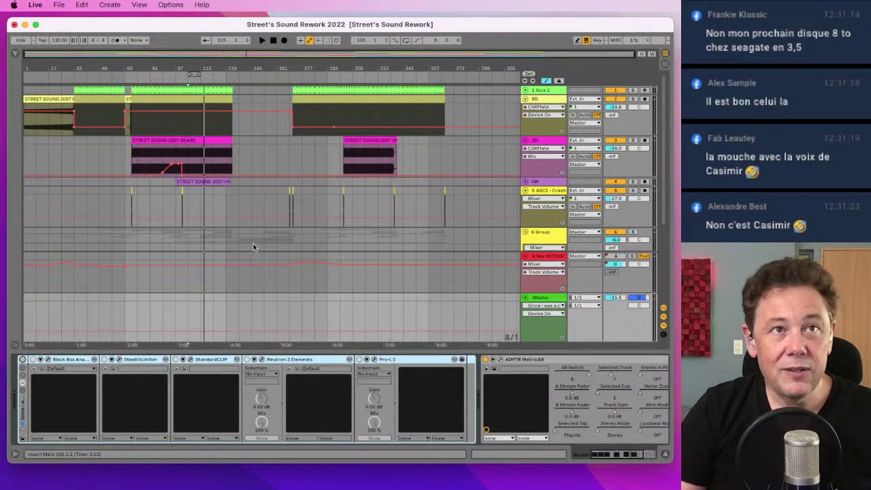
Step: Fold all the tracks in the arrangement and start playback from around bar 25
{"action": "left_click", "coordinate": [525, 99], "text": "alt"}
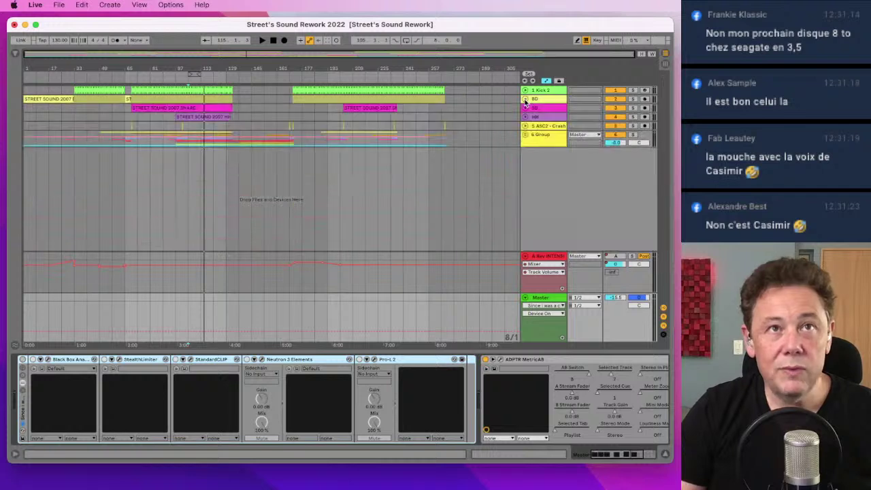
{"action": "left_click", "coordinate": [62, 74]}
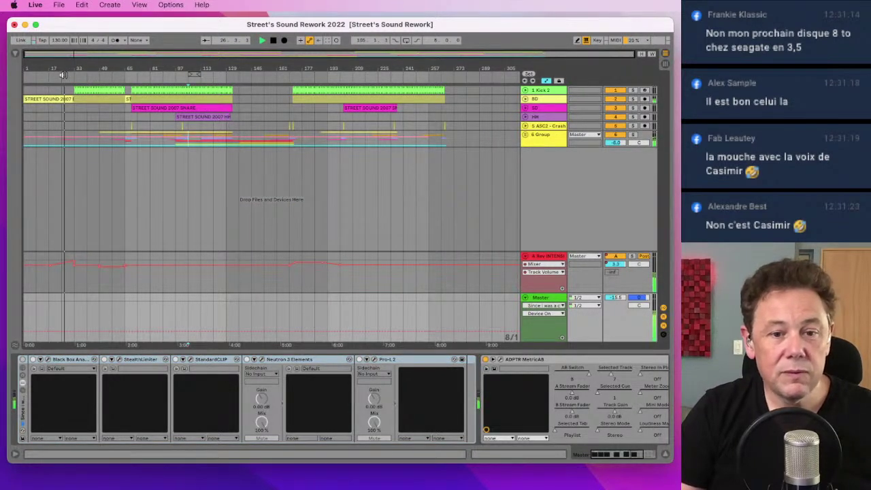
Step: Switch off MetricAB on the Master track and set its comparison from B to the A source
{"action": "left_click", "coordinate": [485, 360]}
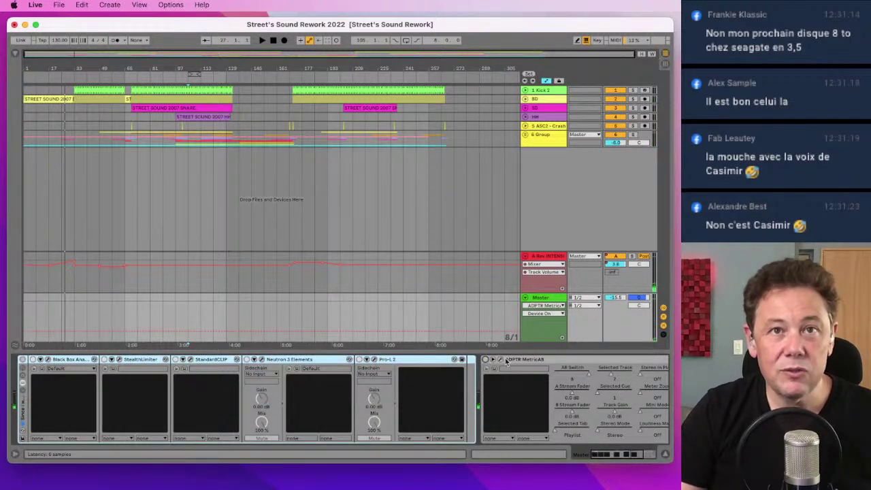
{"action": "left_click", "coordinate": [500, 360]}
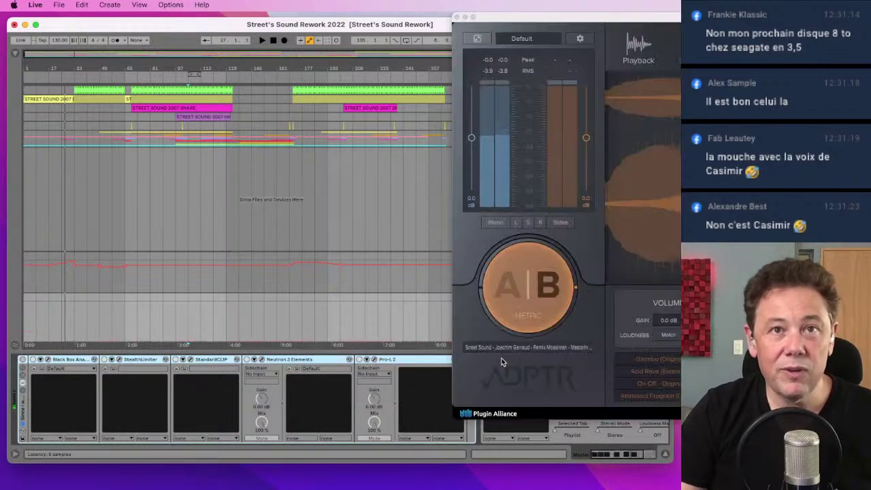
{"action": "left_click", "coordinate": [546, 297]}
Step: Listen to the arrangement from several points, ending with the section at bar 105
{"action": "left_click", "coordinate": [440, 132]}
{"action": "key", "text": "space"}
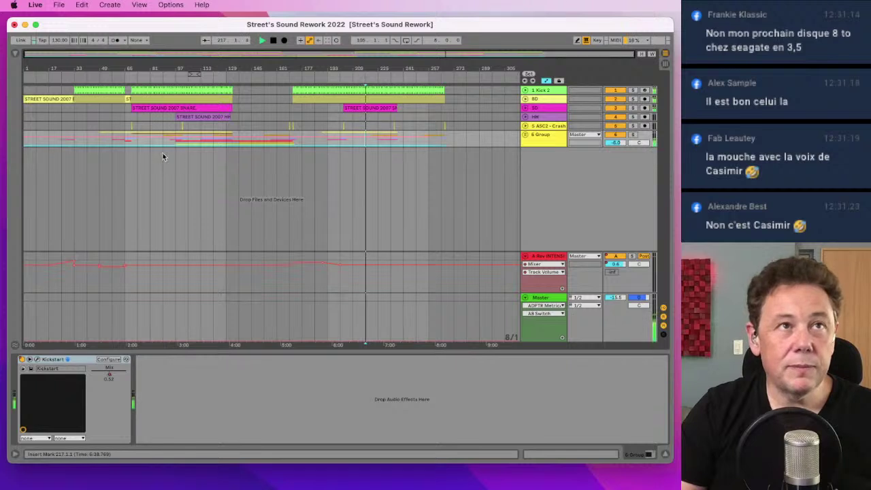
{"action": "left_click", "coordinate": [95, 76]}
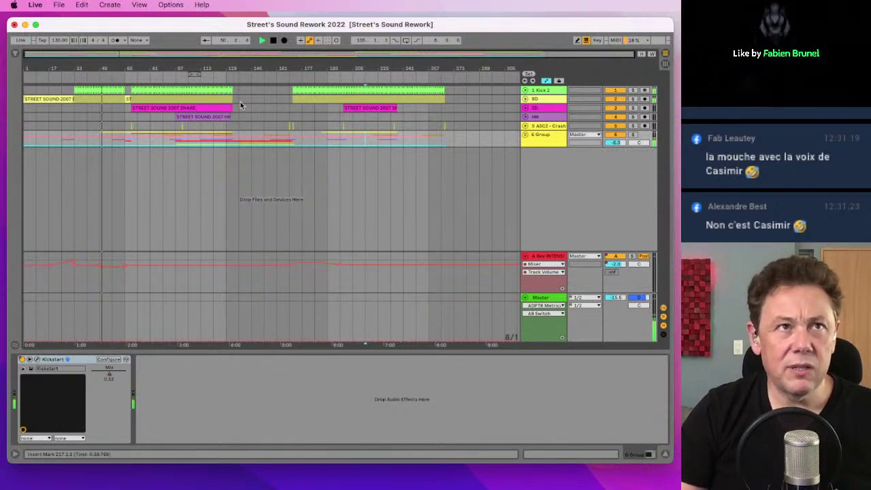
{"action": "left_click", "coordinate": [141, 76]}
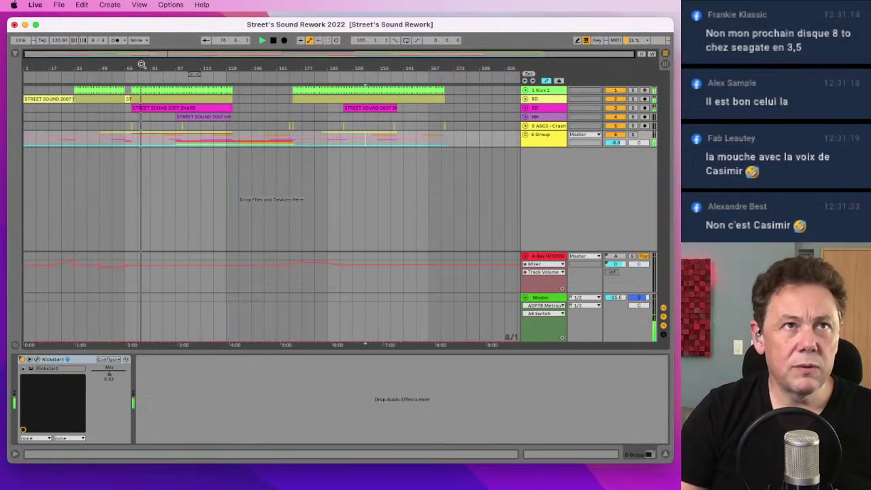
{"action": "left_click", "coordinate": [195, 73]}
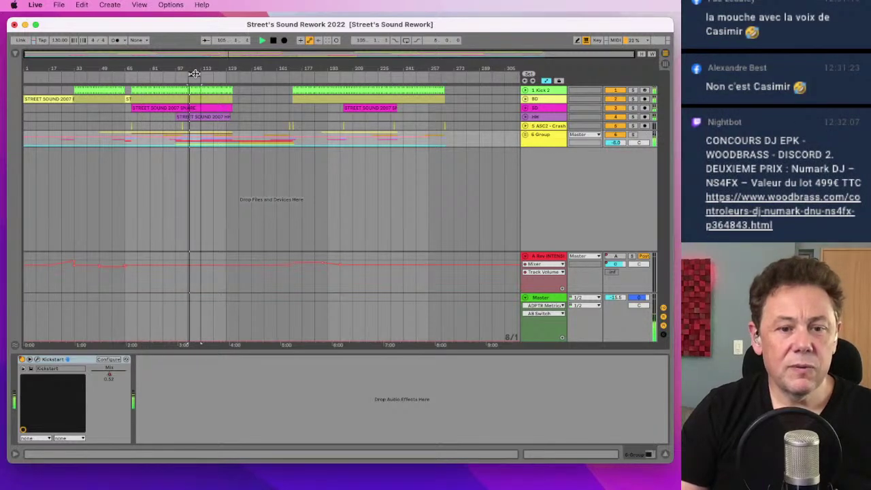
Step: Unfold the group track and turn on a four-bar loop from bar 105 to bar 109
{"action": "left_click_drag", "start_coordinate": [190, 68], "coordinate": [190, 102]}
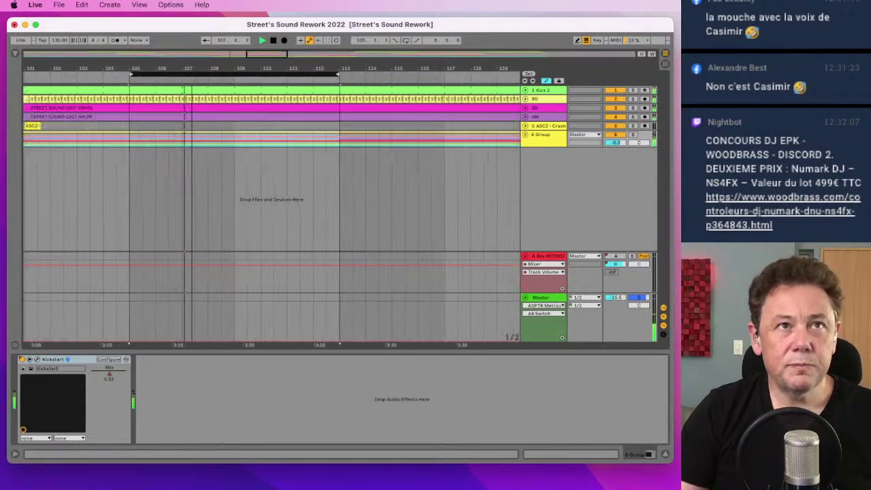
{"action": "left_click", "coordinate": [525, 134]}
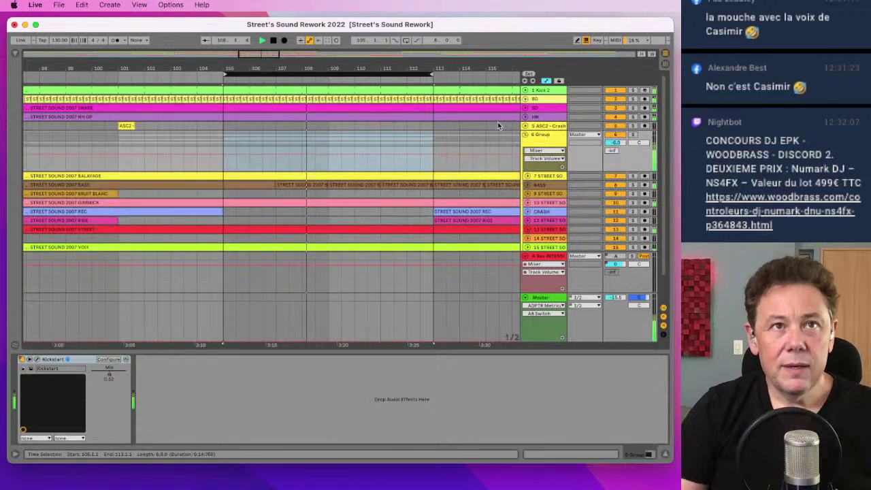
{"action": "left_click", "coordinate": [406, 40]}
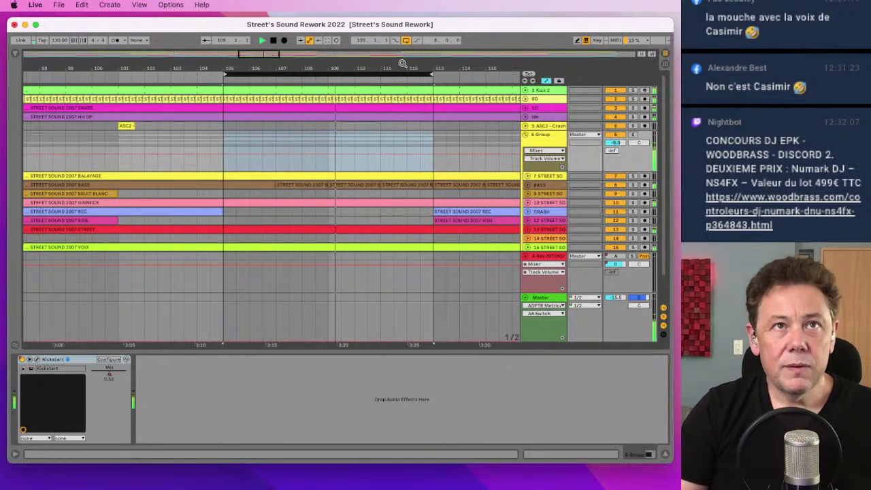
{"action": "left_click_drag", "start_coordinate": [432, 74], "coordinate": [329, 77]}
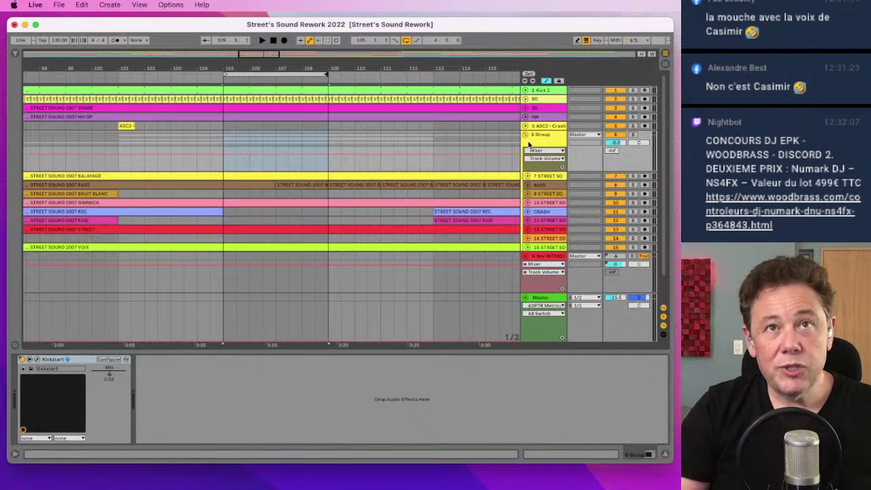
Step: Unfold the Kick 2 track and audition it in solo over the looped section
{"action": "left_click", "coordinate": [526, 91]}
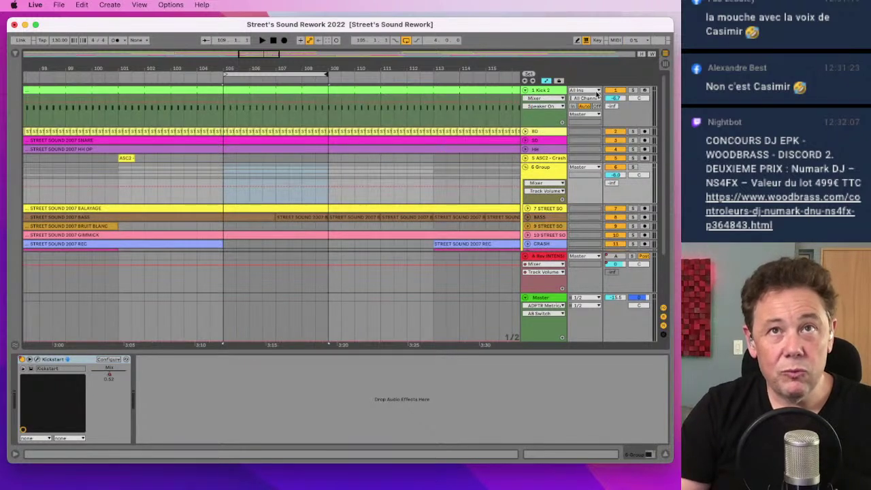
{"action": "left_click", "coordinate": [633, 91]}
{"action": "key", "text": "space"}
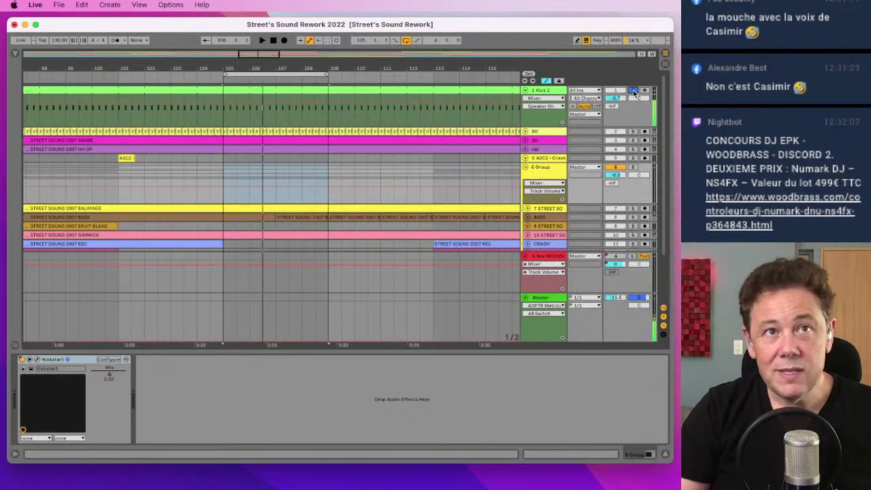
{"action": "left_click", "coordinate": [633, 90]}
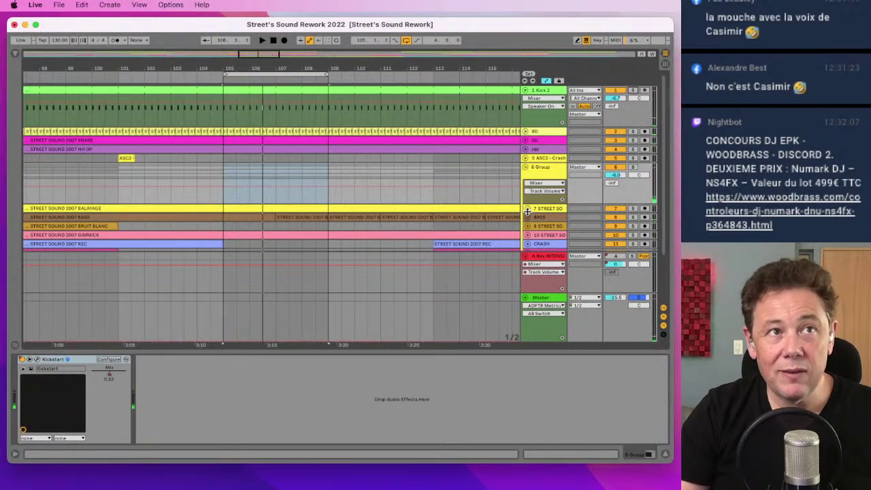
Step: Unfold the Gimmick track, audition it in solo over the loop, and examine its volume value up close
{"action": "left_click", "coordinate": [527, 236]}
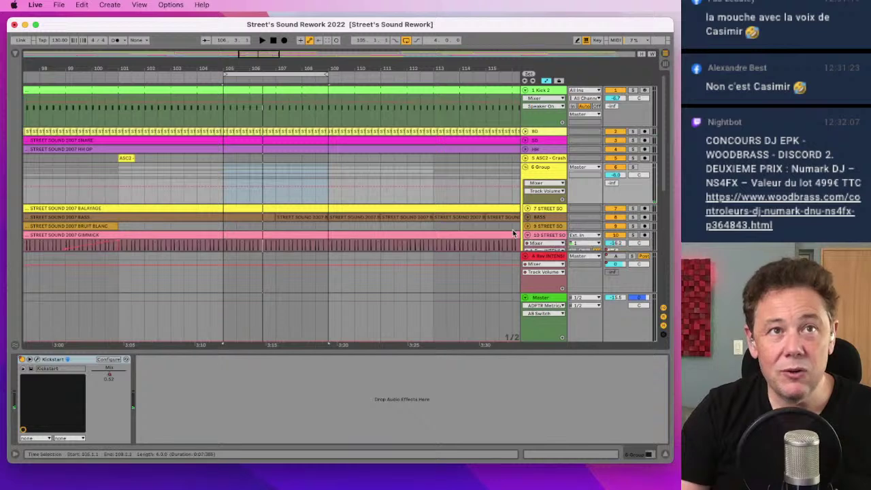
{"action": "scroll", "coordinate": [500, 212], "scroll_direction": "down", "scroll_amount": 5}
{"action": "scroll", "coordinate": [500, 216], "scroll_direction": "up", "scroll_amount": 3}
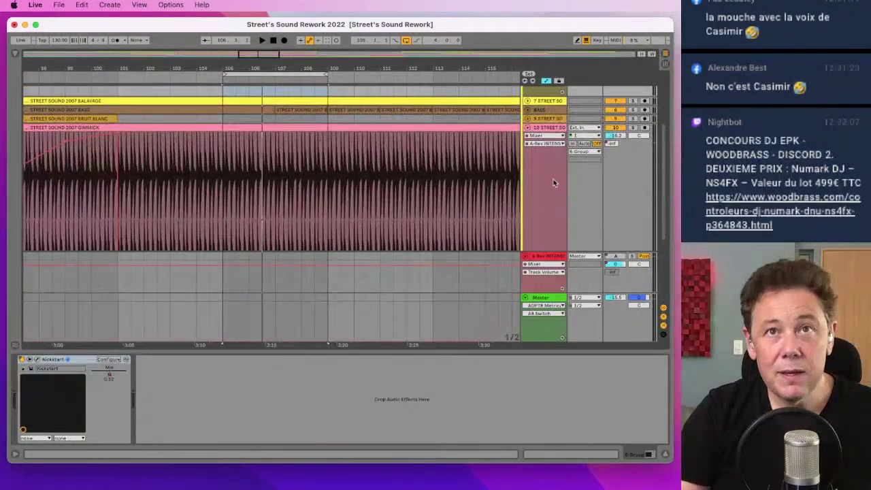
{"action": "left_click", "coordinate": [632, 128]}
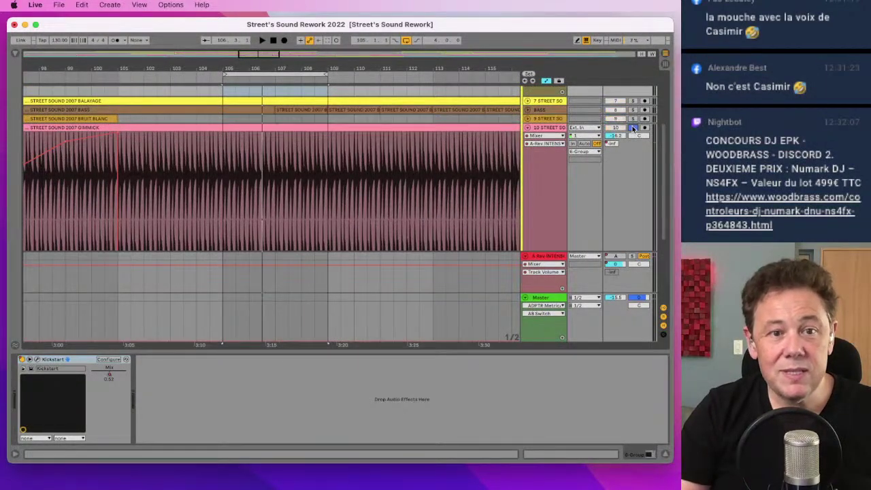
{"action": "key", "text": "space"}
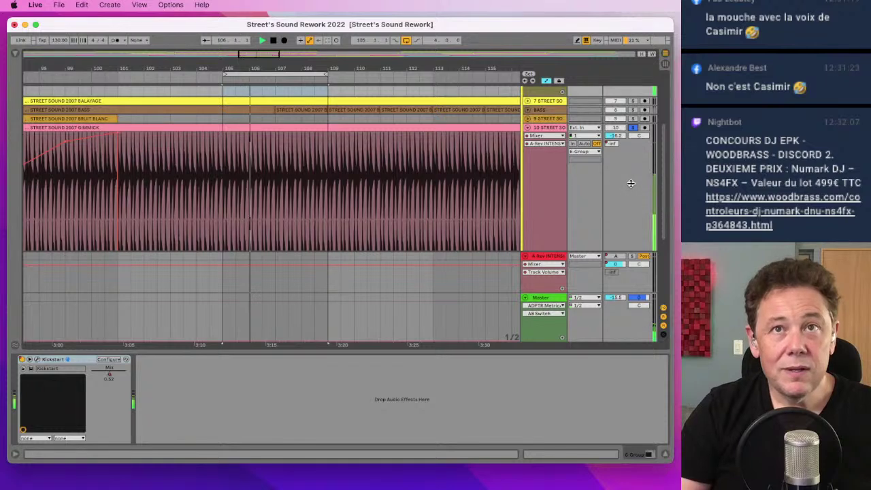
{"action": "scroll", "coordinate": [614, 138], "scroll_direction": "up", "scroll_amount": 8}
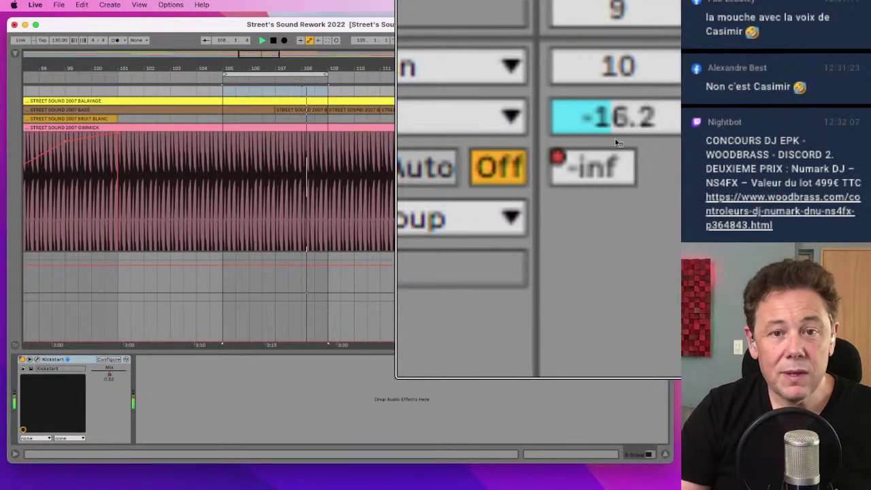
{"action": "scroll", "coordinate": [616, 140], "scroll_direction": "down", "scroll_amount": 8}
{"action": "key", "text": "space"}
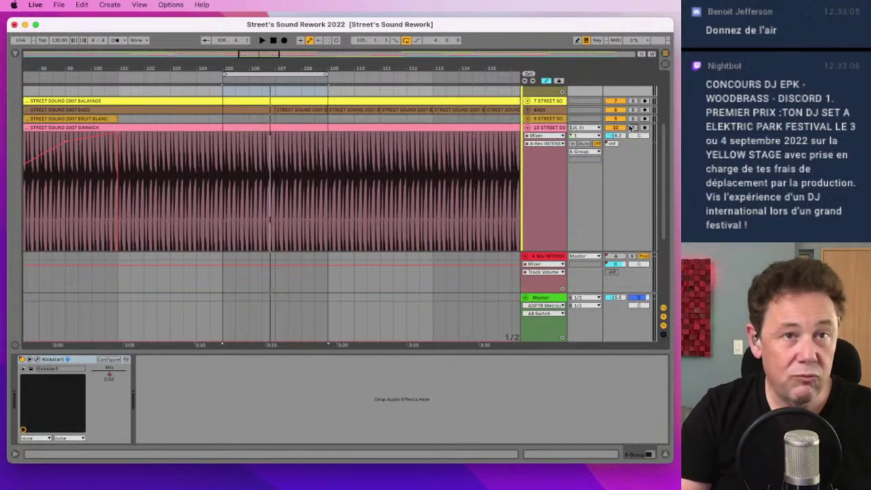
Step: Play the loop in Session View to check the mixer levels of all tracks, and return to the arrangement
{"action": "key", "text": "Tab"}
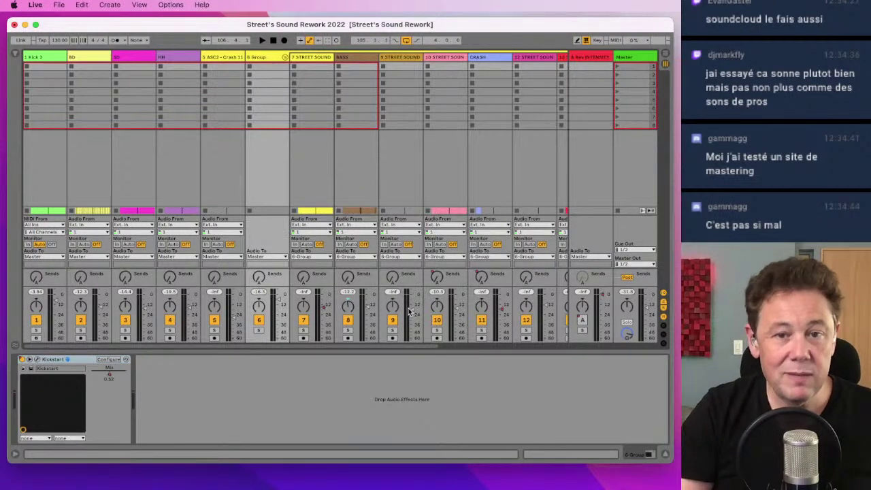
{"action": "key", "text": "space"}
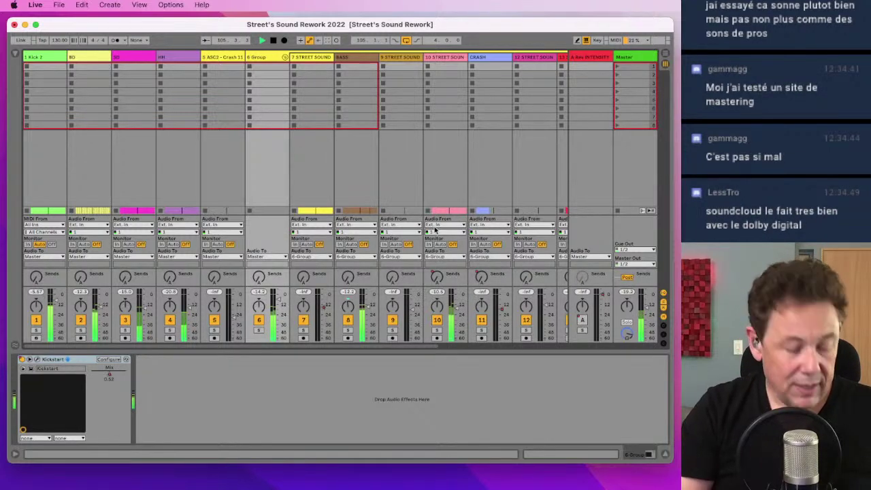
{"action": "key", "text": "Tab"}
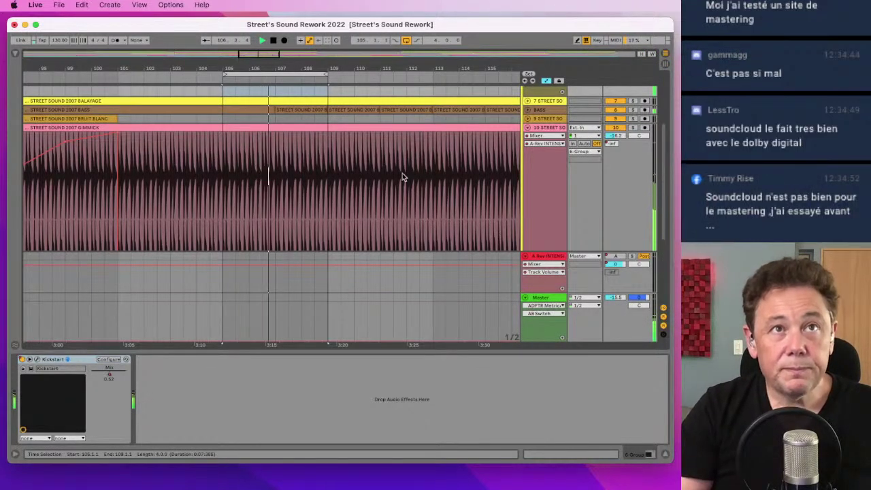
Step: Fold the Gimmick track, the Kick 2 track and the group track
{"action": "left_click", "coordinate": [527, 128]}
{"action": "scroll", "coordinate": [524, 130], "scroll_direction": "up", "scroll_amount": 5}
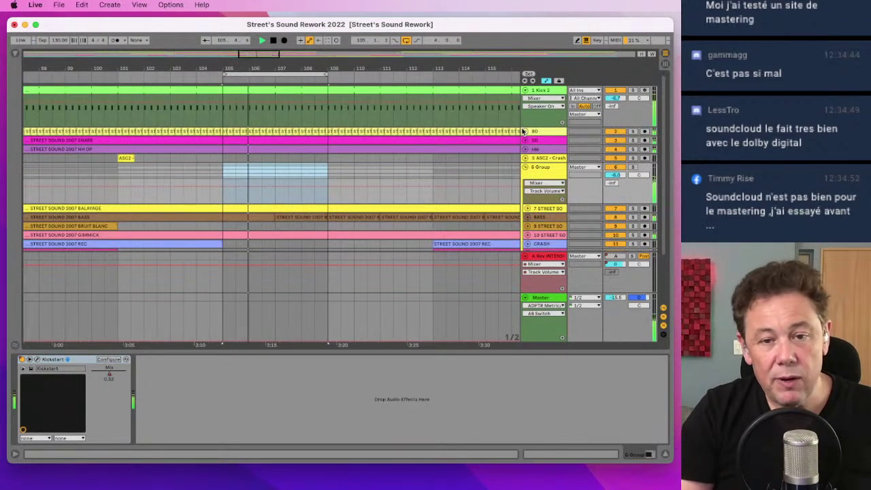
{"action": "left_click", "coordinate": [525, 90]}
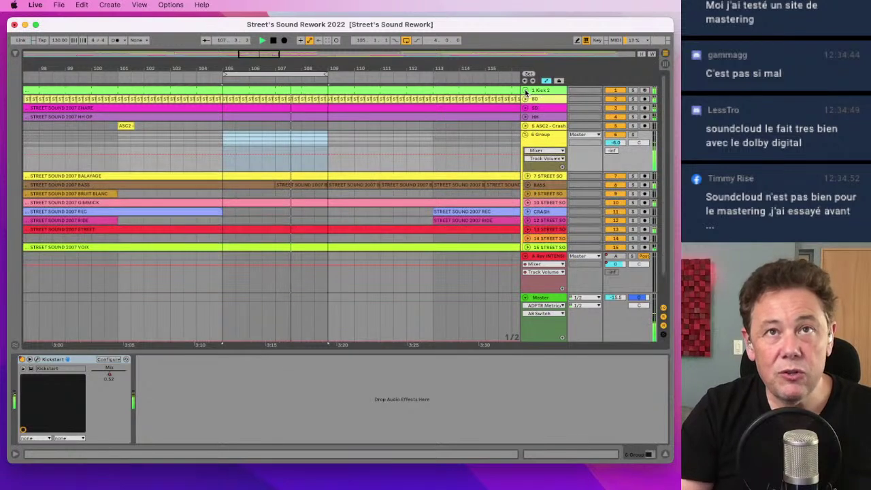
{"action": "left_click", "coordinate": [525, 135]}
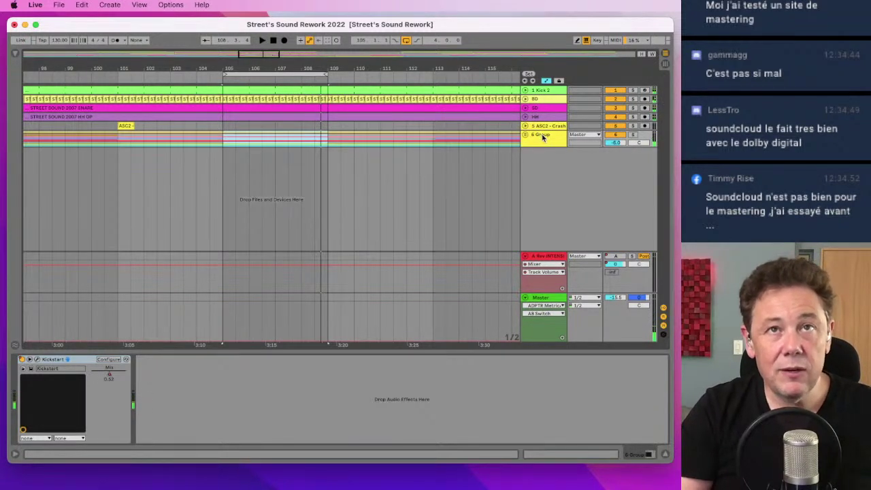
Step: Colour the group track red, rename it MUSIC, and unfold it to play the loop
{"action": "right_click", "coordinate": [542, 138]}
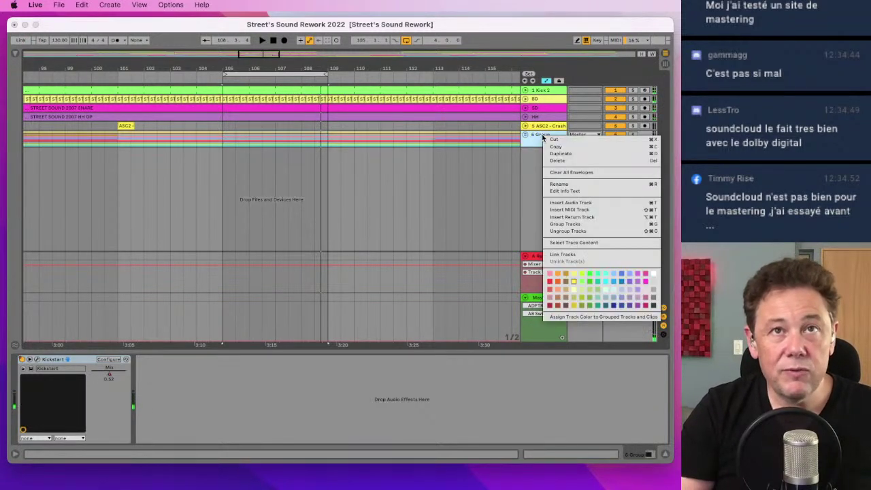
{"action": "left_click", "coordinate": [551, 282]}
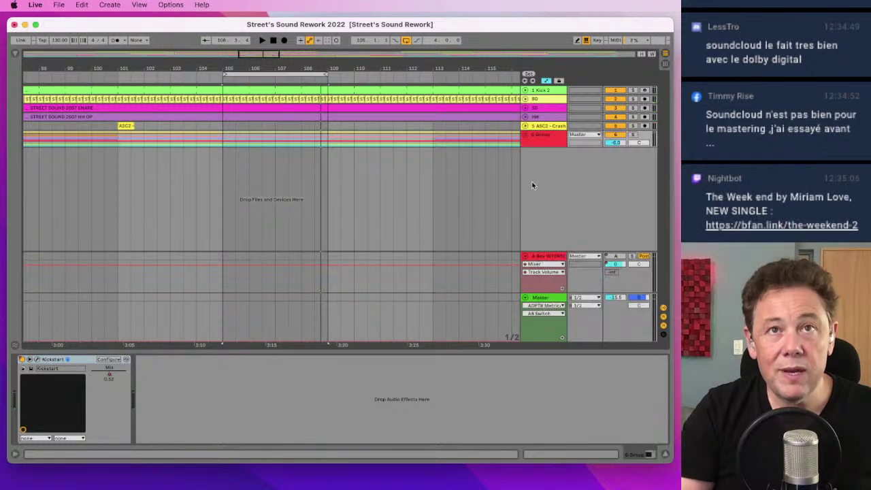
{"action": "left_click_drag", "start_coordinate": [537, 145], "coordinate": [541, 170]}
{"action": "left_click", "coordinate": [542, 138]}
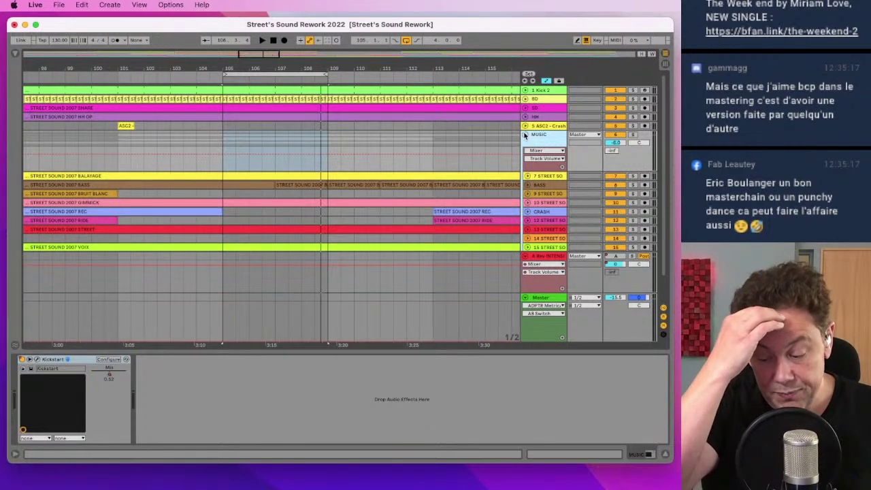
{"action": "key", "text": "space"}
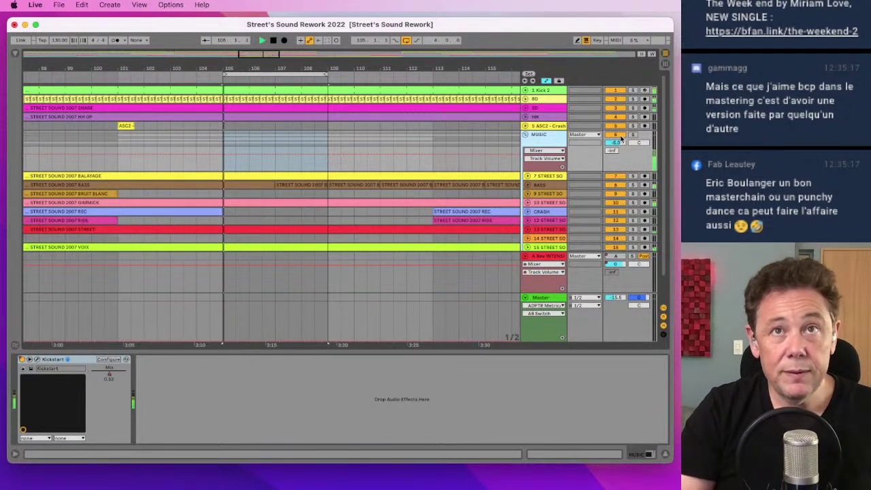
Step: Audition the loop with the MUSIC group soloed, fold the group, and toggle its mute to compare the mix
{"action": "left_click", "coordinate": [633, 135]}
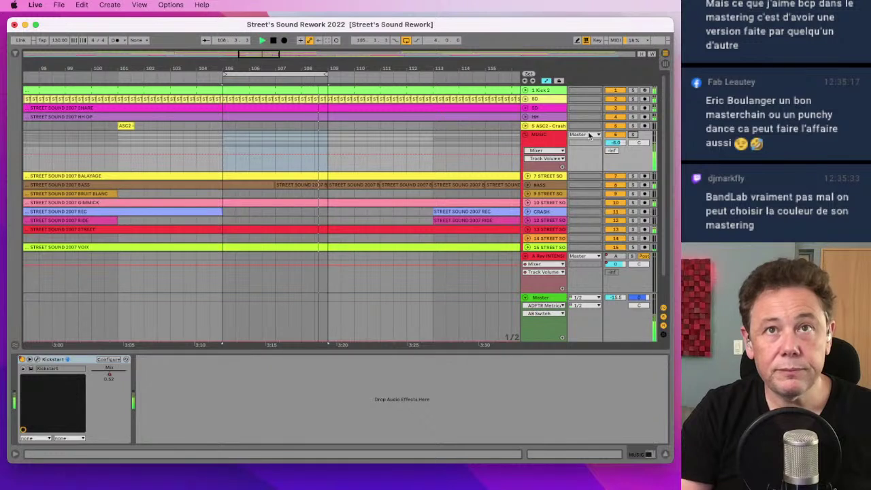
{"action": "left_click", "coordinate": [526, 138]}
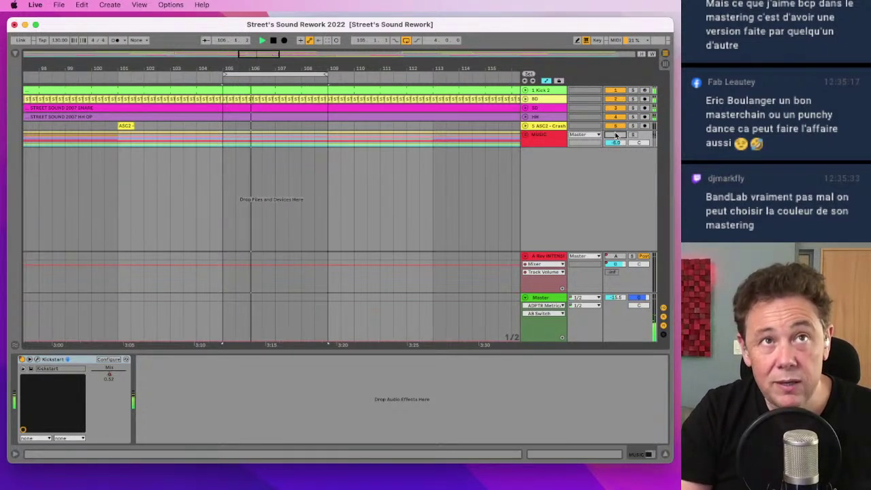
{"action": "left_click", "coordinate": [616, 135]}
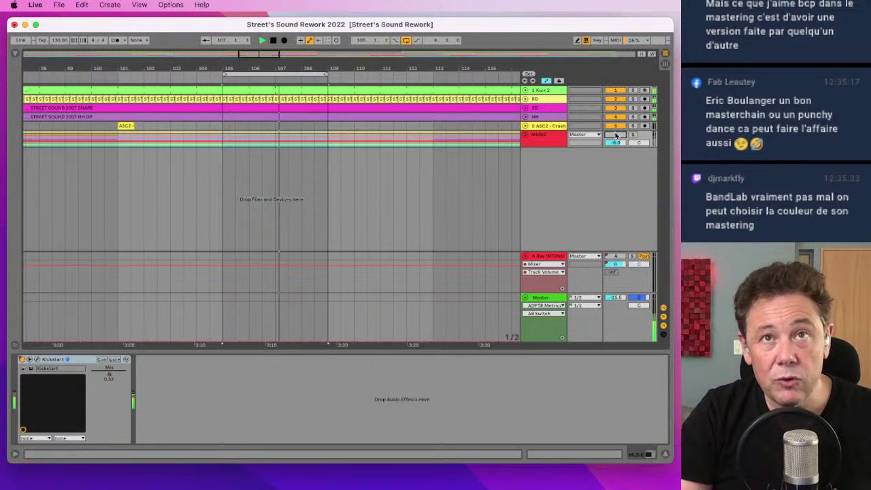
Step: Unfold the MUSIC group, play the loop, and raise the group's volume to -4.7 dB
{"action": "left_click", "coordinate": [526, 136]}
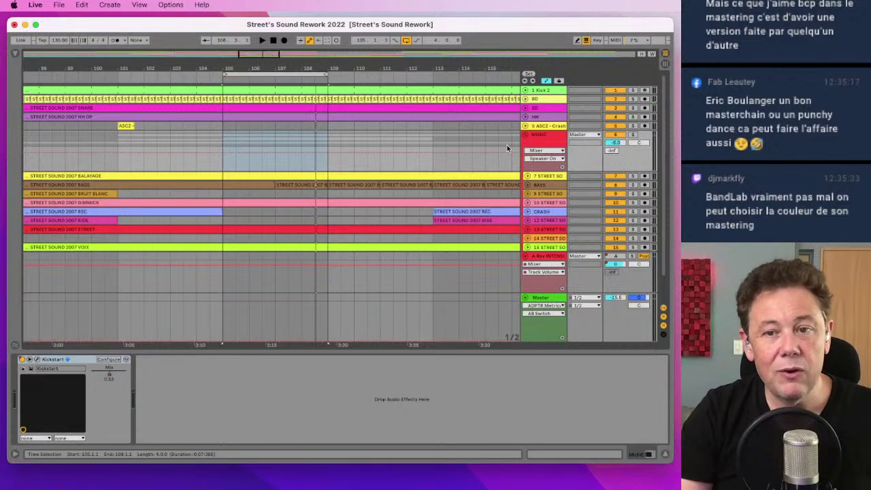
{"action": "key", "text": "space"}
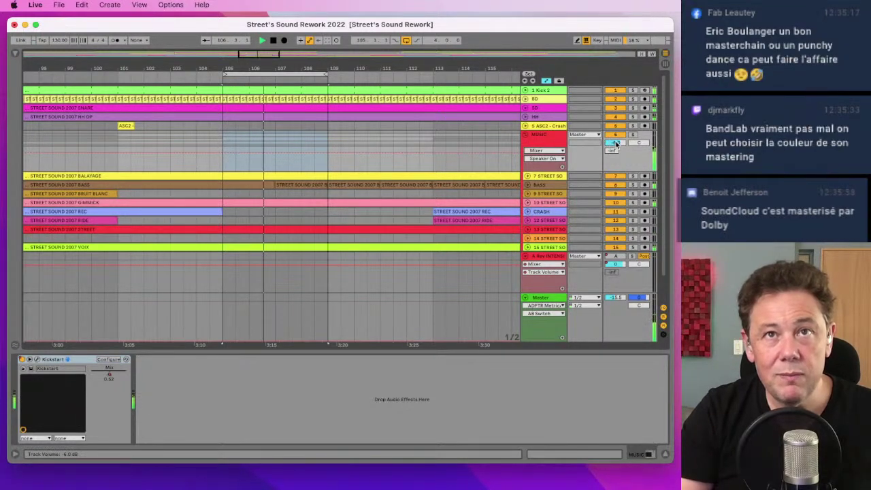
{"action": "left_click_drag", "start_coordinate": [616, 142], "coordinate": [617, 144]}
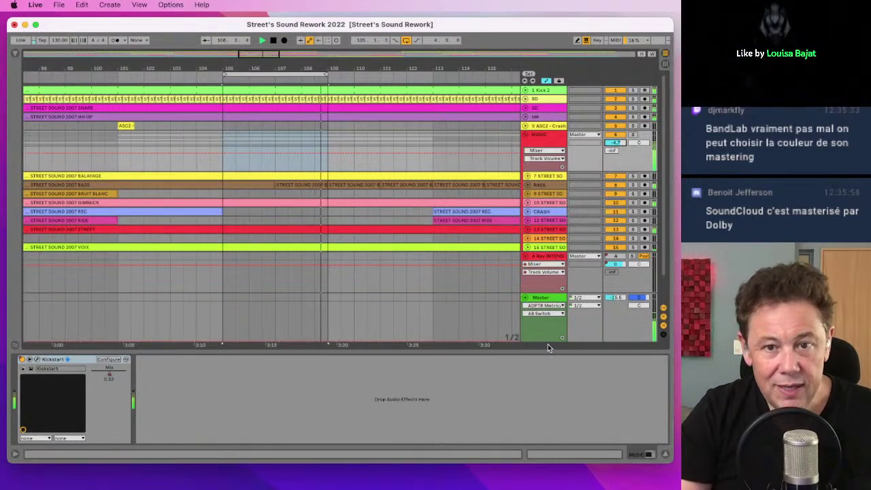
Step: Show the Master track's devices, bring the ADPTR MetricAB window fully into view, and close it
{"action": "left_click", "coordinate": [540, 299]}
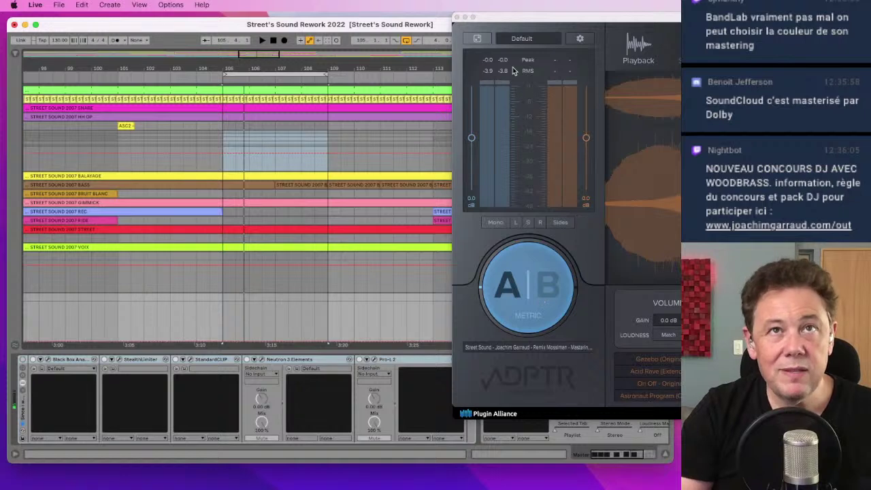
{"action": "left_click_drag", "start_coordinate": [533, 25], "coordinate": [129, 34]}
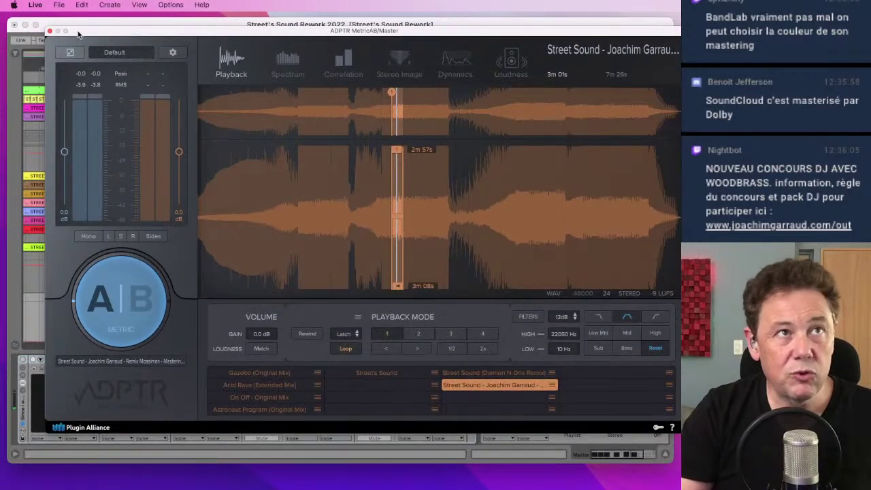
{"action": "left_click", "coordinate": [50, 32]}
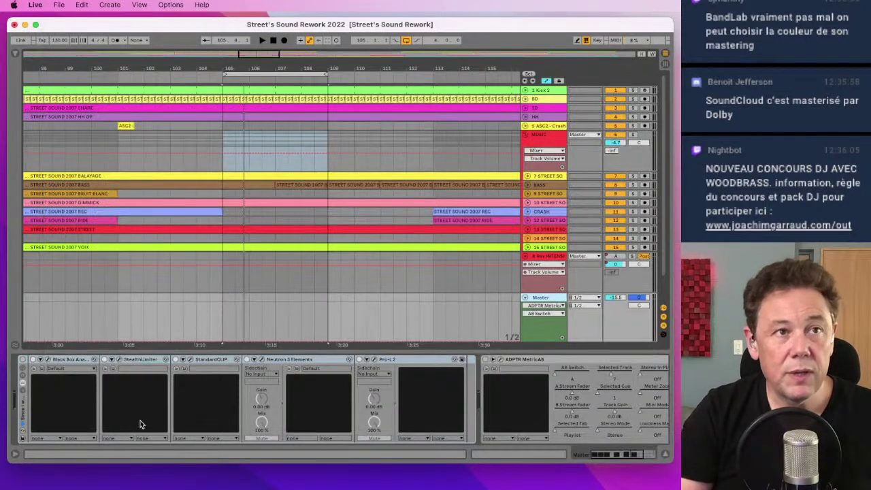
Step: Enable the Master's mastering rack, but turn off its StealthLimiter, StandardCLIP, Neutron 3 Elements and Pro-L 2 devices
{"action": "left_click", "coordinate": [23, 361]}
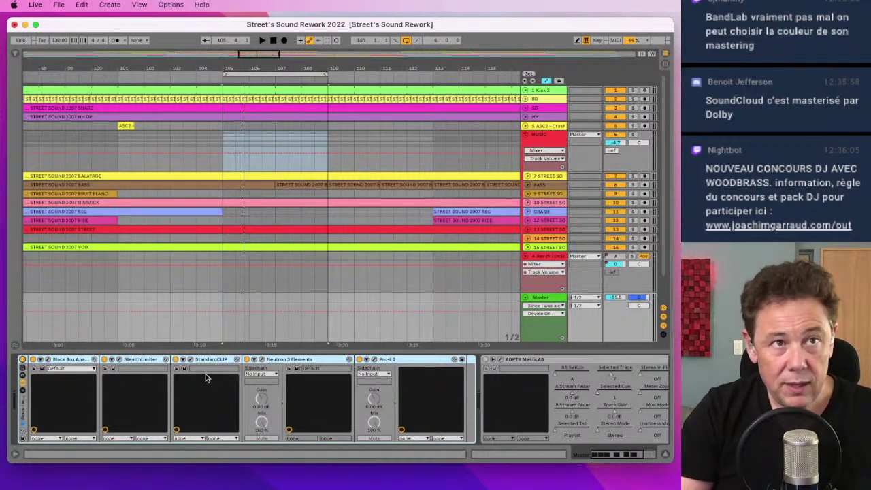
{"action": "left_click", "coordinate": [104, 359]}
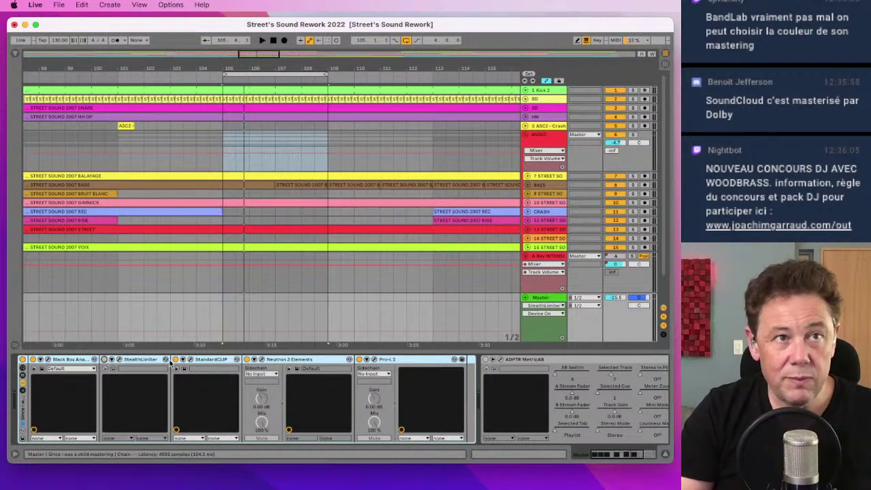
{"action": "left_click", "coordinate": [175, 359]}
{"action": "left_click", "coordinate": [247, 359]}
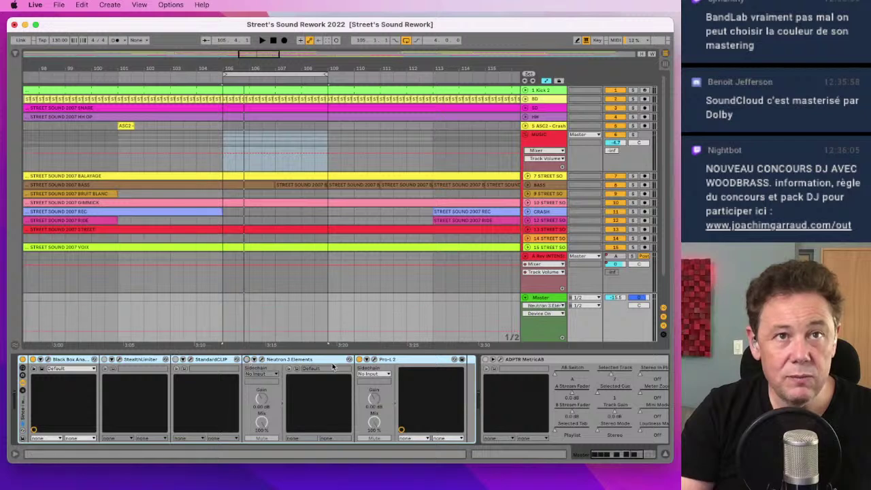
{"action": "left_click", "coordinate": [359, 359]}
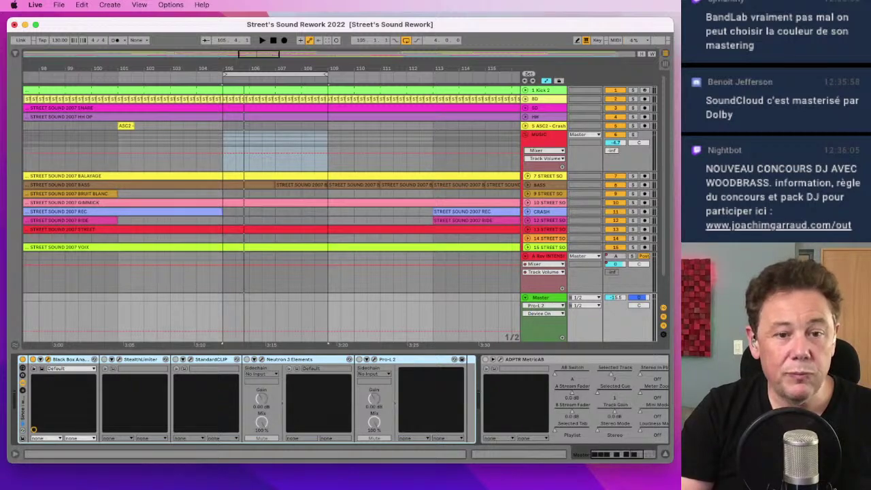
Step: Open the Black Box HG-2 plug-in and compare the playing loop with the device off and on
{"action": "left_click", "coordinate": [47, 358]}
{"action": "left_click_drag", "start_coordinate": [278, 144], "coordinate": [221, 130]}
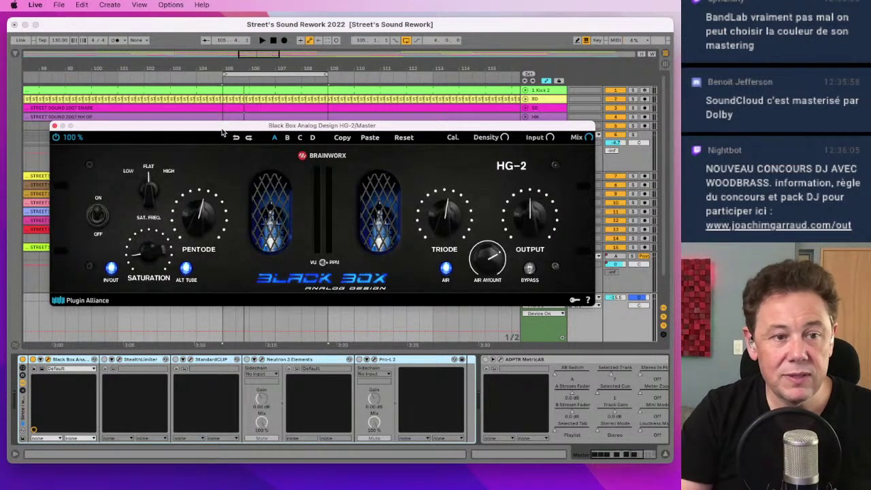
{"action": "key", "text": "space"}
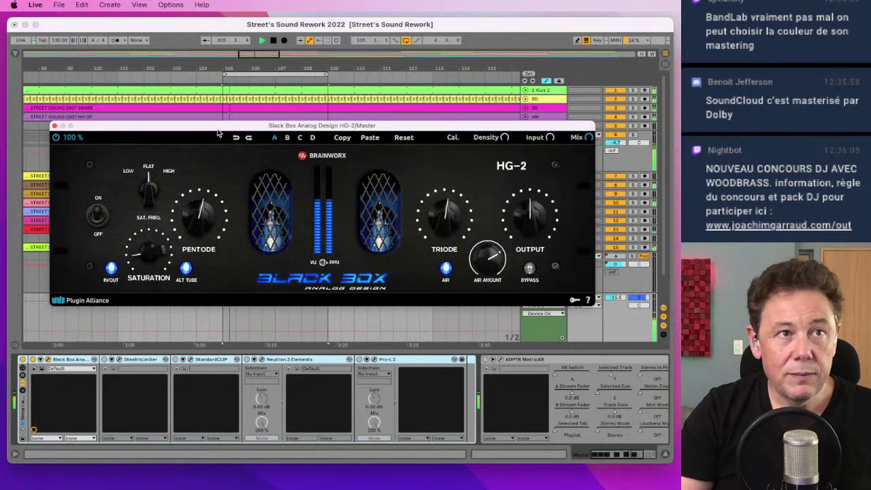
{"action": "left_click", "coordinate": [32, 361]}
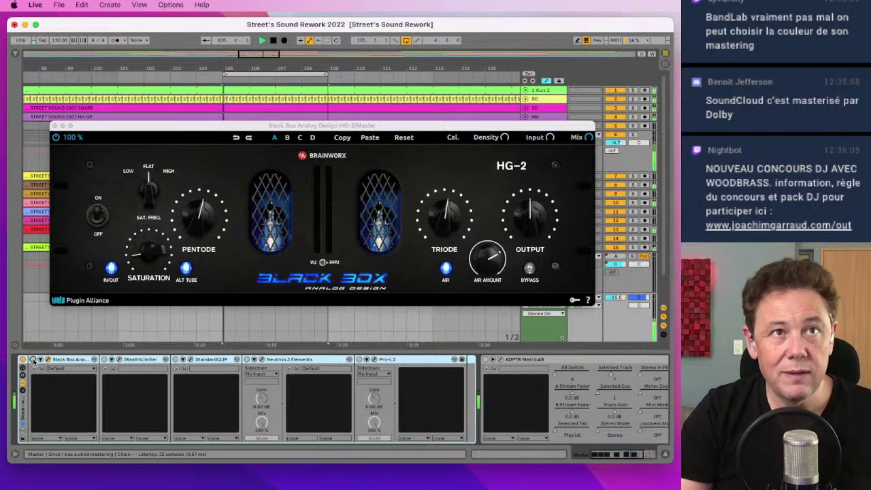
{"action": "left_click", "coordinate": [33, 361]}
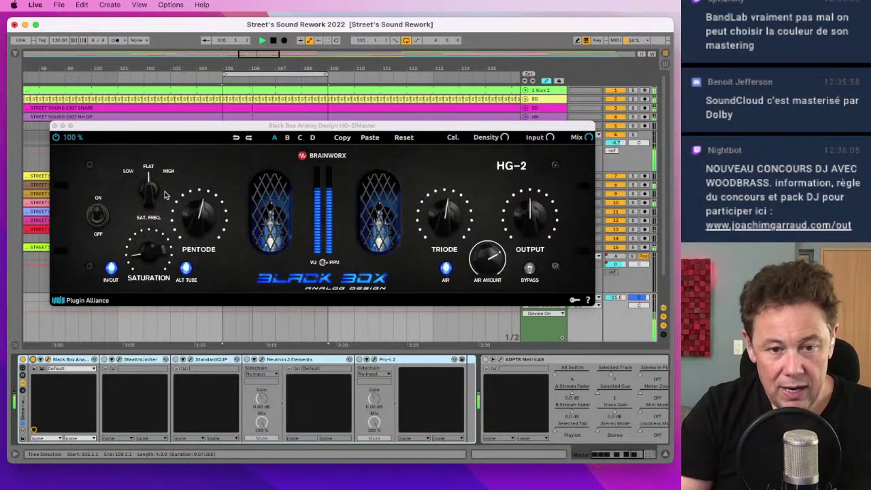
Step: Set the HG-2's saturation frequency to HIGH and bring the plug-in window back into view
{"action": "left_click_drag", "start_coordinate": [164, 195], "coordinate": [164, 185]}
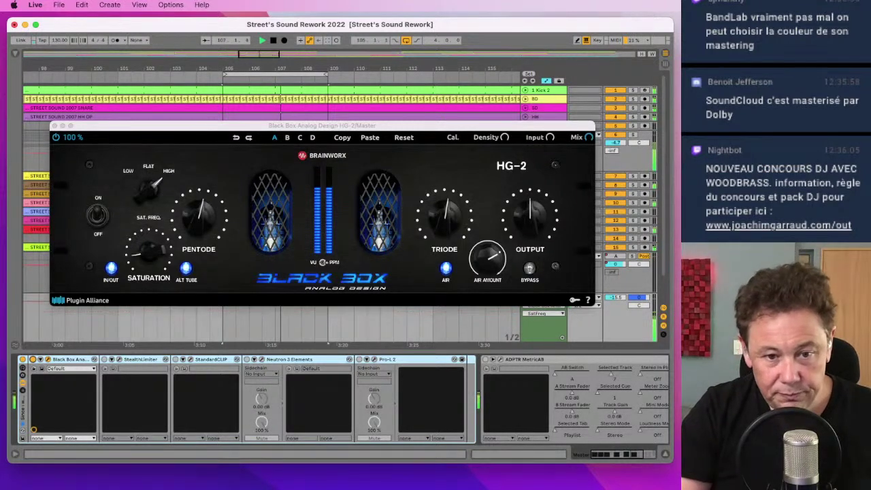
{"action": "key", "text": "super+Tab"}
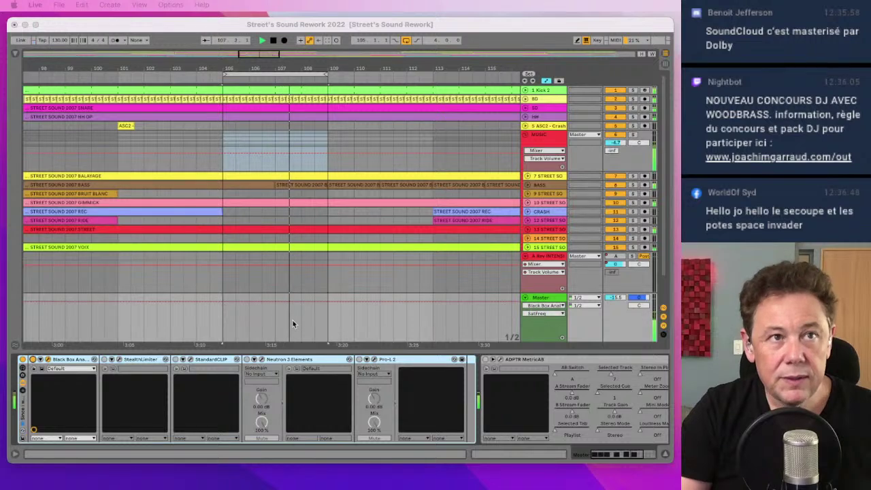
{"action": "left_click", "coordinate": [93, 360]}
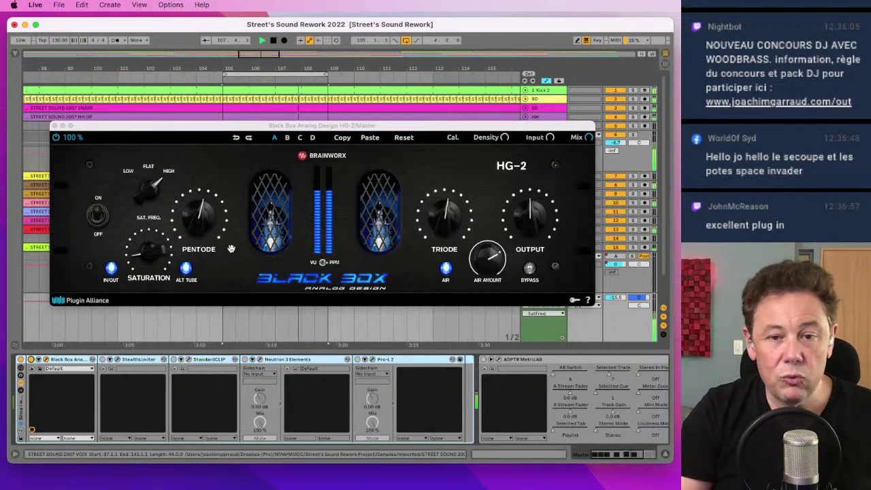
Step: Try the HG-2's Saturation at 0 % and 100 % over the loop, and settle on a low amount
{"action": "left_click", "coordinate": [145, 256]}
{"action": "left_click_drag", "start_coordinate": [145, 256], "coordinate": [144, 292]}
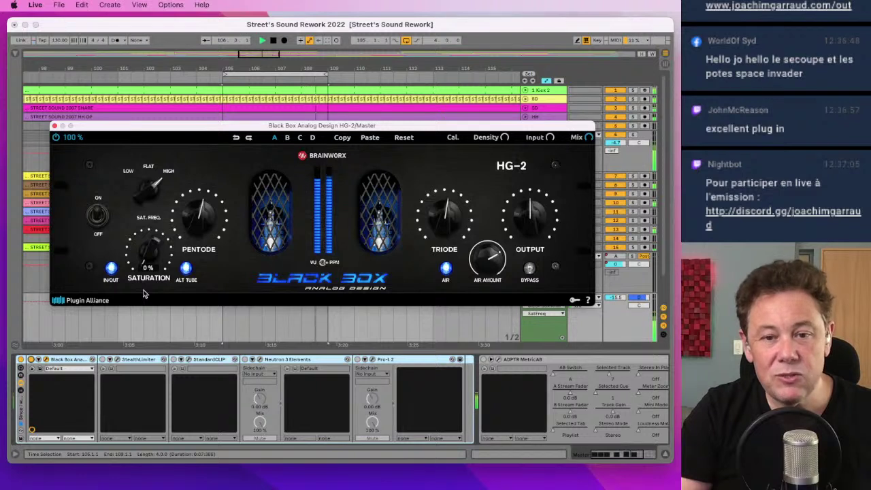
{"action": "left_click_drag", "start_coordinate": [143, 293], "coordinate": [145, 167]}
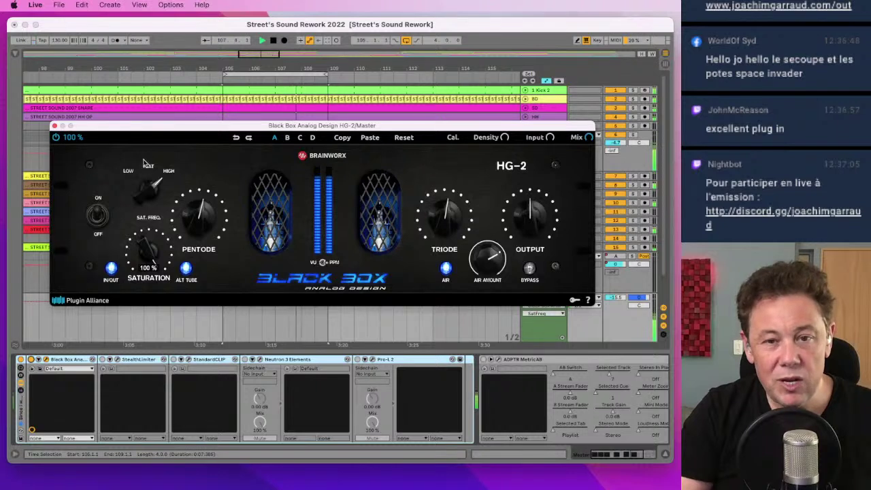
{"action": "left_click_drag", "start_coordinate": [143, 163], "coordinate": [126, 231]}
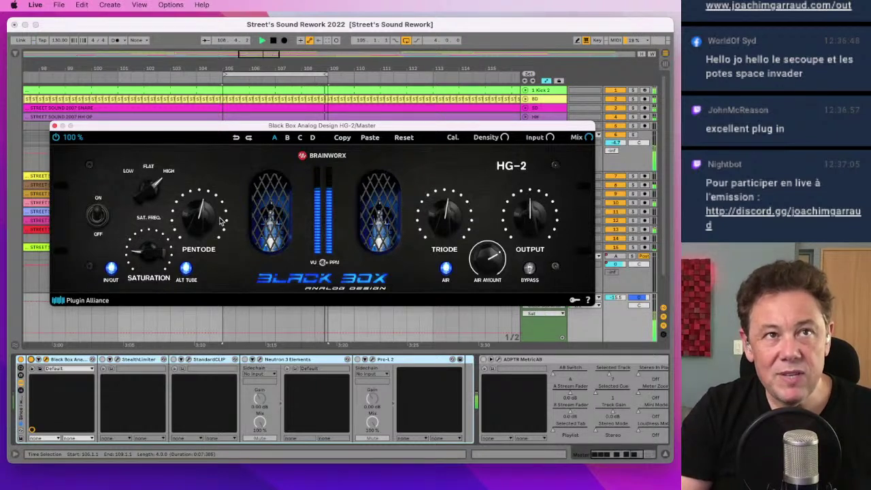
Step: Fine-tune the HG-2's Pentode, Output and Air Amount by ear, and audition the Triode at 0 % before raising it again
{"action": "left_click_drag", "start_coordinate": [201, 226], "coordinate": [157, 178]}
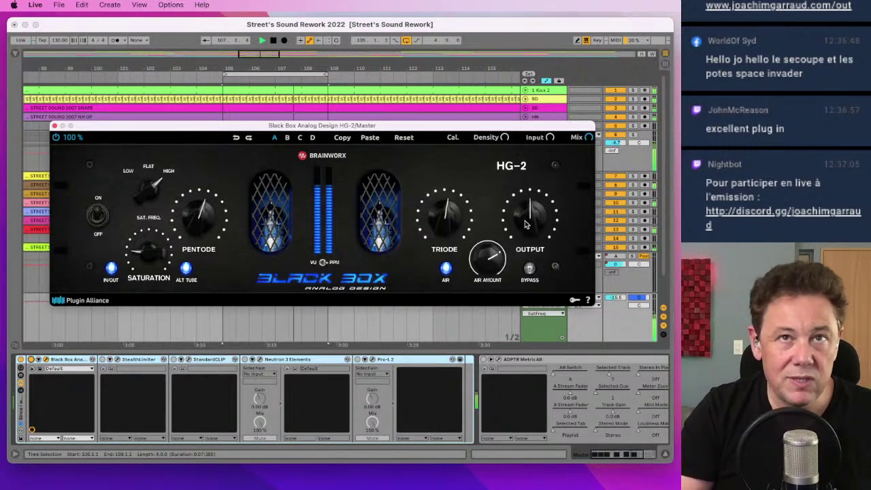
{"action": "left_click_drag", "start_coordinate": [528, 226], "coordinate": [515, 209]}
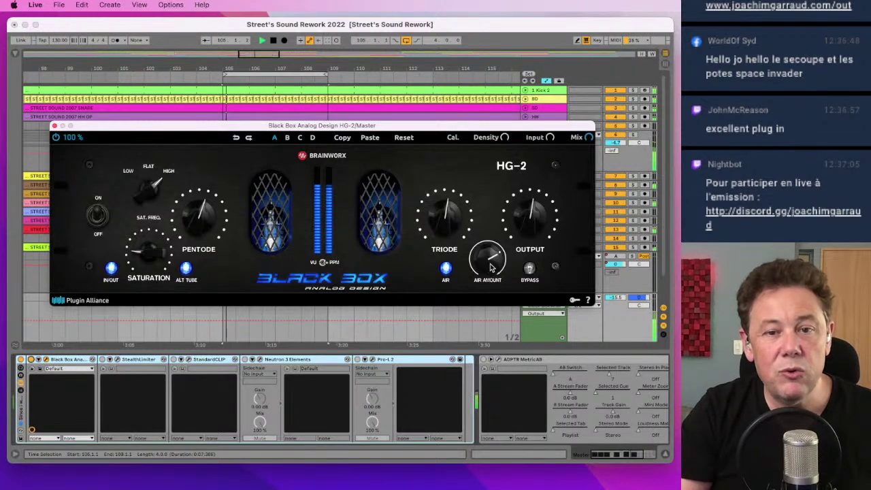
{"action": "left_click_drag", "start_coordinate": [492, 268], "coordinate": [442, 206]}
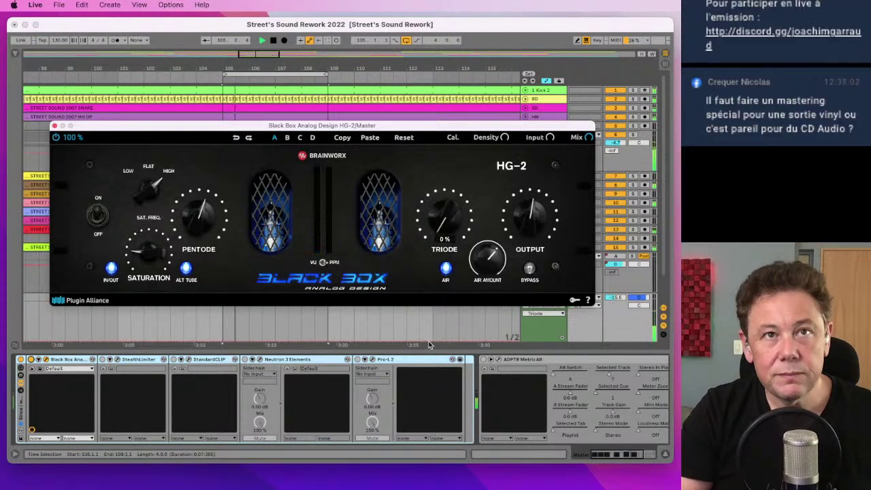
{"action": "left_click_drag", "start_coordinate": [446, 238], "coordinate": [445, 225]}
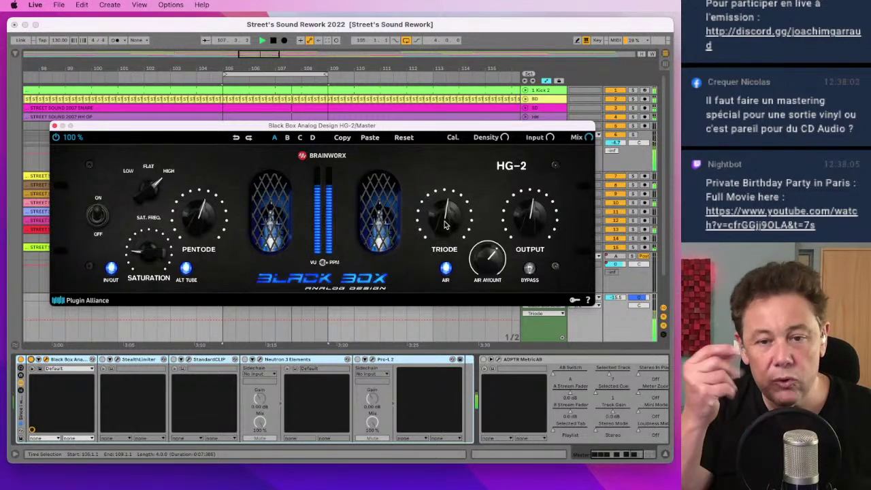
Step: Close the HG-2 window, turn on the StealthLimiter in the mastering rack, and open its interface
{"action": "left_click", "coordinate": [54, 127]}
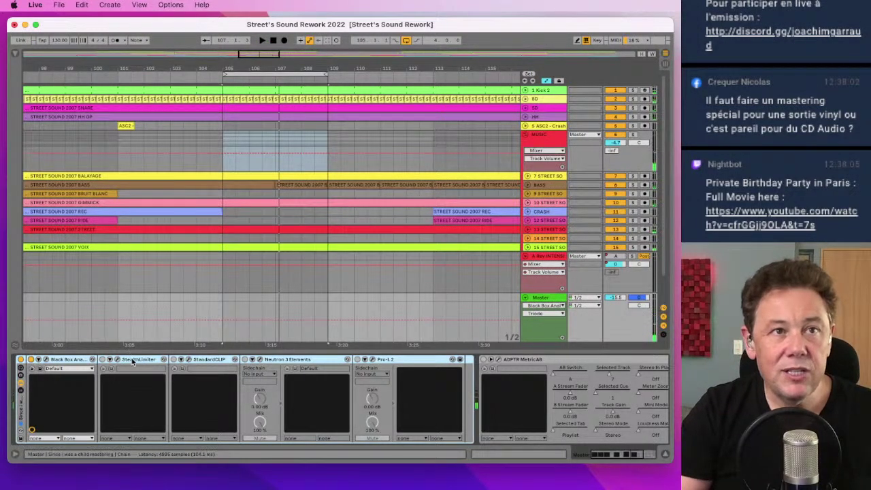
{"action": "left_click", "coordinate": [132, 361]}
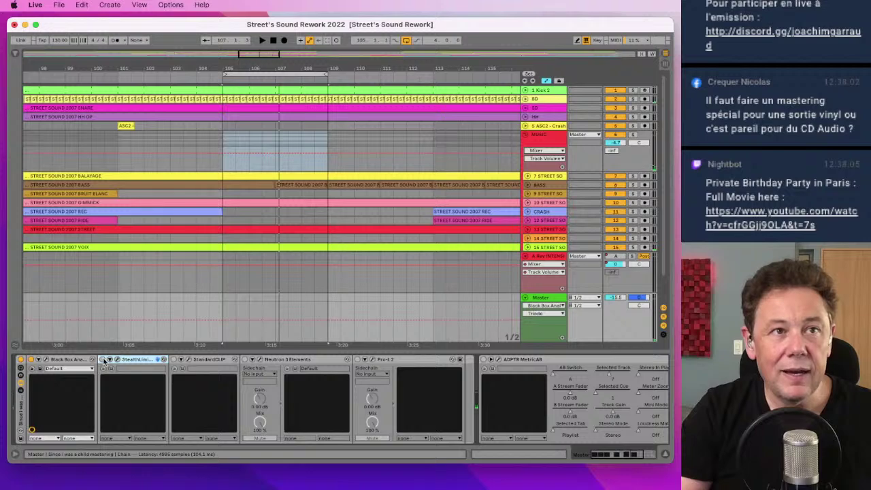
{"action": "left_click", "coordinate": [102, 360]}
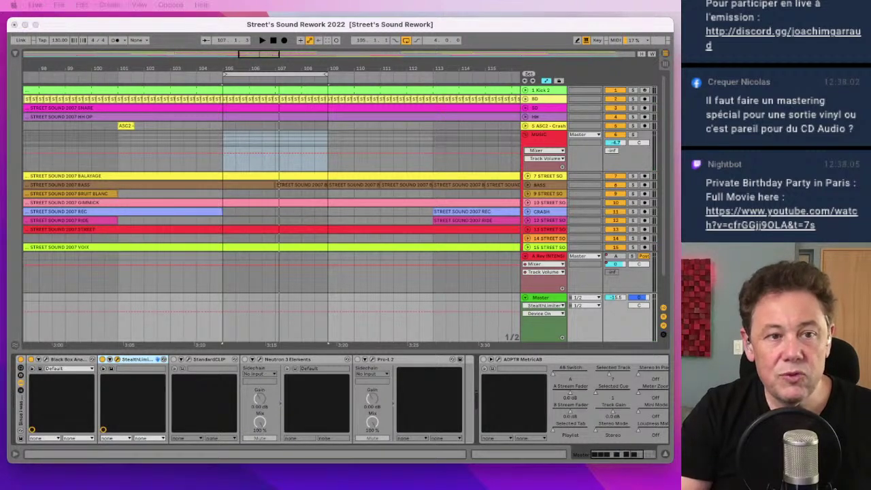
{"action": "left_click", "coordinate": [157, 359]}
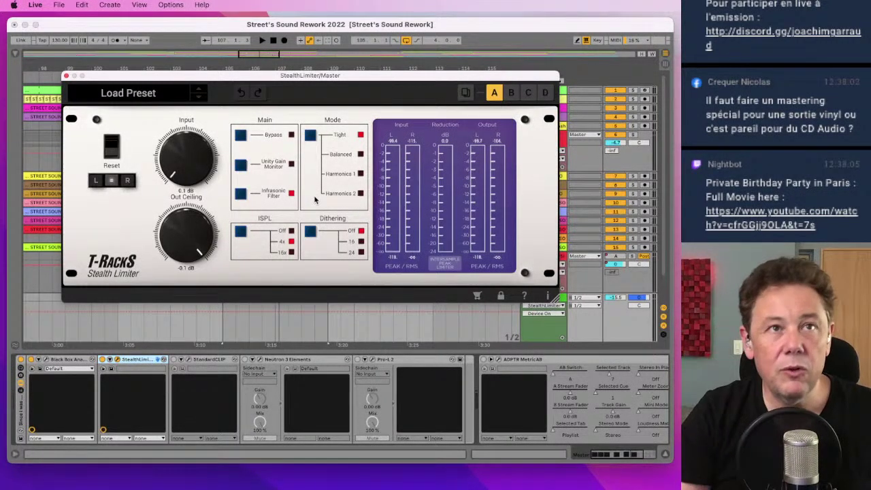
Step: Play the loop through the StealthLimiter, set its Input to 0.0 dB, and examine the input and ceiling knobs up close
{"action": "key", "text": "space"}
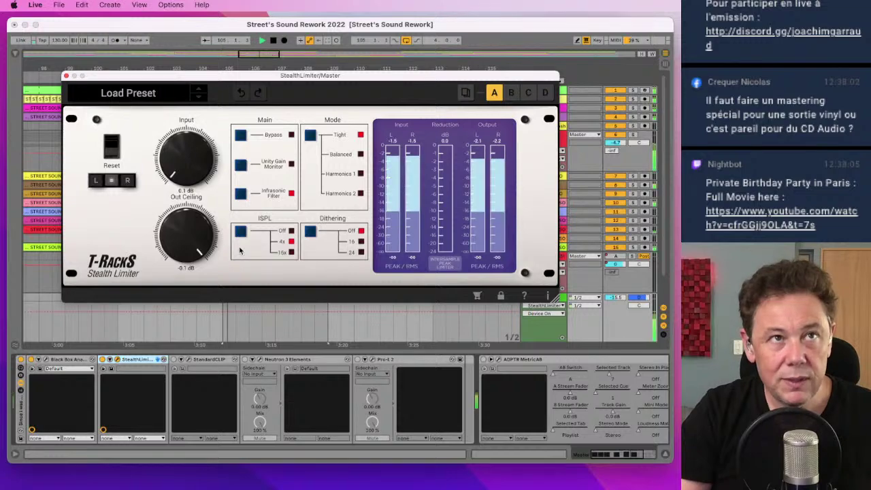
{"action": "left_click_drag", "start_coordinate": [174, 175], "coordinate": [174, 182]}
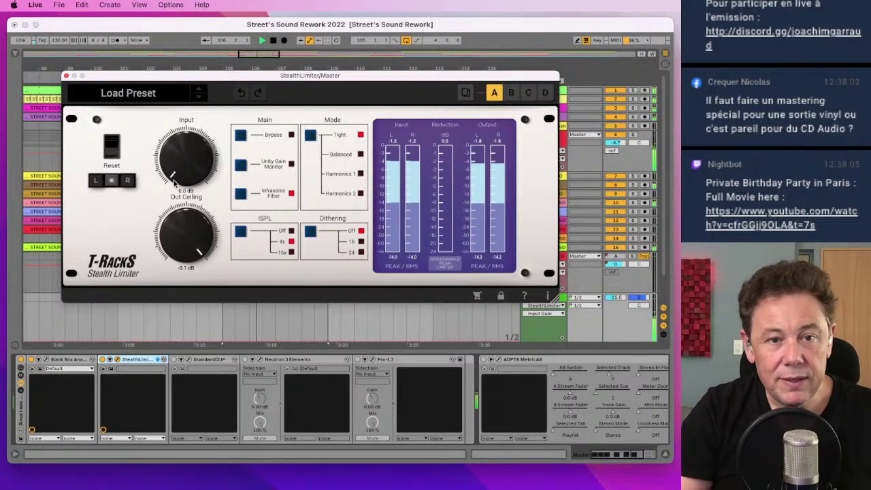
{"action": "scroll", "coordinate": [172, 184], "scroll_direction": "up", "scroll_amount": 5}
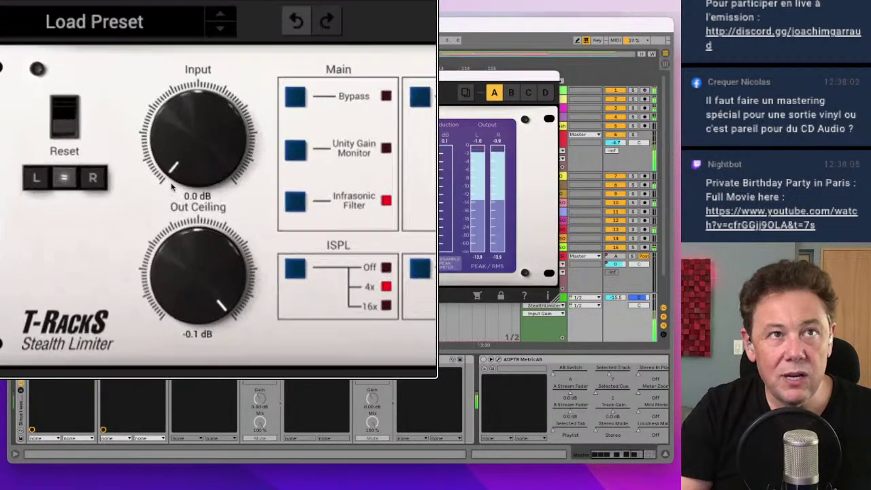
{"action": "scroll", "coordinate": [172, 187], "scroll_direction": "down", "scroll_amount": 5}
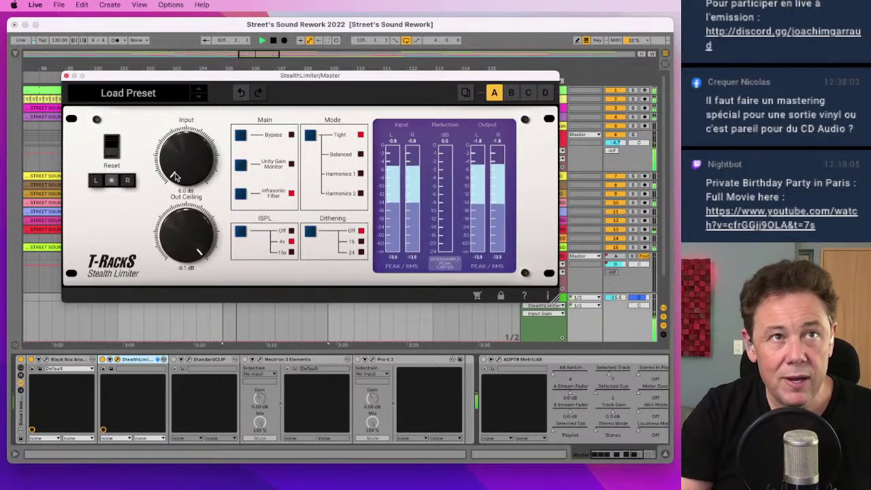
Step: Raise the StealthLimiter's Input to 1.8 dB over the playing loop, stop playback, and close its window
{"action": "left_click_drag", "start_coordinate": [175, 176], "coordinate": [149, 164]}
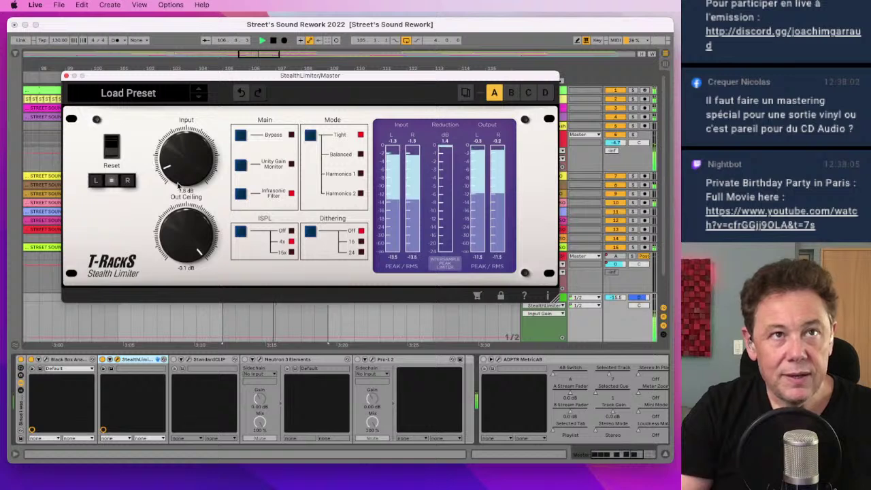
{"action": "key", "text": "space"}
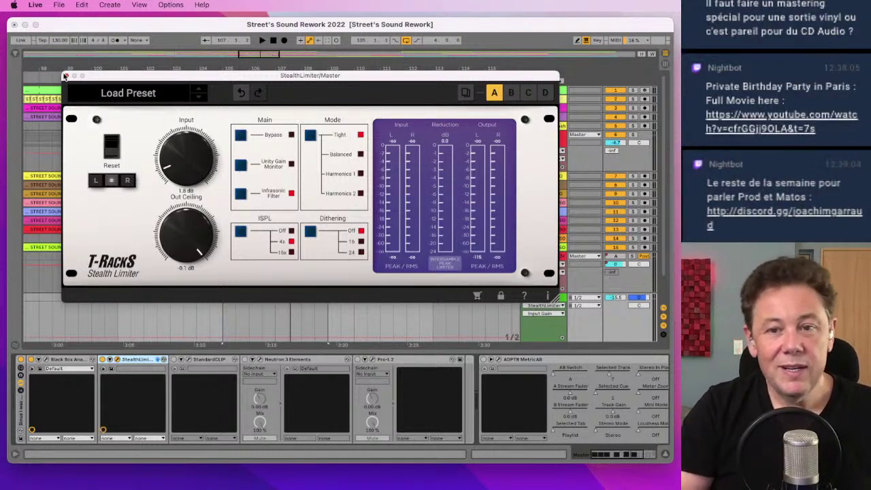
{"action": "left_click", "coordinate": [65, 75]}
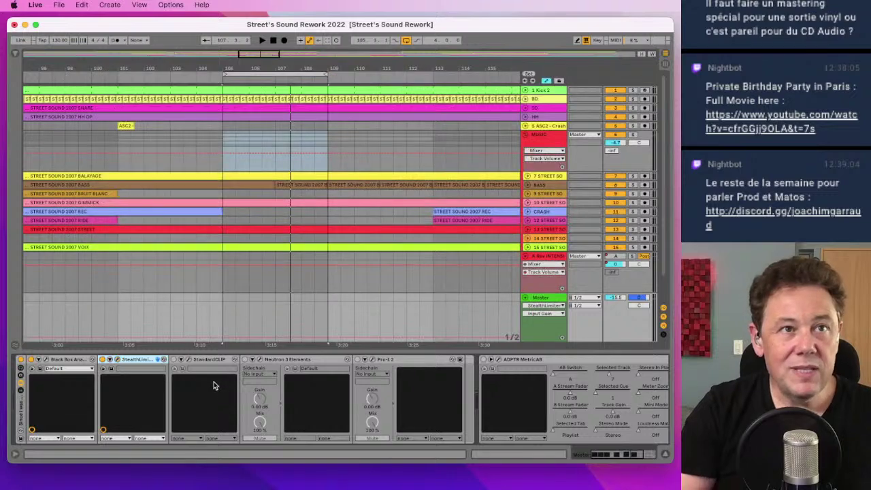
Step: Open StandardCLIP, set its Soft-Clip Saturator to min, and turn the device on in the mastering rack with the loop playing
{"action": "left_click", "coordinate": [182, 359]}
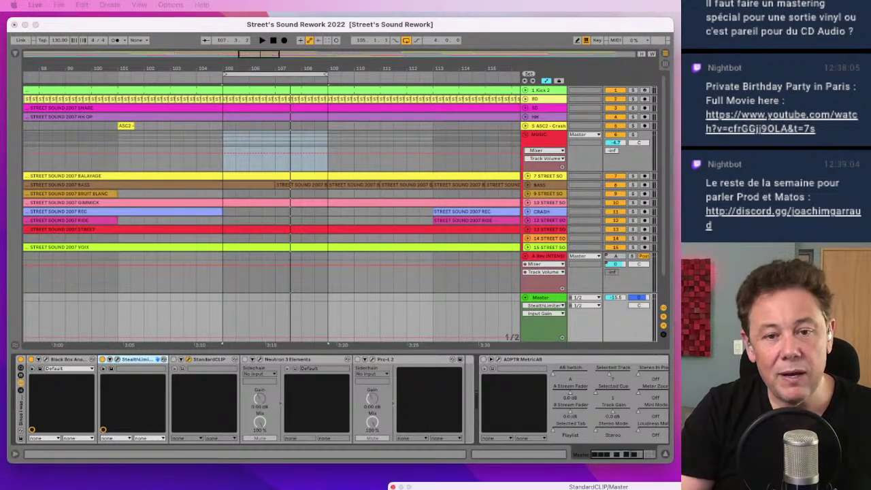
{"action": "left_click_drag", "start_coordinate": [298, 97], "coordinate": [202, 58]}
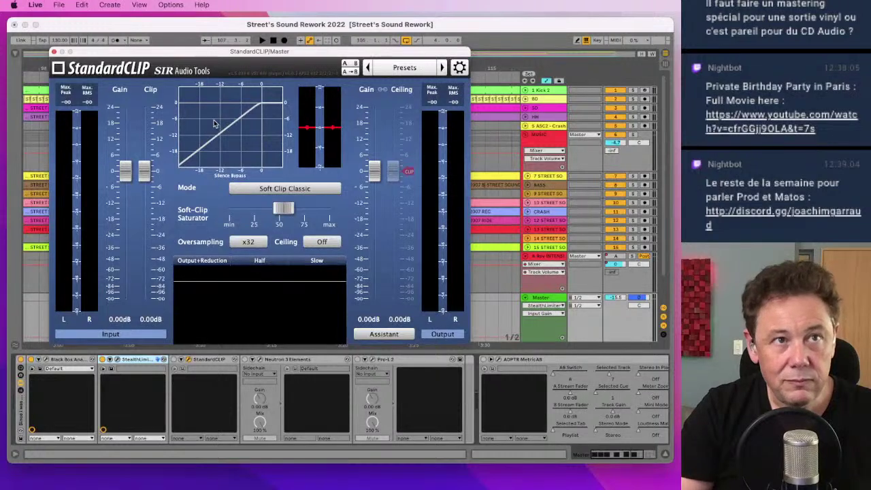
{"action": "mouse_move", "coordinate": [321, 203]}
{"action": "left_click_drag", "start_coordinate": [288, 211], "coordinate": [230, 213]}
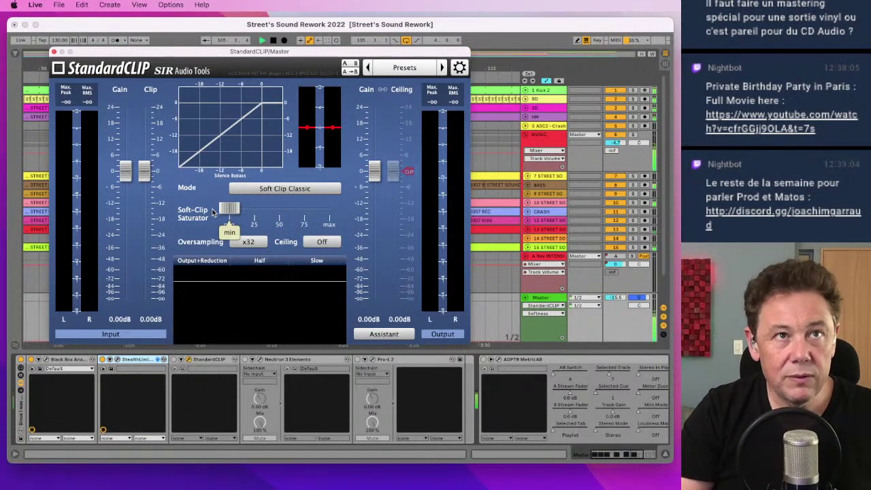
{"action": "left_click", "coordinate": [175, 360]}
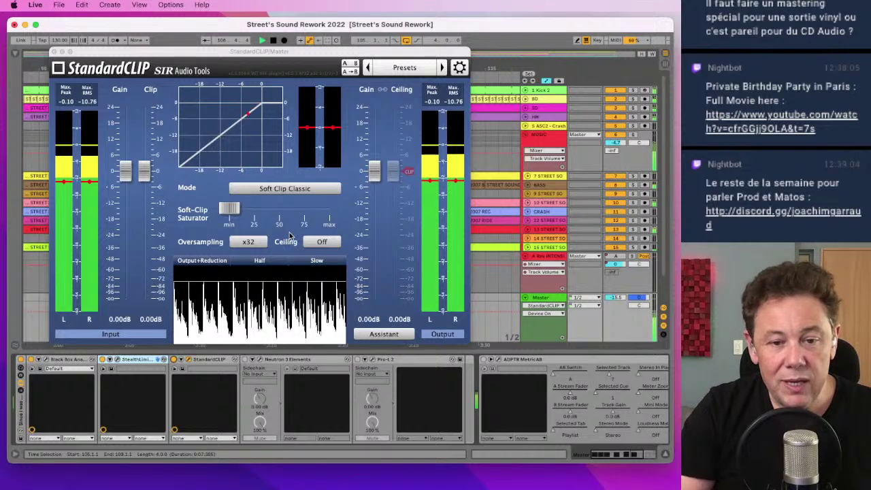
Step: Try the Soft-Clip Saturator at 67% over the loop, and compare the sound with StandardCLIP off and on
{"action": "key", "text": "space"}
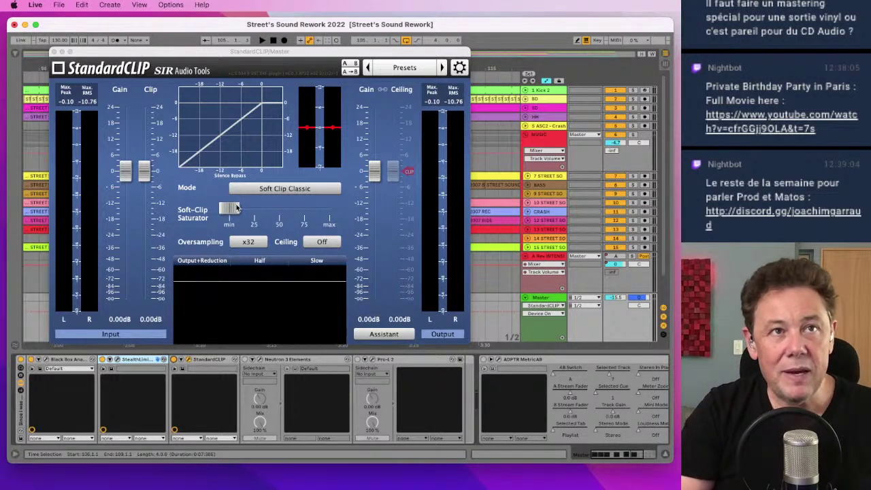
{"action": "key", "text": "space"}
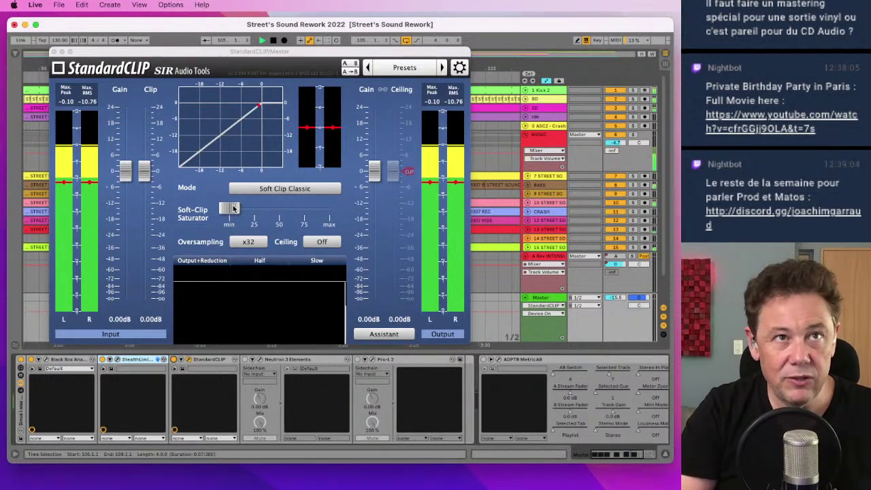
{"action": "left_click", "coordinate": [231, 210]}
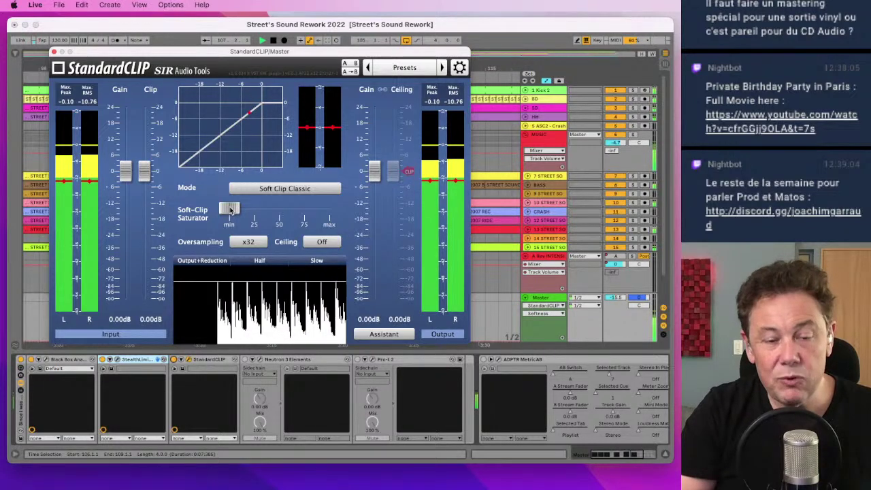
{"action": "left_click_drag", "start_coordinate": [237, 209], "coordinate": [298, 208]}
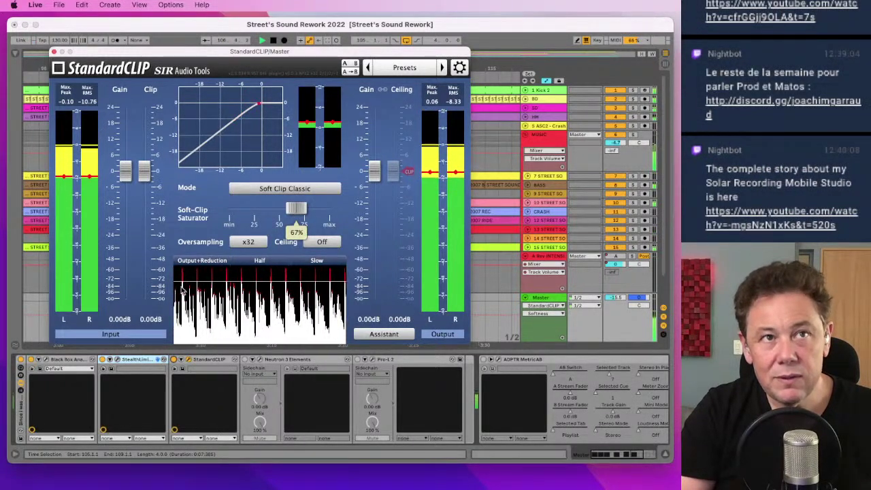
{"action": "left_click", "coordinate": [173, 360]}
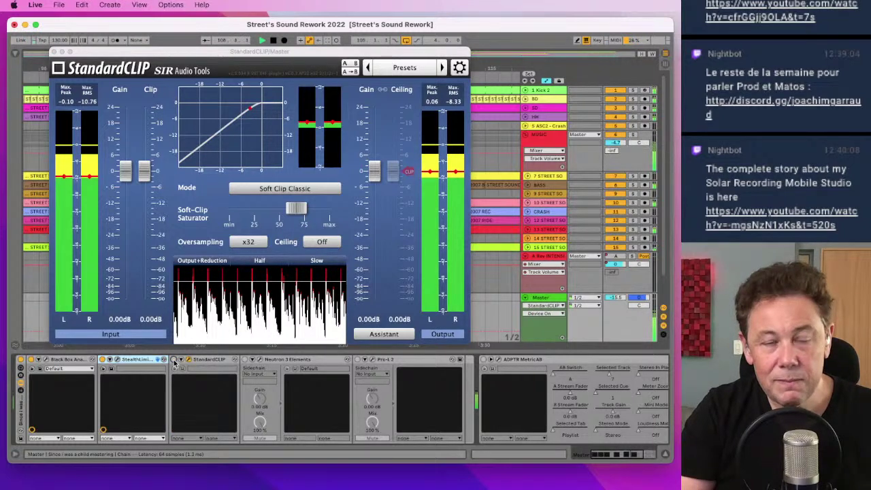
{"action": "left_click", "coordinate": [173, 360]}
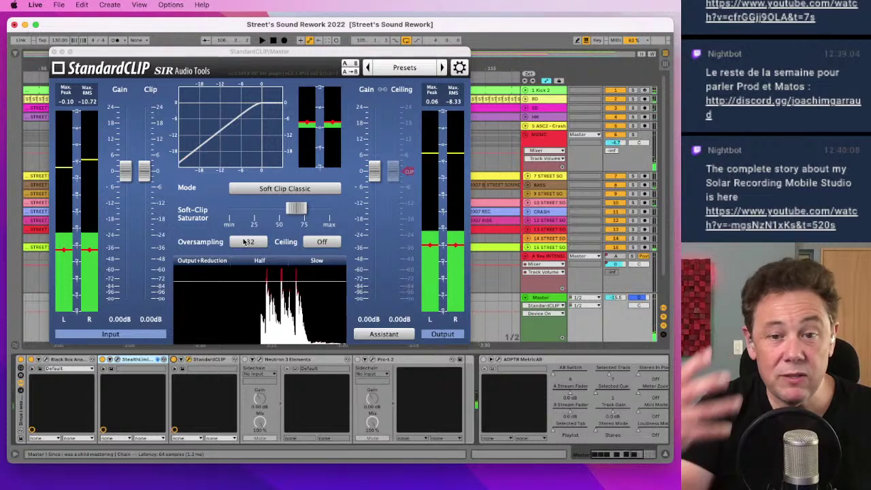
Step: Set StandardCLIP's Soft-Clip Saturator to 46% and close its window
{"action": "left_click_drag", "start_coordinate": [291, 210], "coordinate": [270, 215]}
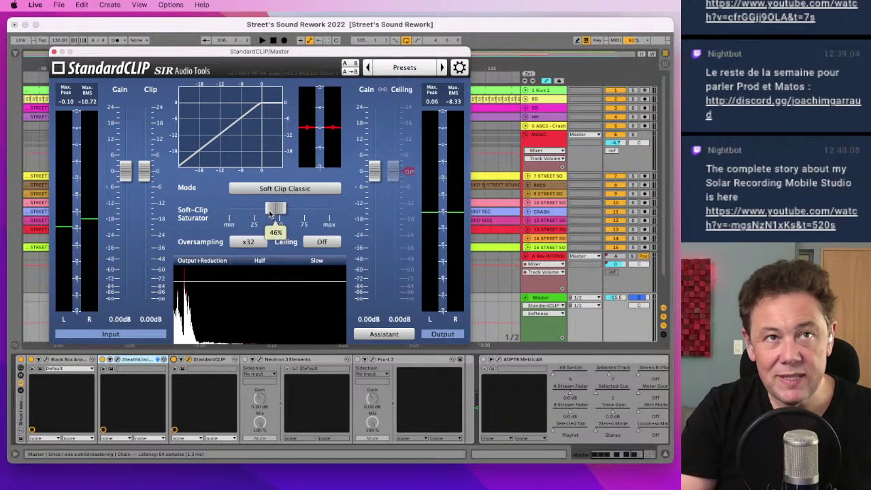
{"action": "left_click", "coordinate": [54, 52]}
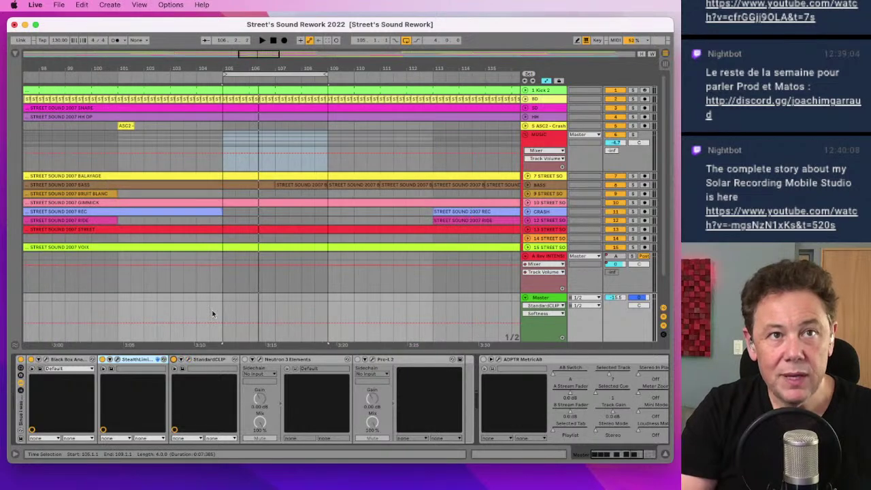
Step: Turn on Neutron 3 Elements, open its interface, and compare the loop with the Equalizer module off and on
{"action": "left_click", "coordinate": [243, 360]}
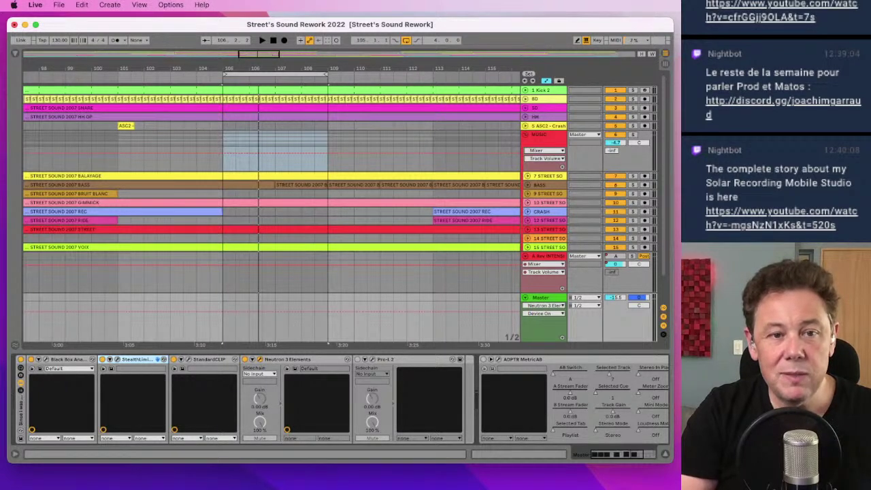
{"action": "left_click", "coordinate": [259, 358]}
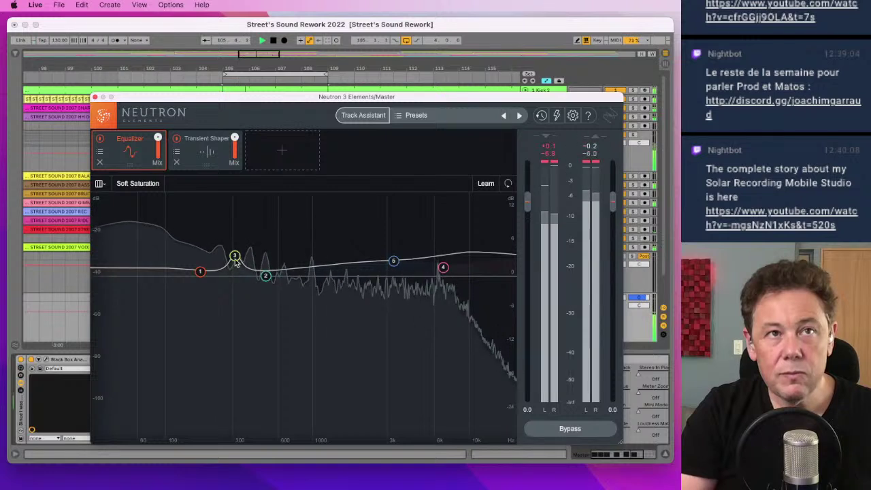
{"action": "left_click", "coordinate": [100, 139]}
{"action": "left_click", "coordinate": [100, 139]}
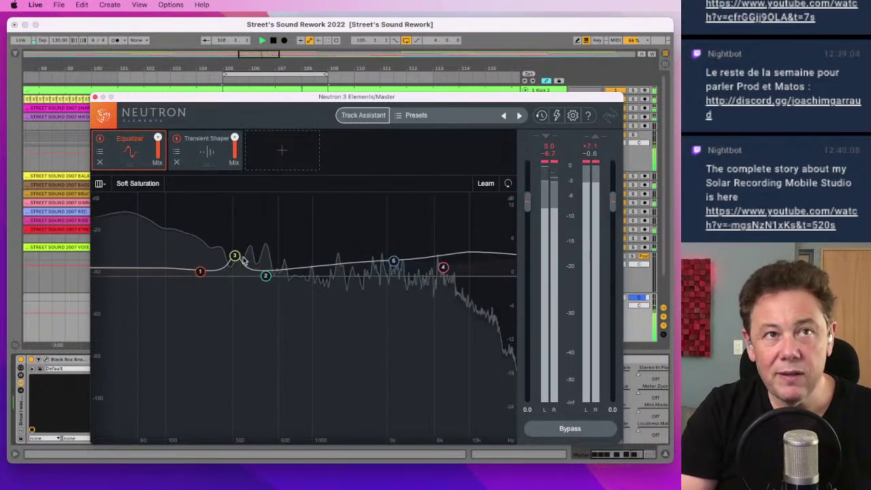
Step: Set Equalizer band 3 to 2.4 dB at 316 Hz and band 5 to 3.6 dB at 2936 Hz
{"action": "mouse_move", "coordinate": [234, 255]}
{"action": "left_mouse_down"}
{"action": "mouse_move", "coordinate": [255, 224]}
{"action": "mouse_move", "coordinate": [388, 206]}
{"action": "mouse_move", "coordinate": [327, 205]}
{"action": "mouse_move", "coordinate": [265, 223]}
{"action": "mouse_move", "coordinate": [235, 263]}
{"action": "left_mouse_up"}
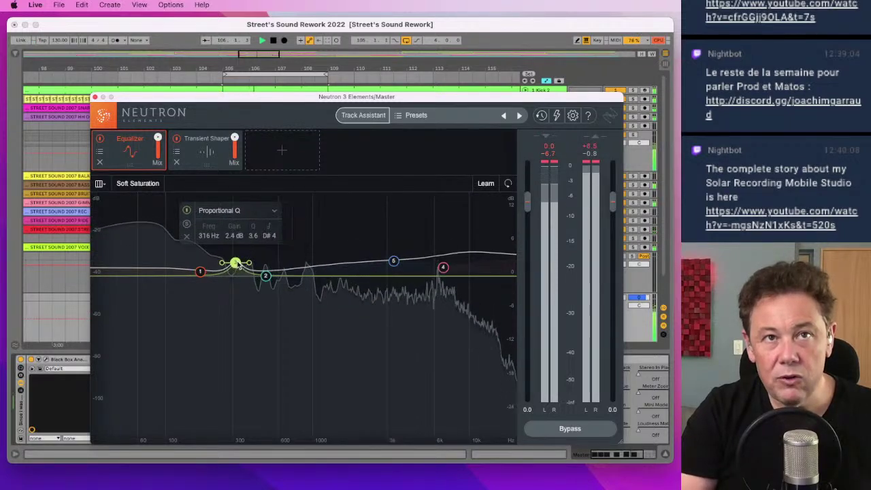
{"action": "mouse_move", "coordinate": [394, 262]}
{"action": "left_mouse_down"}
{"action": "mouse_move", "coordinate": [389, 198]}
{"action": "mouse_move", "coordinate": [517, 189]}
{"action": "mouse_move", "coordinate": [442, 201]}
{"action": "mouse_move", "coordinate": [407, 275]}
{"action": "mouse_move", "coordinate": [386, 256]}
{"action": "left_mouse_up"}
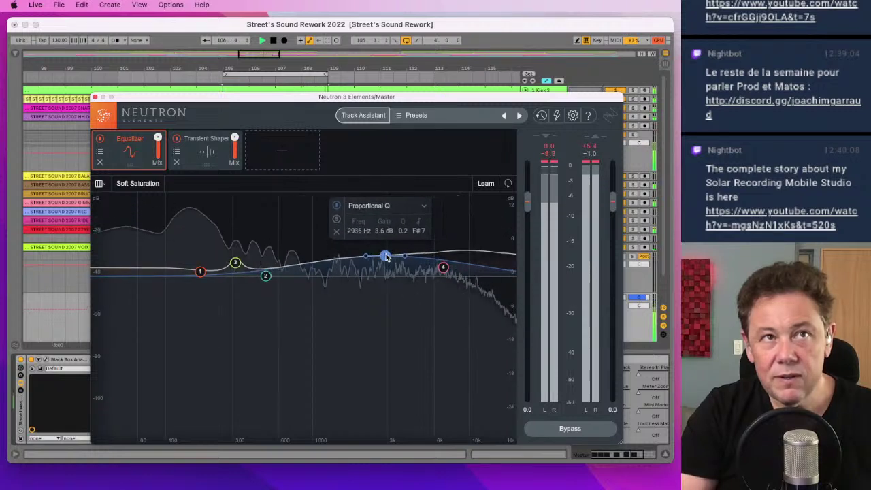
Step: Examine the Transient Shaper's Attack and Sustain controls up close, and set its curve to Medium
{"action": "left_click", "coordinate": [204, 151]}
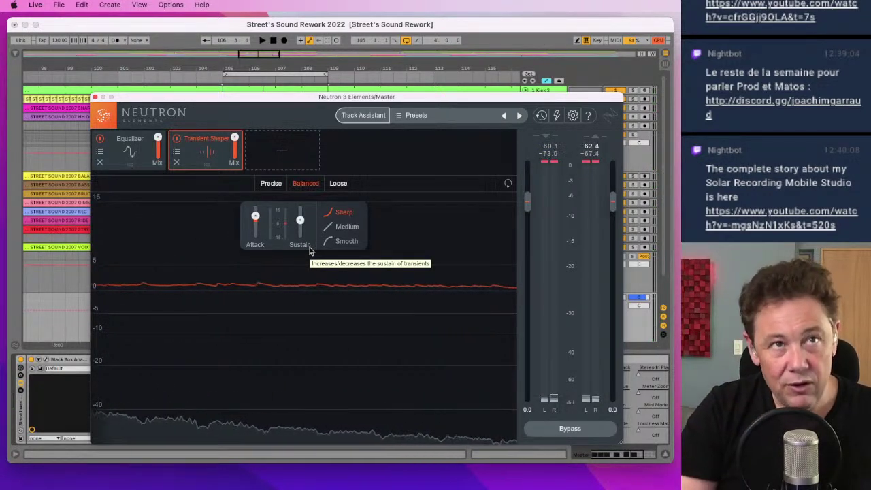
{"action": "mouse_move", "coordinate": [256, 217]}
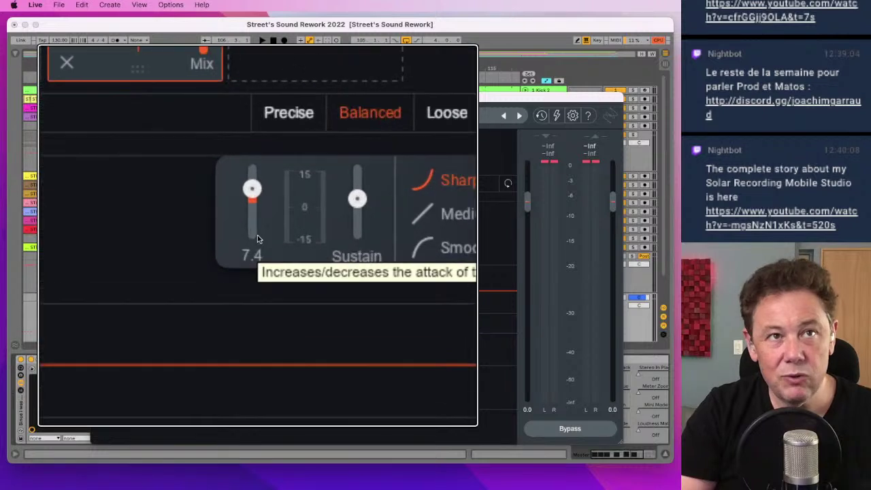
{"action": "key", "text": "space"}
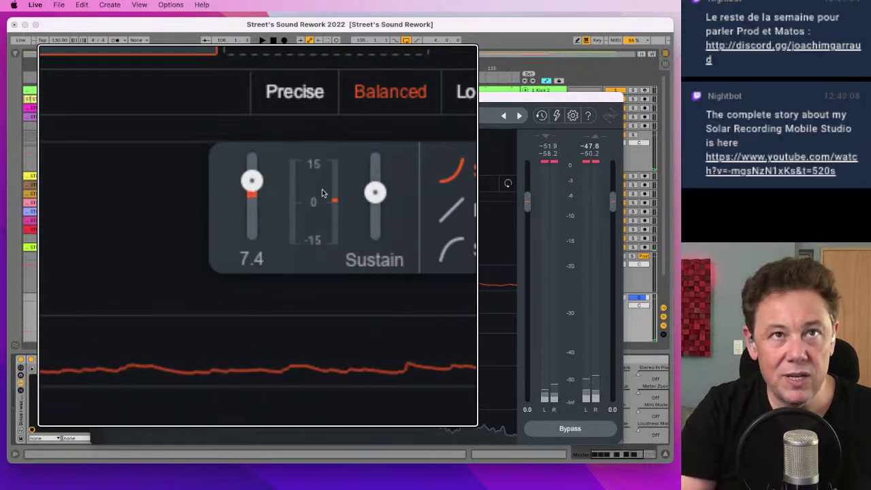
{"action": "mouse_move", "coordinate": [383, 197]}
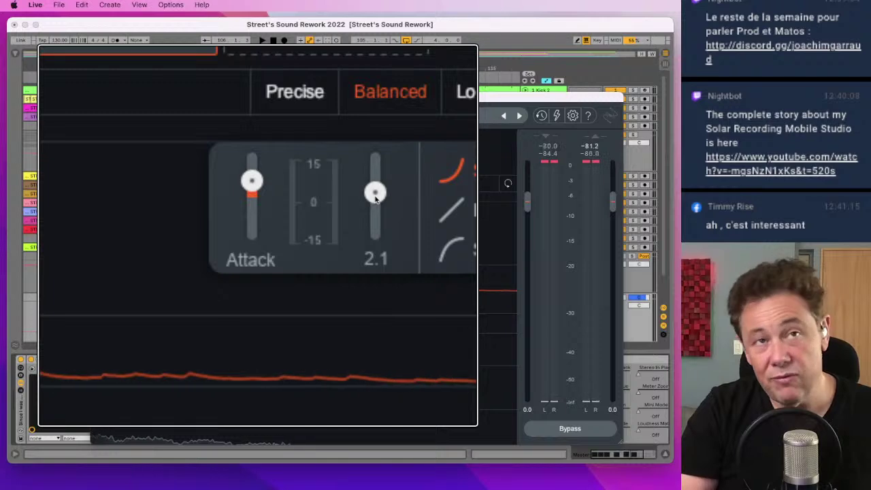
{"action": "scroll", "coordinate": [375, 194], "scroll_direction": "down", "scroll_amount": 2}
{"action": "left_click_drag", "start_coordinate": [374, 194], "coordinate": [374, 181]}
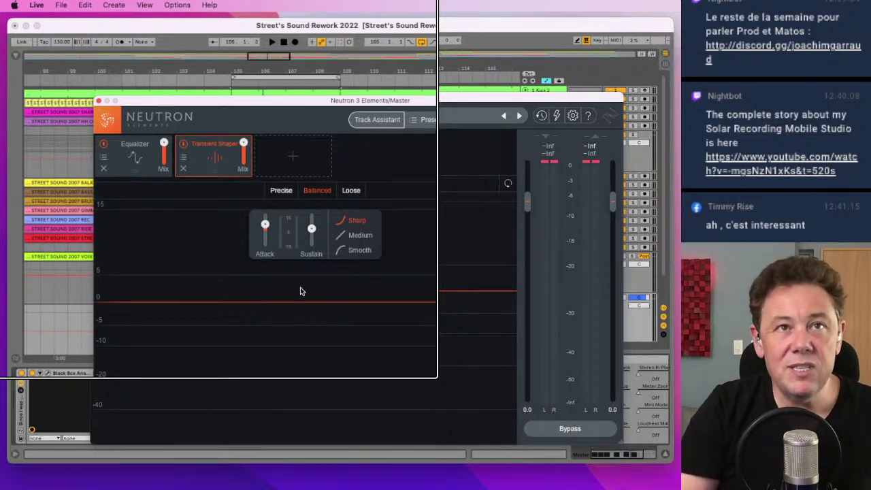
{"action": "left_click", "coordinate": [344, 234]}
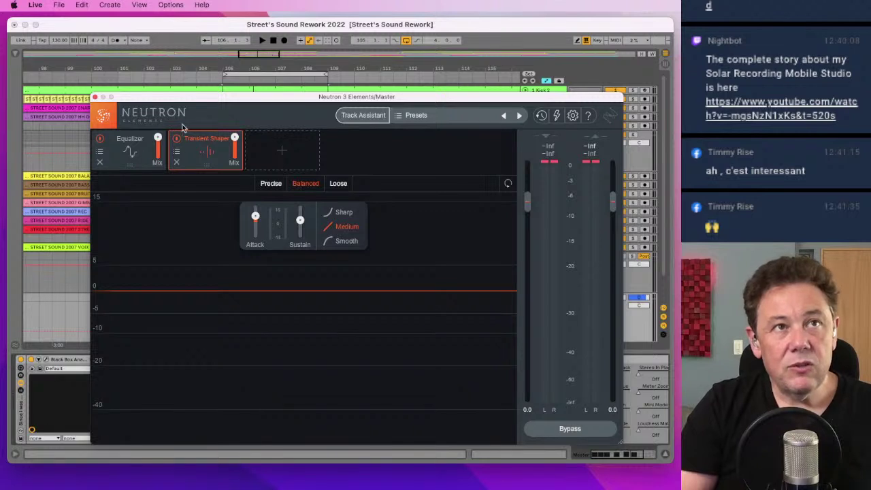
Step: Play the loop with both Neutron modules disabled, and re-enable only the Equalizer with its curve displayed
{"action": "left_click", "coordinate": [99, 139]}
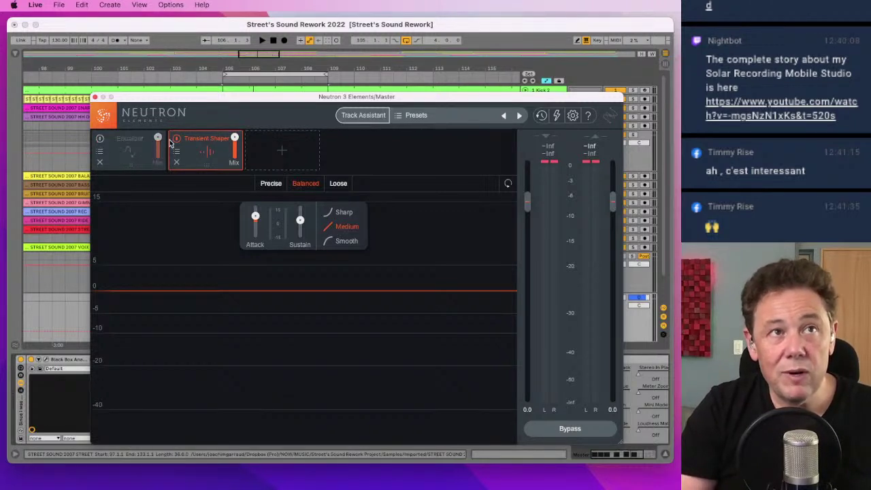
{"action": "left_click", "coordinate": [176, 139]}
{"action": "key", "text": "space"}
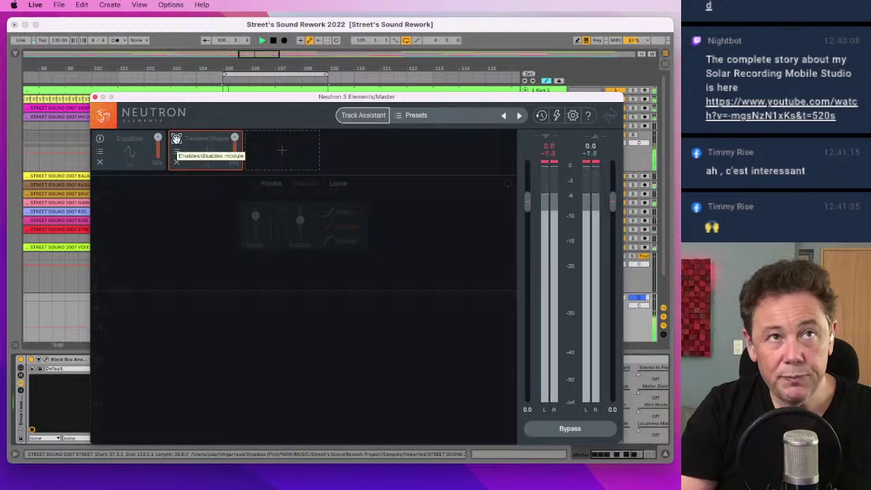
{"action": "left_click", "coordinate": [100, 139]}
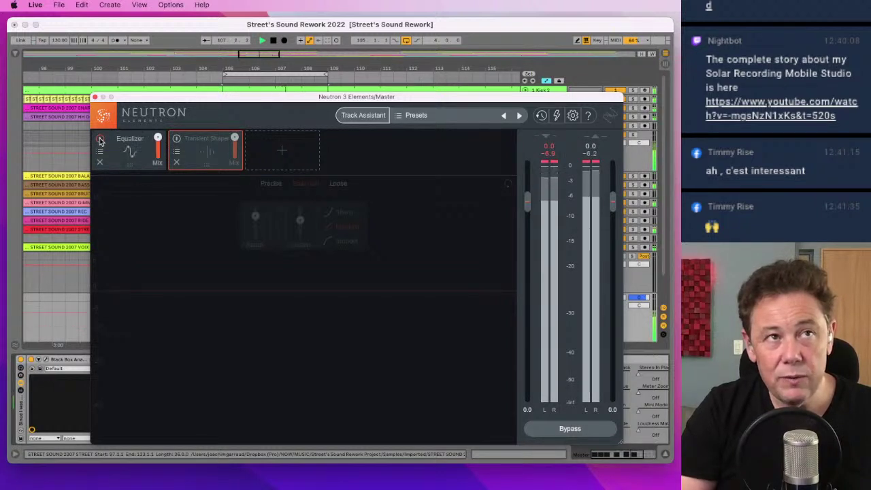
{"action": "left_click", "coordinate": [130, 151]}
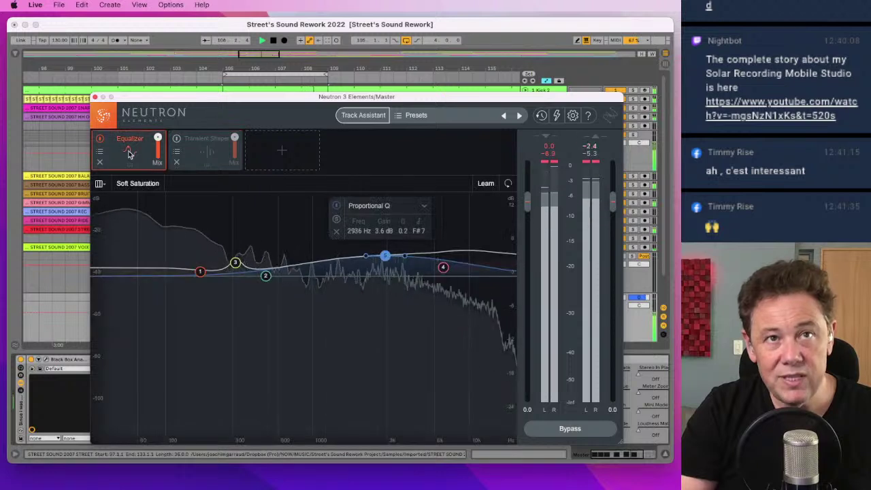
Step: Compare the loop with the Transient Shaper on and off, leaving it enabled
{"action": "left_click", "coordinate": [177, 138]}
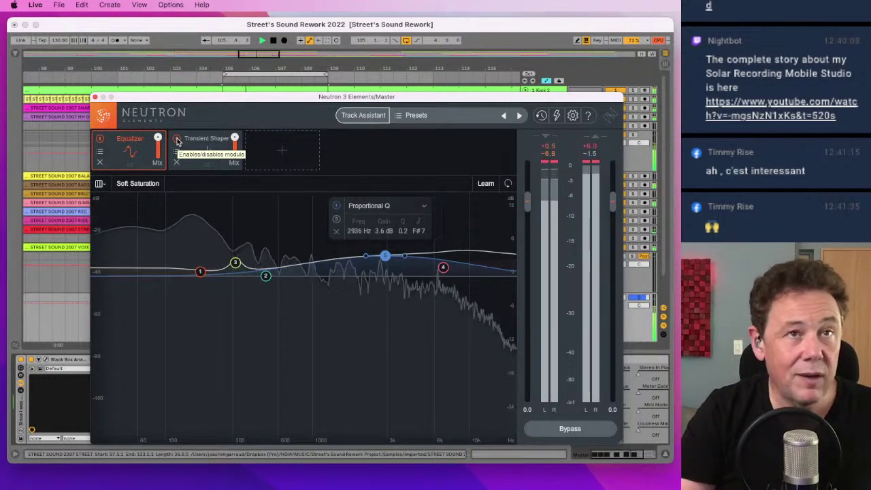
{"action": "left_click", "coordinate": [176, 140]}
{"action": "left_click", "coordinate": [176, 139]}
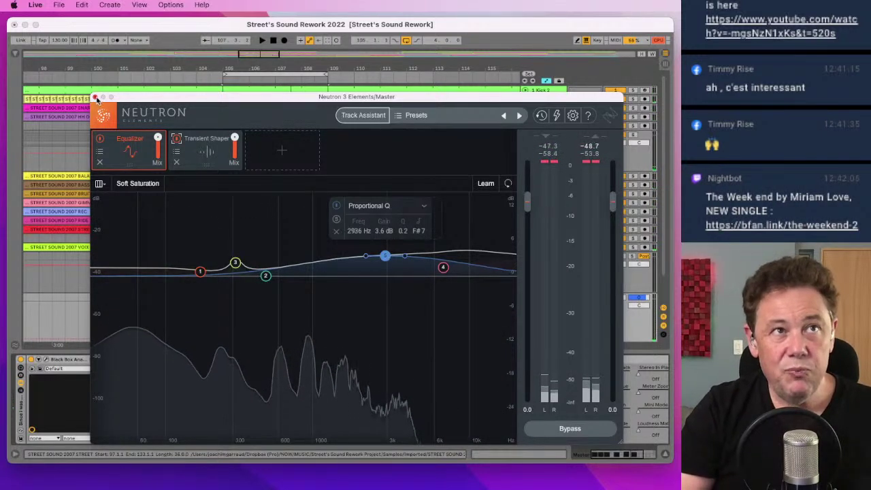
Step: Enable the Pro-L 2 limiter in the Master rack and set its gain to 0.0 dB while the loop plays
{"action": "key", "text": "super+alt+p"}
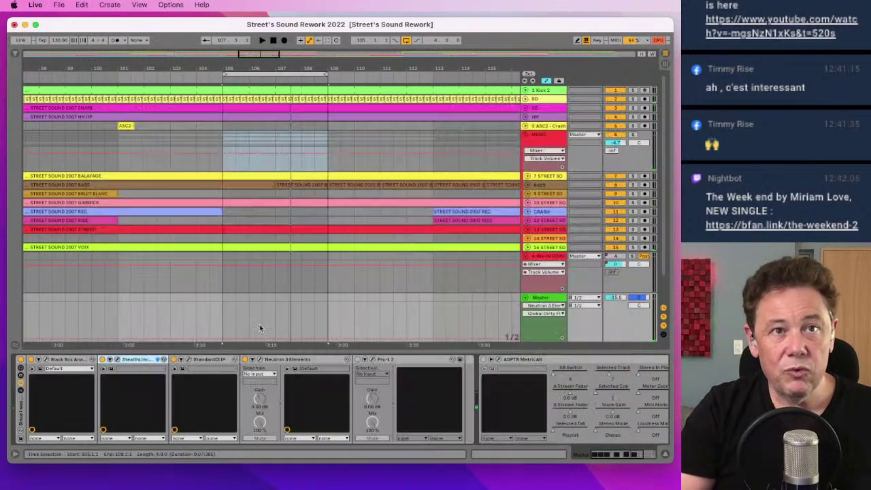
{"action": "left_click", "coordinate": [358, 360]}
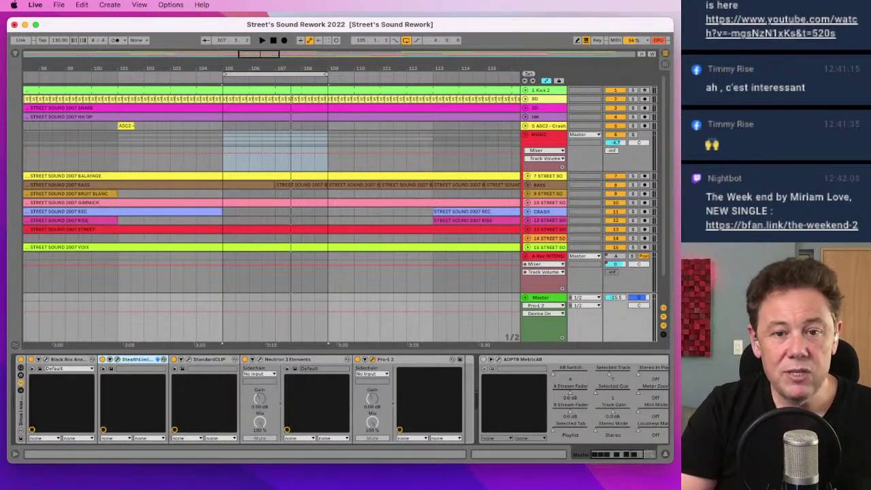
{"action": "left_click", "coordinate": [400, 367]}
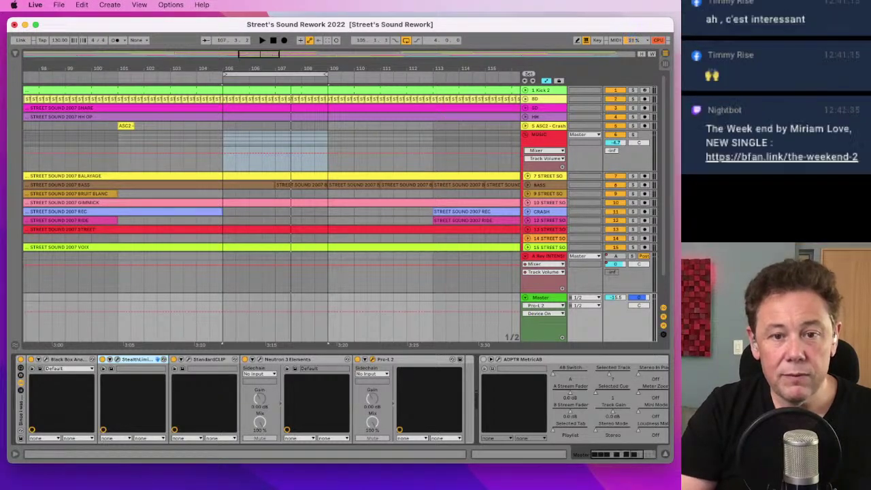
{"action": "left_click", "coordinate": [359, 359]}
{"action": "left_click_drag", "start_coordinate": [207, 88], "coordinate": [174, 42]}
{"action": "key", "text": "space"}
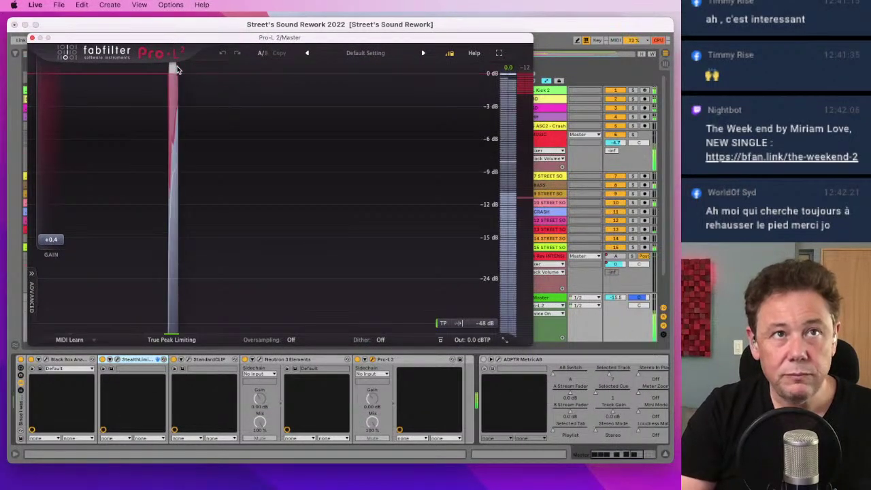
{"action": "left_click_drag", "start_coordinate": [53, 246], "coordinate": [50, 288]}
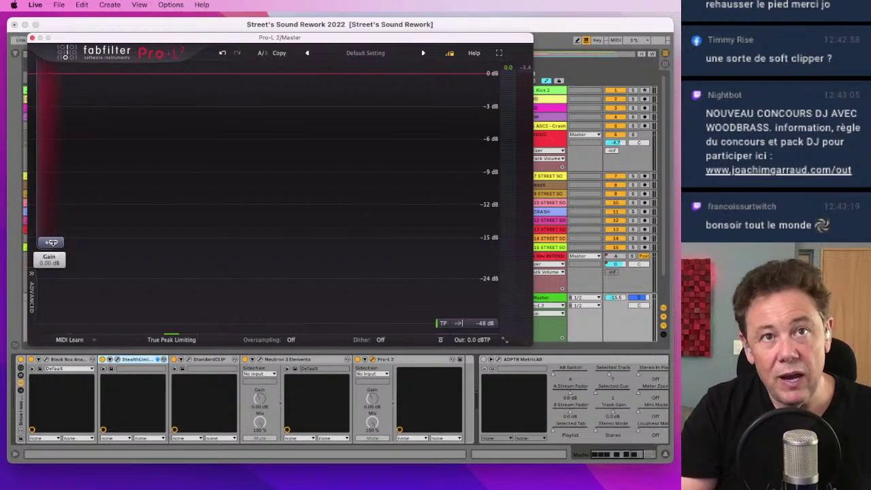
Step: Try the Pro-L 2 output level at -12.0 dBTP during playback, and restore it to 0.0 dBTP
{"action": "mouse_move", "coordinate": [466, 345]}
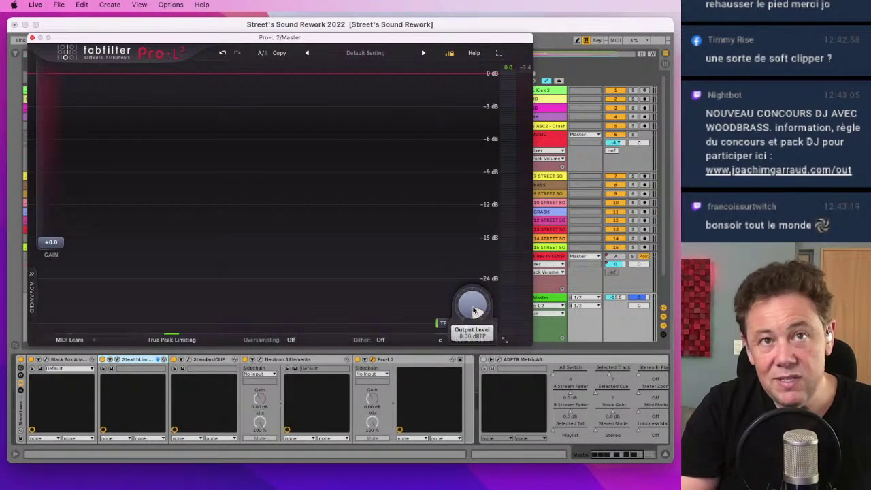
{"action": "left_click_drag", "start_coordinate": [475, 310], "coordinate": [437, 415]}
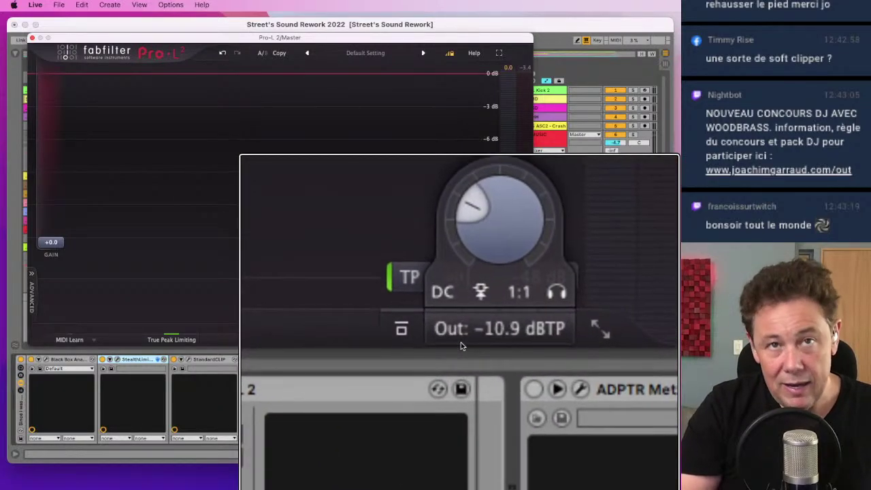
{"action": "mouse_move", "coordinate": [485, 248]}
{"action": "left_click_drag", "start_coordinate": [488, 232], "coordinate": [488, 229]}
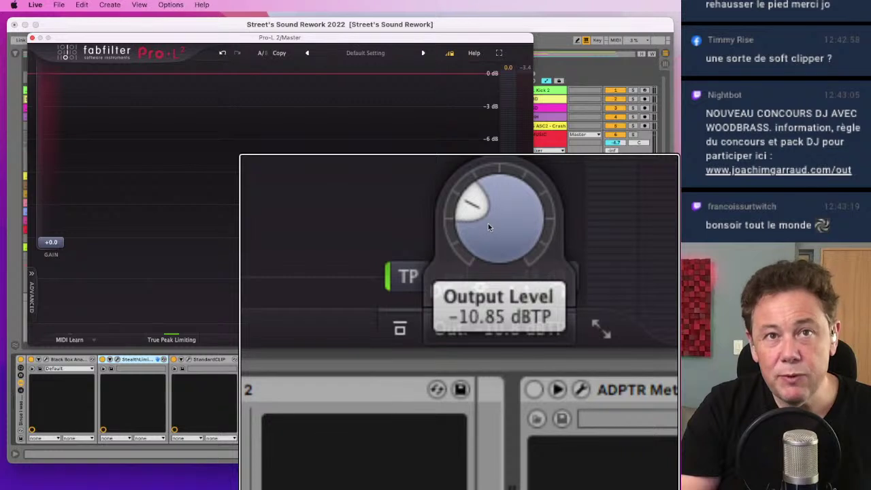
{"action": "left_click_drag", "start_coordinate": [488, 216], "coordinate": [481, 241]}
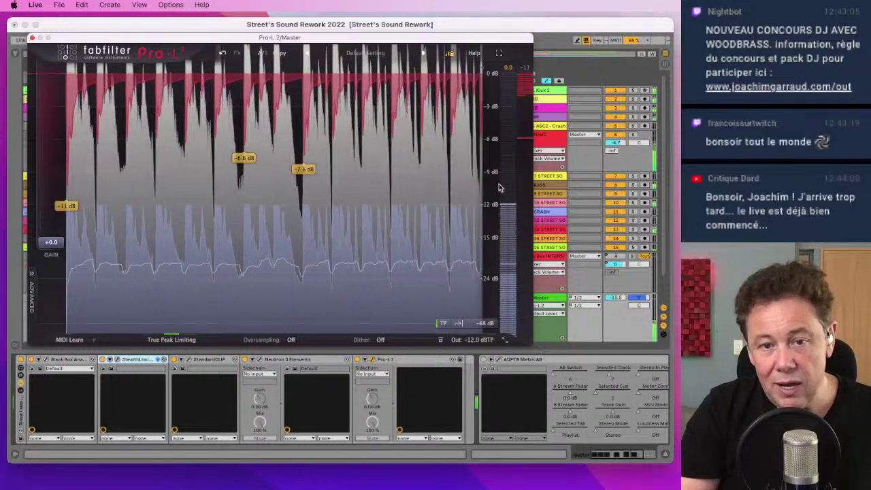
{"action": "key", "text": "space"}
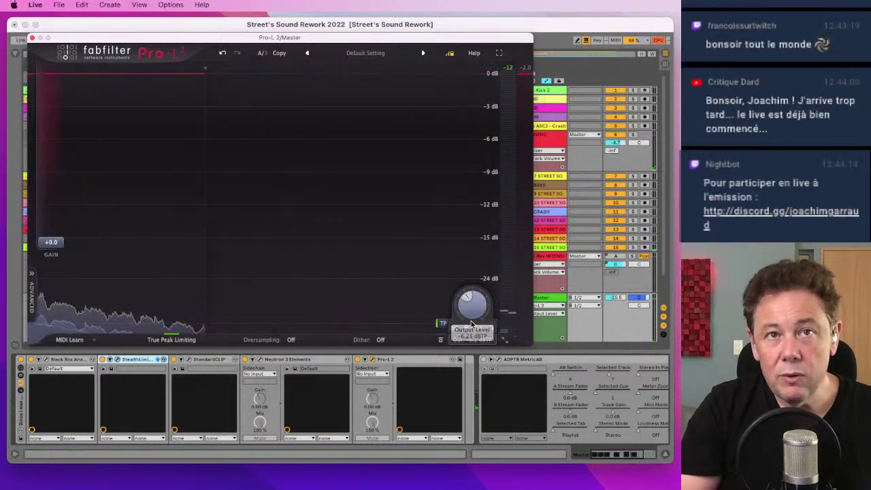
{"action": "scroll", "coordinate": [469, 342], "scroll_direction": "up", "scroll_amount": 4}
{"action": "scroll", "coordinate": [466, 346], "scroll_direction": "up", "scroll_amount": 5}
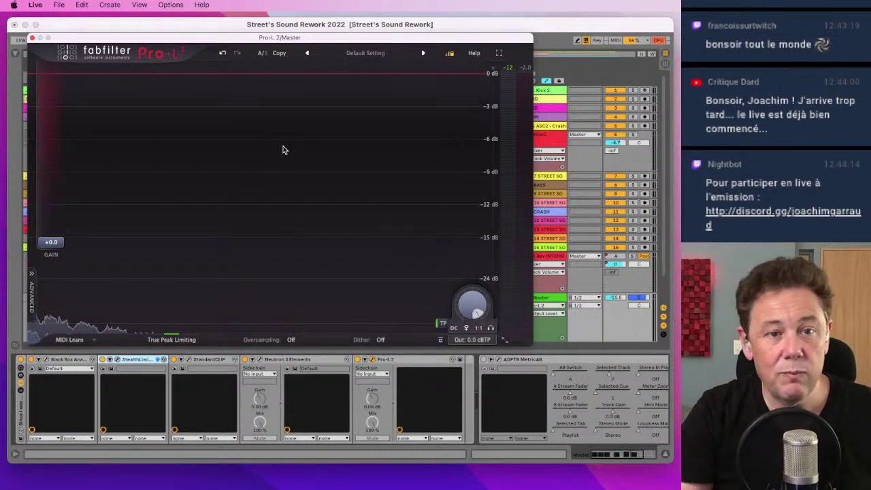
Step: Close Pro-L 2, and enable ADPTR MetricAB on the Master with its full window in view
{"action": "left_click", "coordinate": [32, 38]}
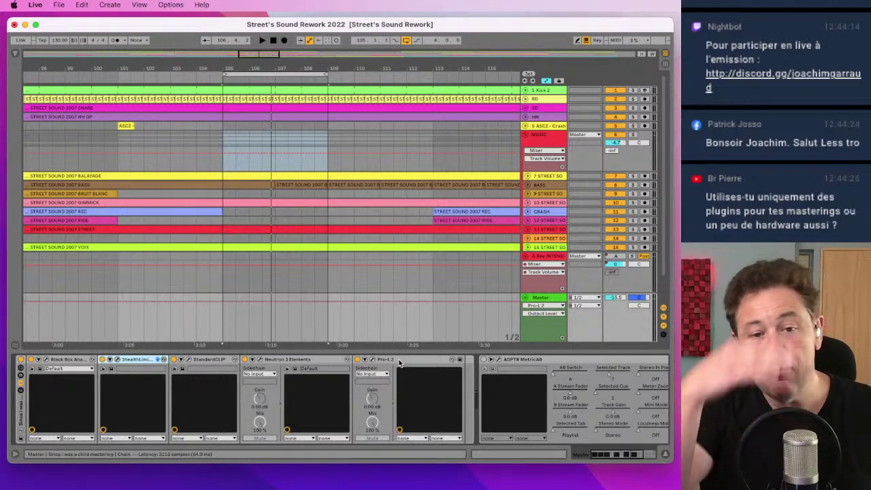
{"action": "left_click", "coordinate": [483, 360]}
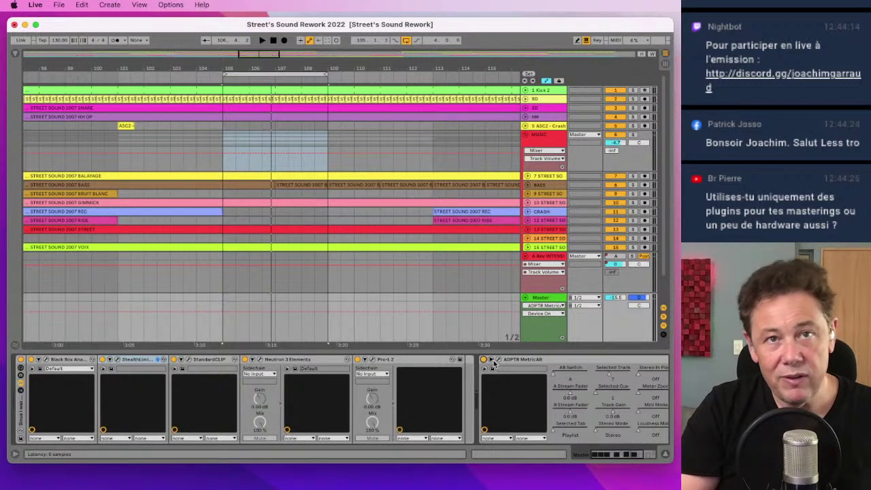
{"action": "left_click", "coordinate": [498, 360]}
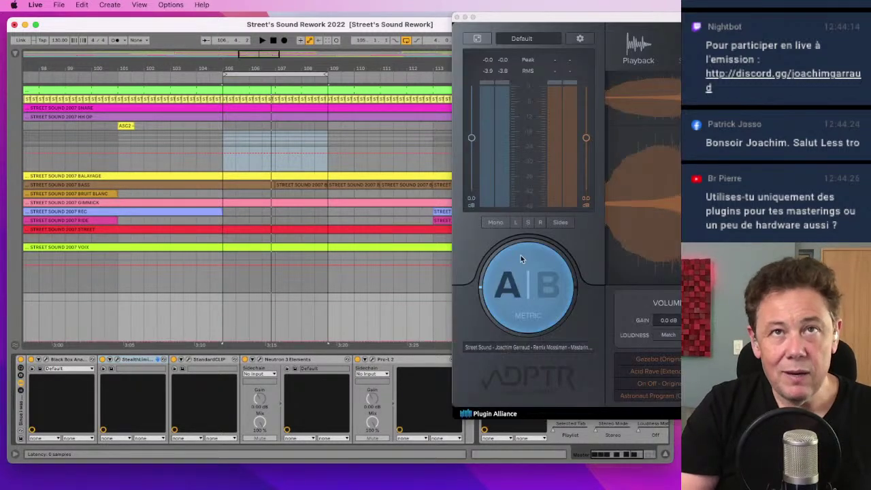
{"action": "left_click_drag", "start_coordinate": [540, 16], "coordinate": [93, 42]}
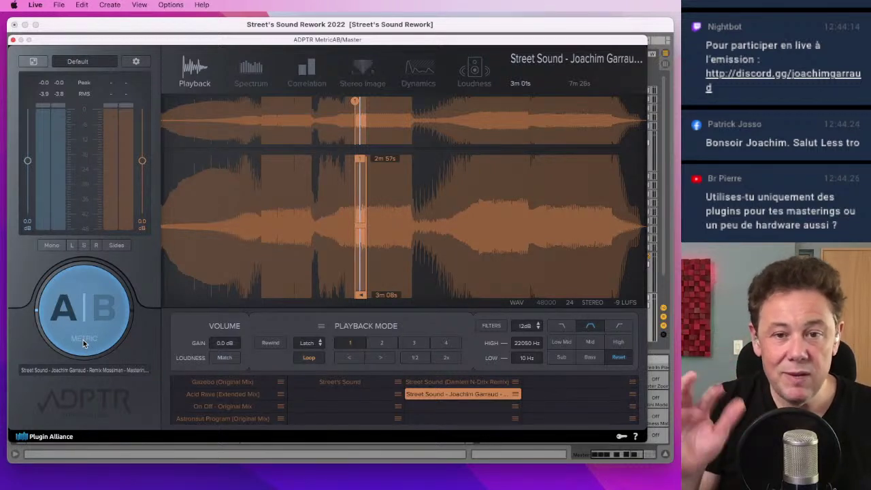
Step: Switch MetricAB back and forth between the mix (A) and the reference (B), ending on the reference
{"action": "left_click", "coordinate": [103, 310]}
{"action": "left_click", "coordinate": [102, 310]}
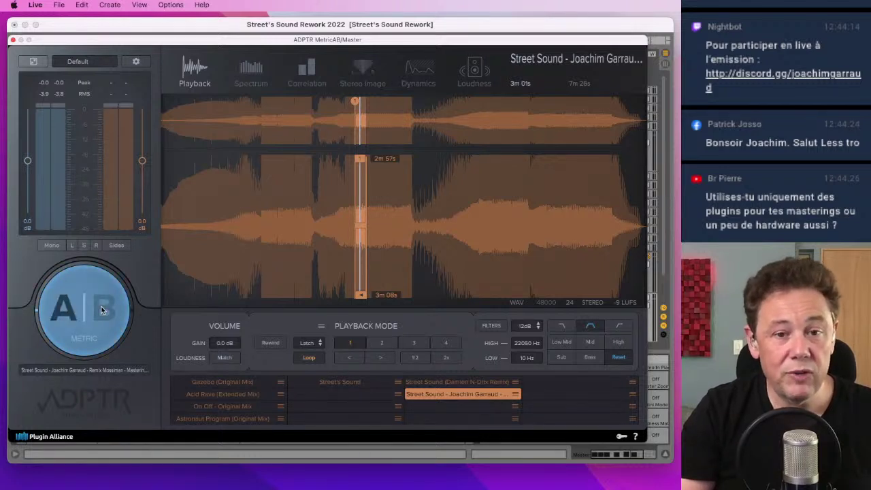
{"action": "left_click", "coordinate": [102, 310]}
{"action": "left_click", "coordinate": [102, 311]}
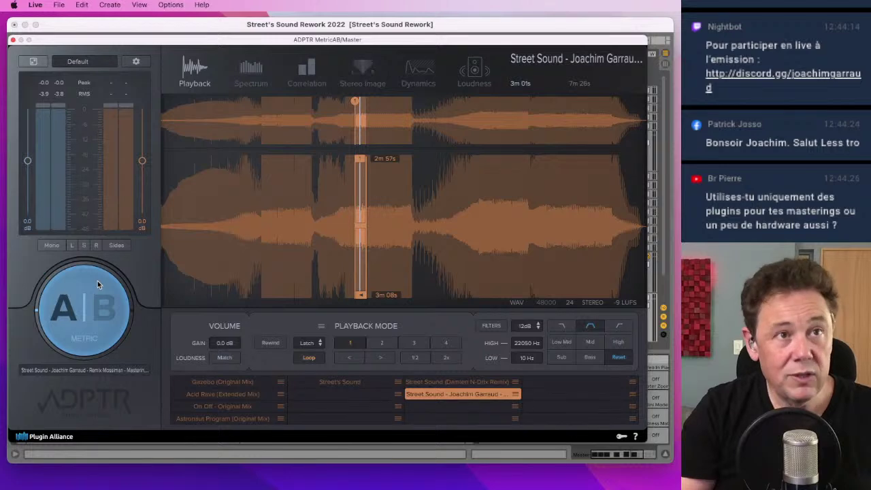
{"action": "left_click", "coordinate": [97, 280]}
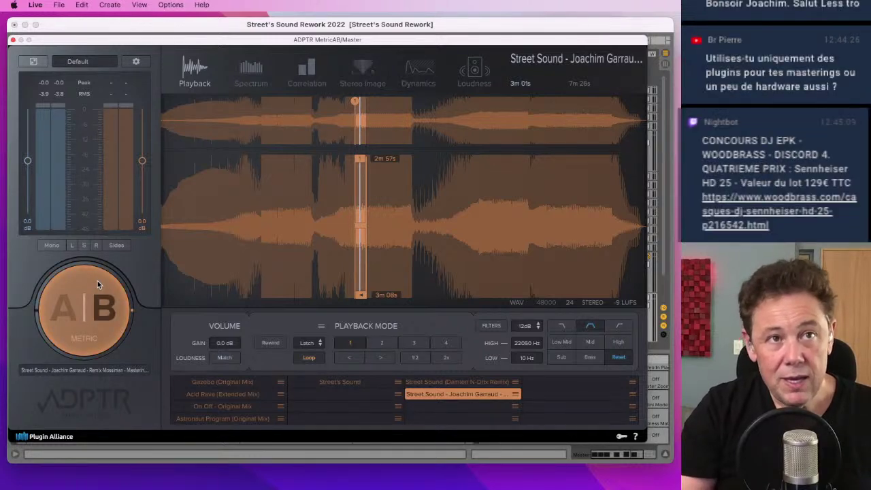
{"action": "left_click", "coordinate": [97, 281]}
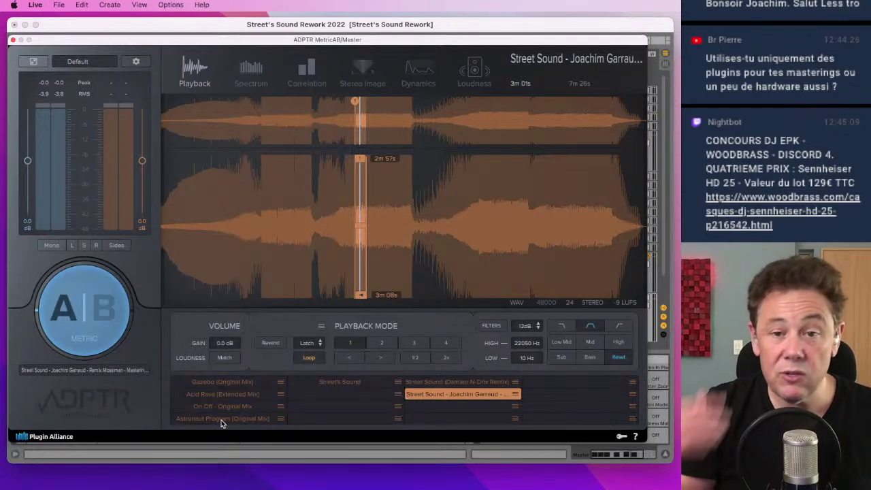
{"action": "left_click", "coordinate": [115, 320]}
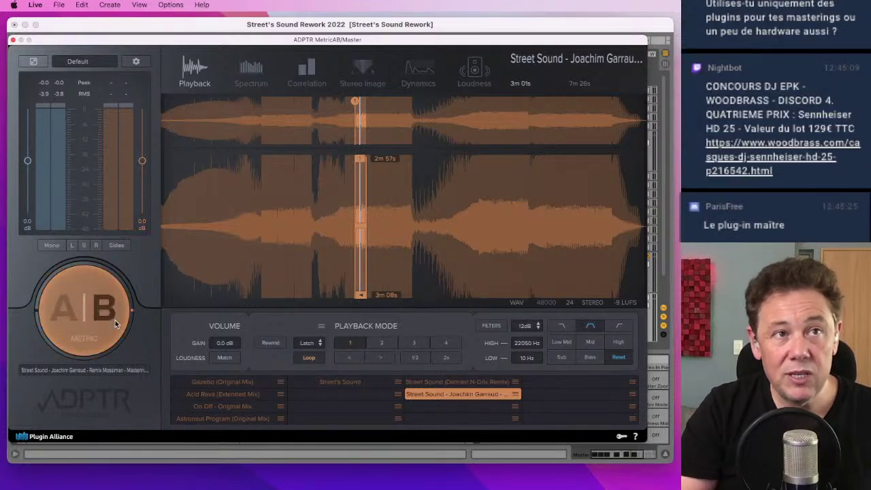
Step: Audition the reference tracks Astronaut Program, Gazebo, Acid Rave and On Off in MetricAB
{"action": "left_click", "coordinate": [226, 418]}
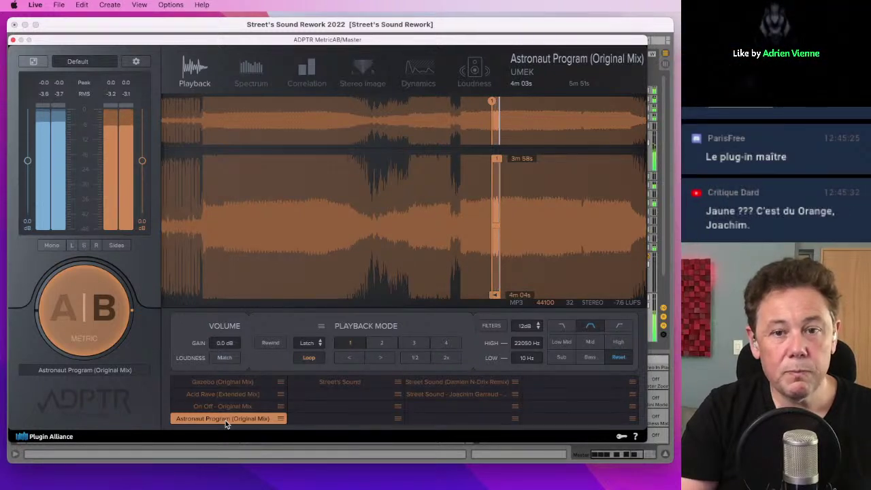
{"action": "left_click", "coordinate": [212, 383]}
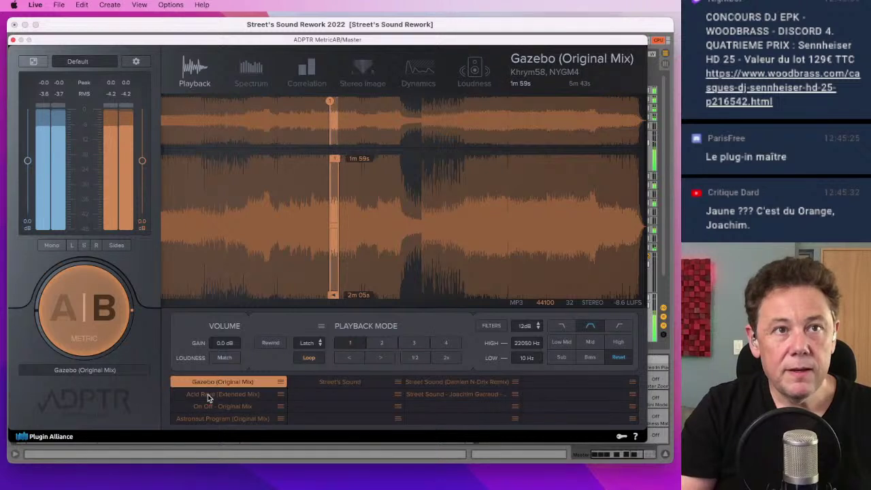
{"action": "left_click", "coordinate": [209, 396]}
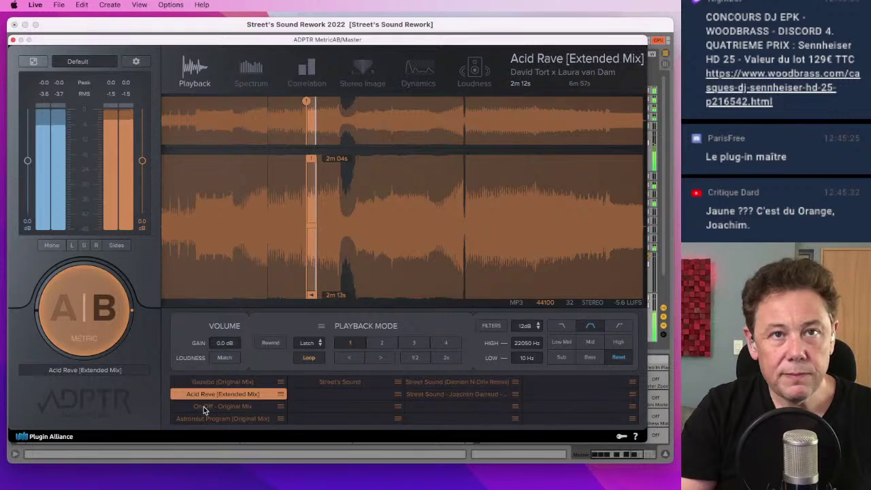
{"action": "left_click", "coordinate": [203, 406]}
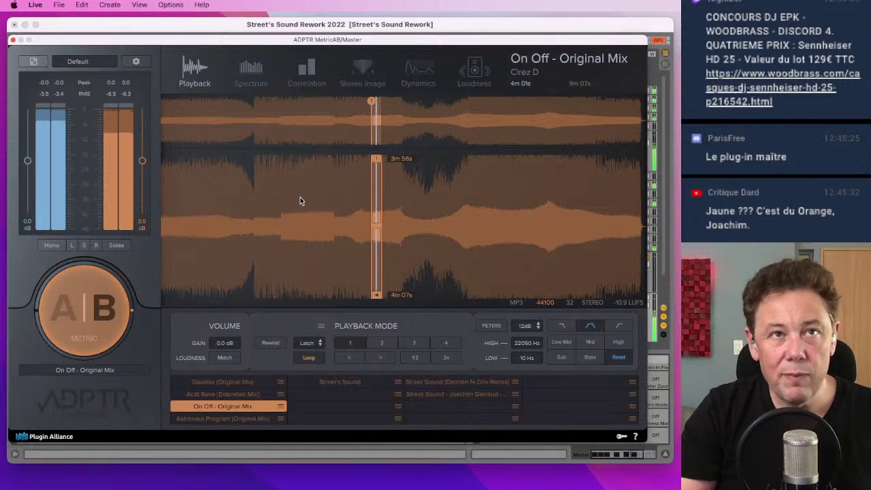
Step: Place cue 2 at 7m 15s in the On Off reference and loop playback from it
{"action": "left_click", "coordinate": [301, 197]}
{"action": "left_click", "coordinate": [496, 176]}
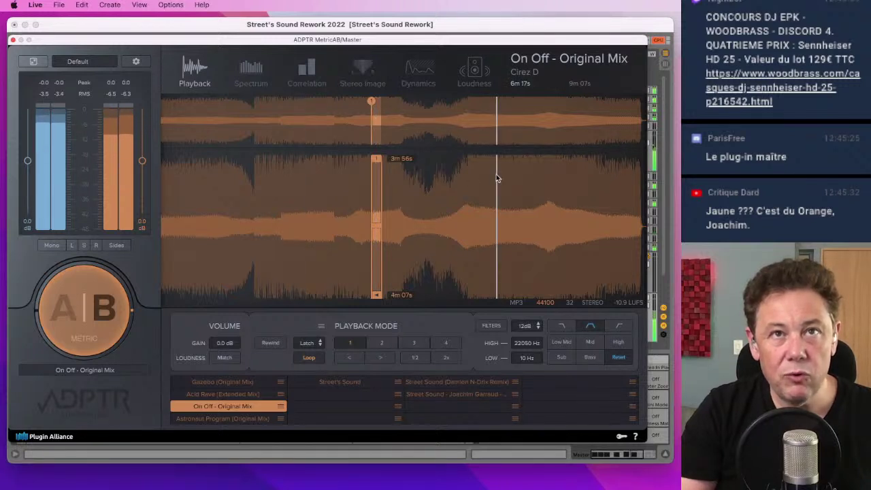
{"action": "left_click", "coordinate": [547, 165]}
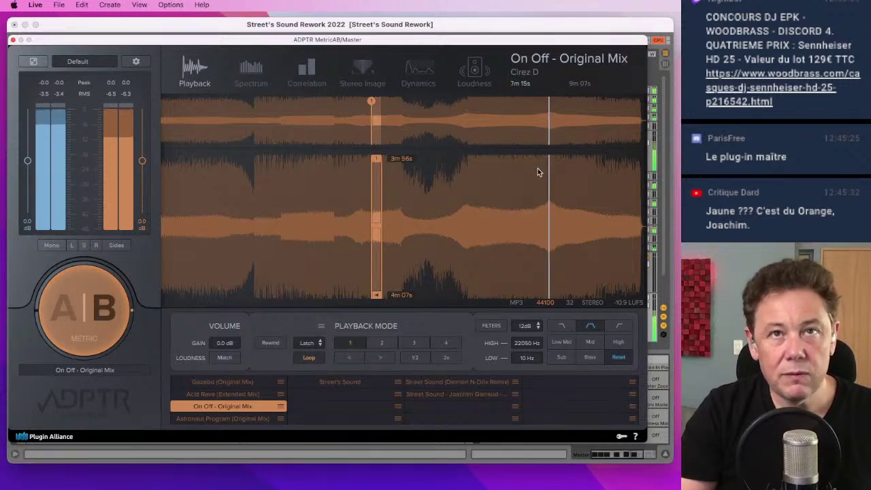
{"action": "left_click", "coordinate": [538, 171]}
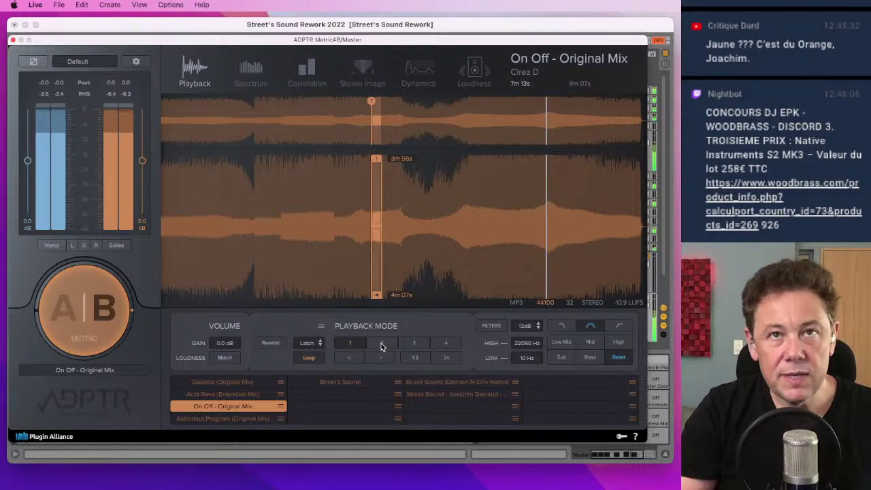
{"action": "left_click", "coordinate": [381, 343]}
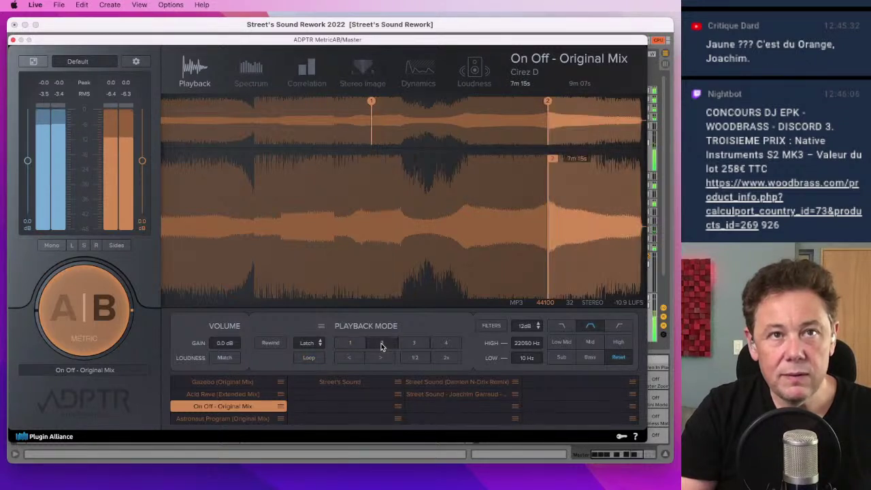
{"action": "left_click", "coordinate": [310, 359]}
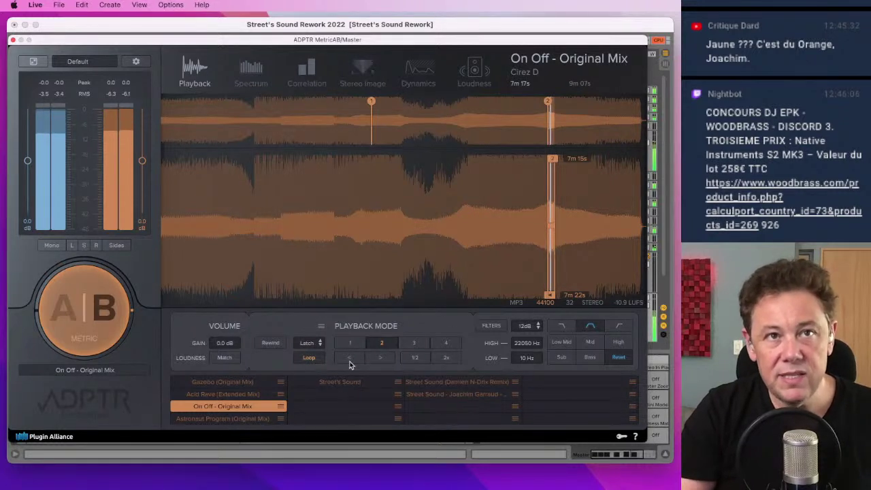
Step: Select Gazebo (Original Mix) as the reference and compare it with the mix during playback
{"action": "left_click", "coordinate": [237, 383]}
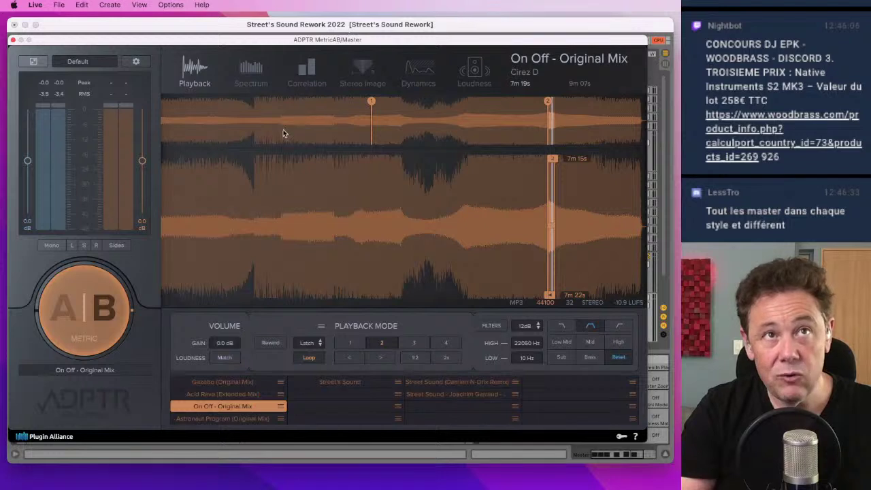
{"action": "left_click", "coordinate": [415, 74]}
{"action": "left_click", "coordinate": [193, 74]}
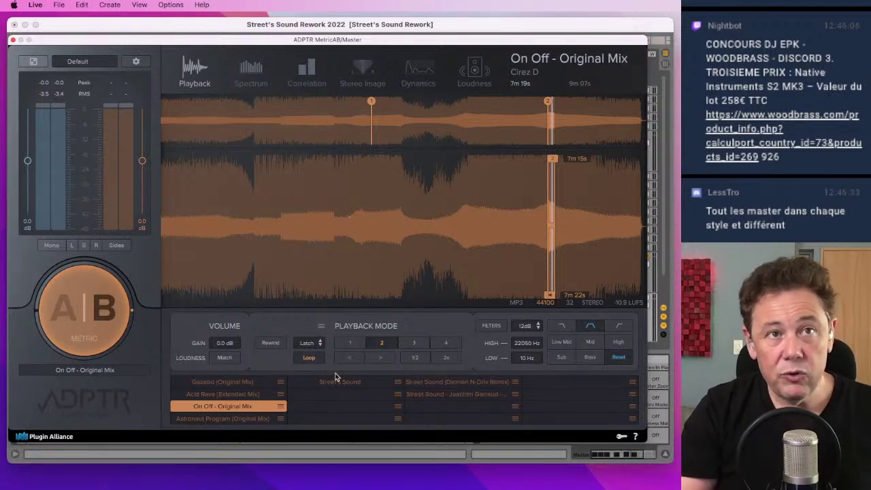
{"action": "left_click", "coordinate": [218, 383]}
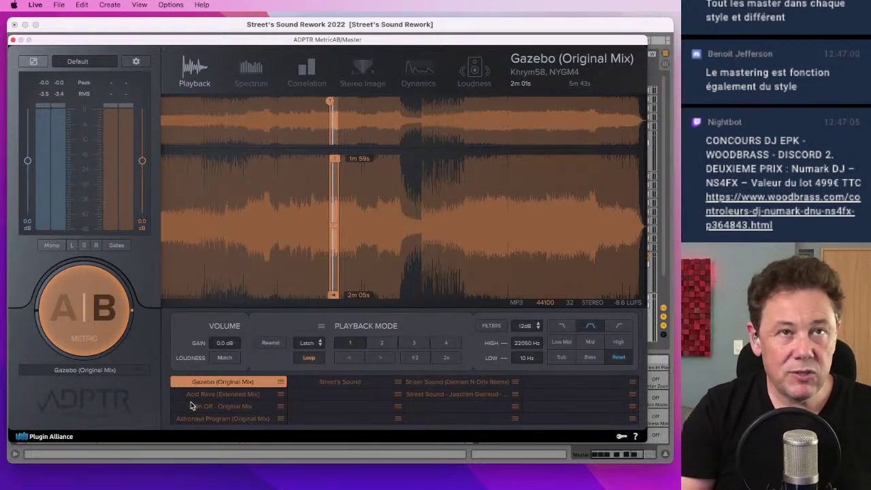
{"action": "left_click", "coordinate": [100, 338]}
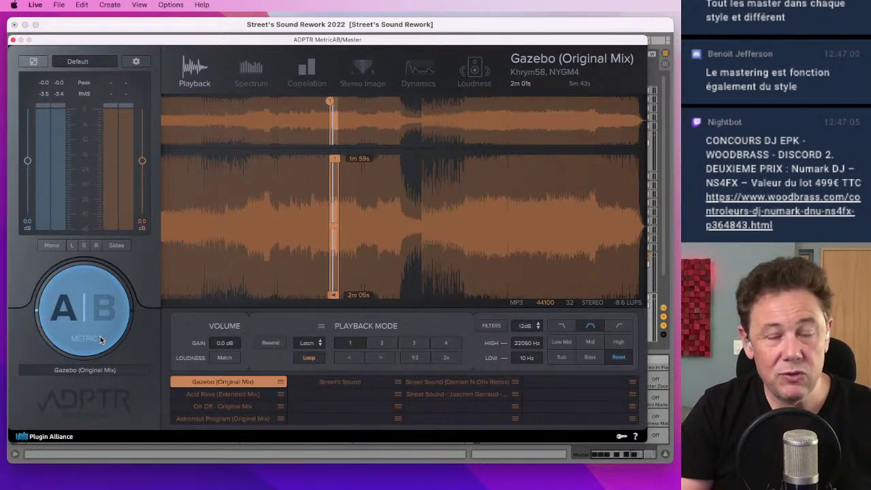
{"action": "key", "text": "space"}
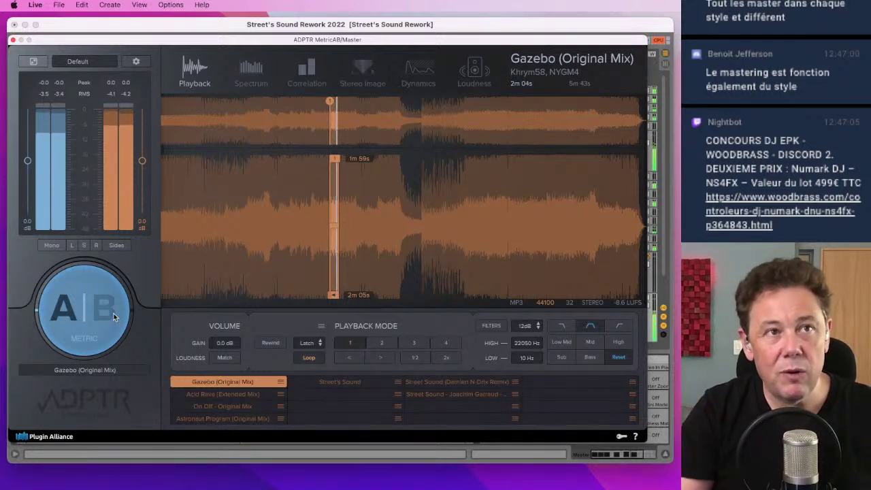
{"action": "left_click", "coordinate": [112, 317]}
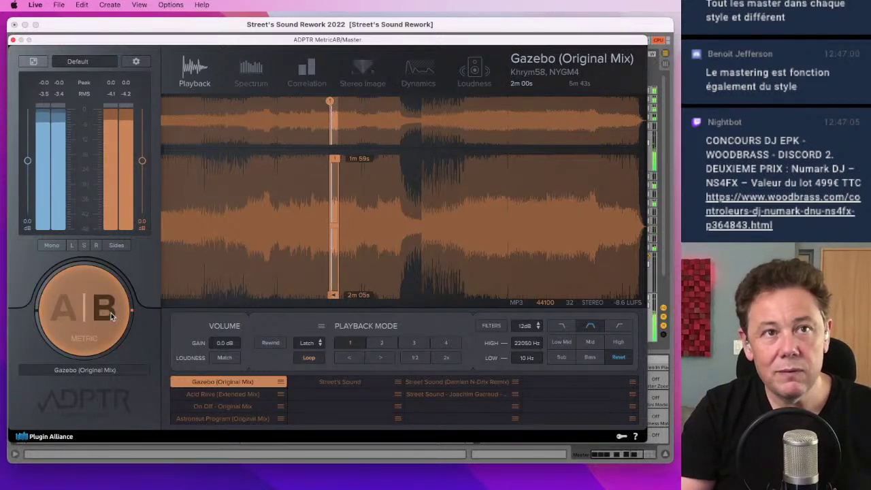
Step: Compare the mix with the Acid Rave and Astronaut Program references in MetricAB, ending on the mix (A)
{"action": "left_click", "coordinate": [113, 317]}
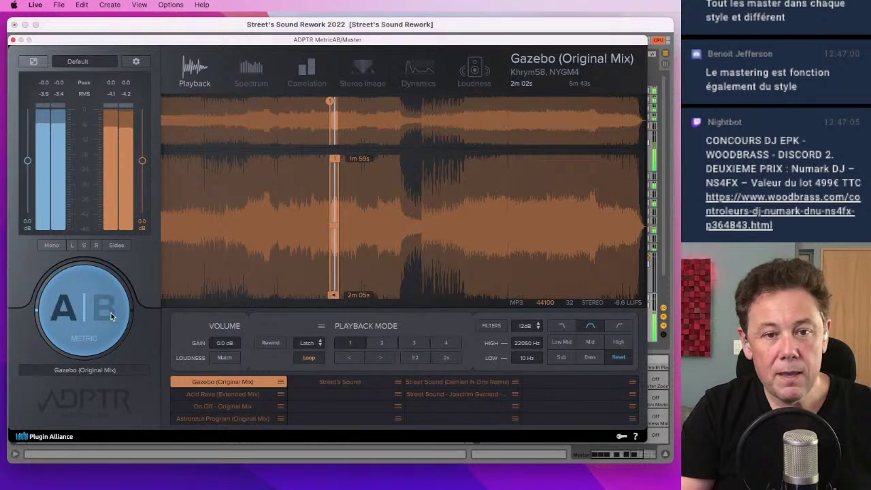
{"action": "left_click", "coordinate": [203, 396]}
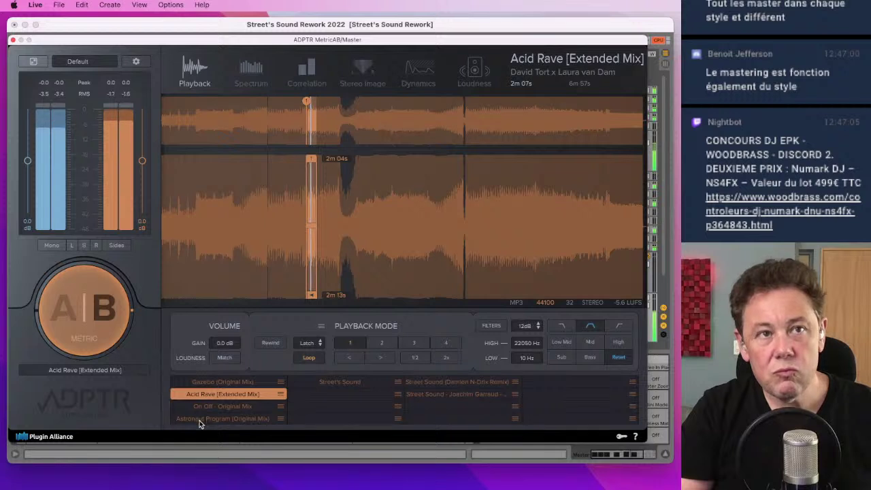
{"action": "left_click", "coordinate": [203, 417]}
{"action": "left_click", "coordinate": [204, 396]}
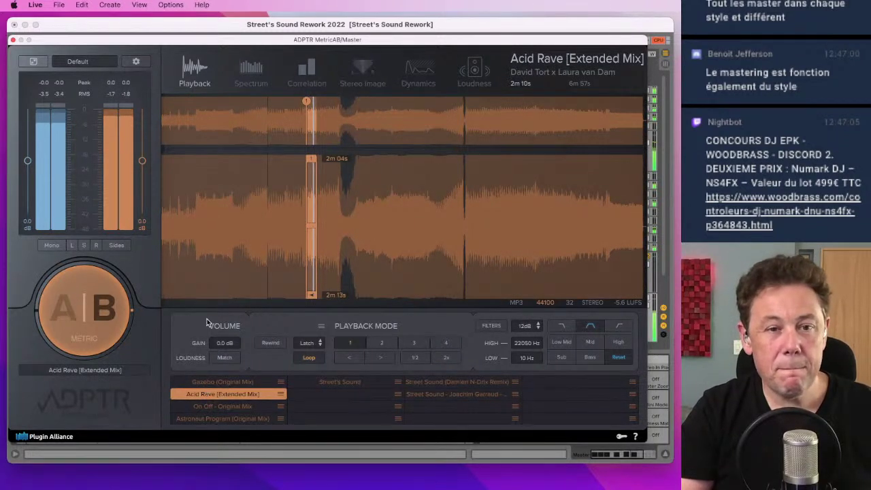
{"action": "left_click", "coordinate": [87, 288]}
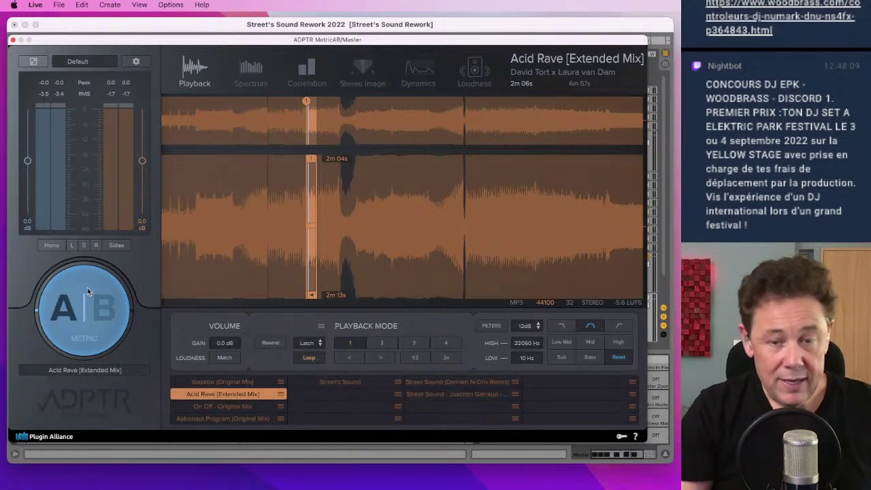
Step: View MetricAB's Spectrum, Correlation and Stereo Image analyses and return to the Playback view
{"action": "left_click", "coordinate": [248, 71]}
{"action": "left_click", "coordinate": [311, 73]}
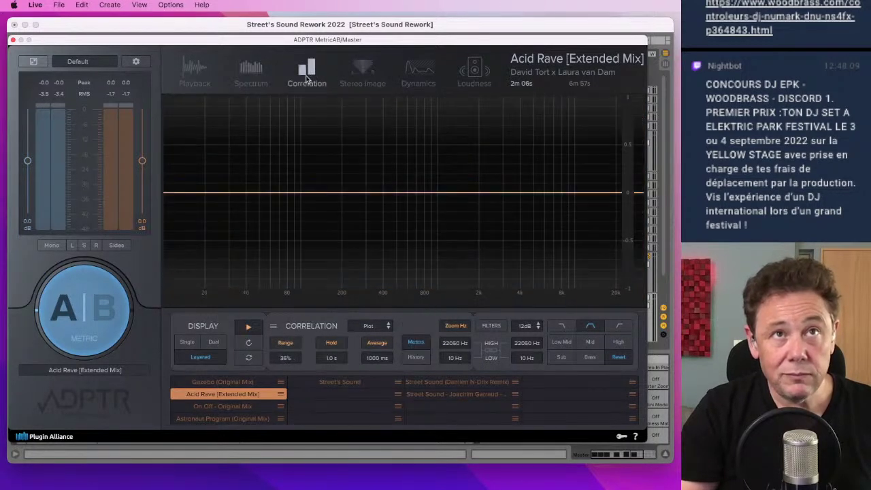
{"action": "left_click", "coordinate": [364, 71]}
{"action": "left_click", "coordinate": [193, 71]}
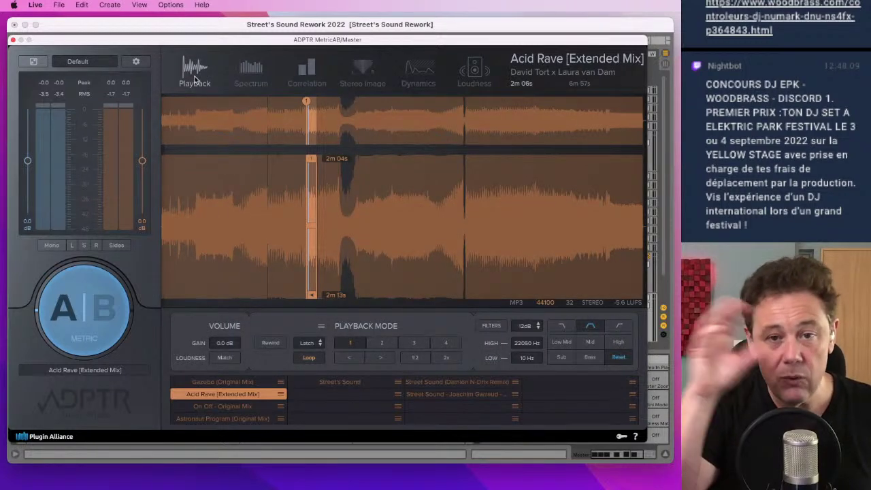
Step: Play the loop with Gazebo (Original Mix) as the reference and compare its layered spectrum with the mix's
{"action": "key", "text": "space"}
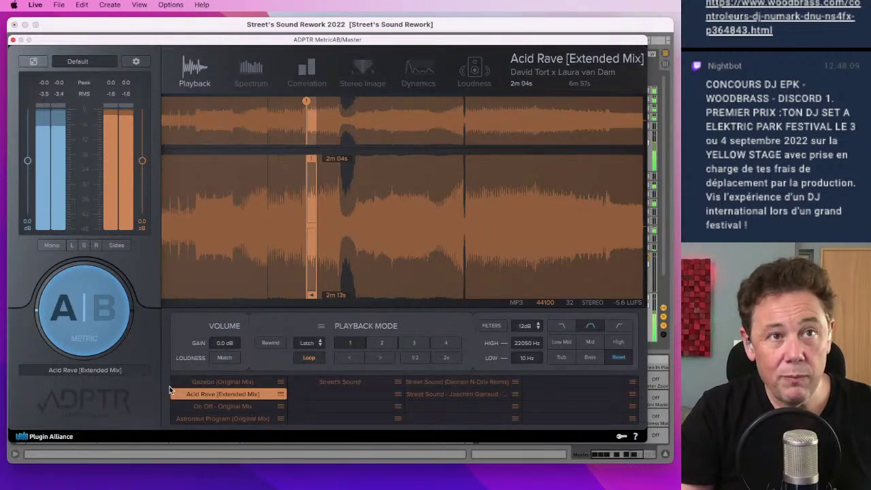
{"action": "left_click", "coordinate": [218, 381]}
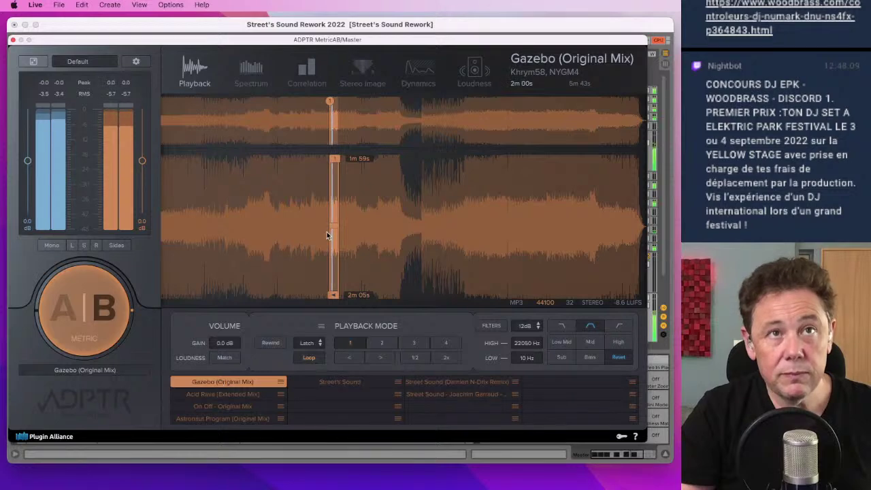
{"action": "left_click", "coordinate": [252, 69]}
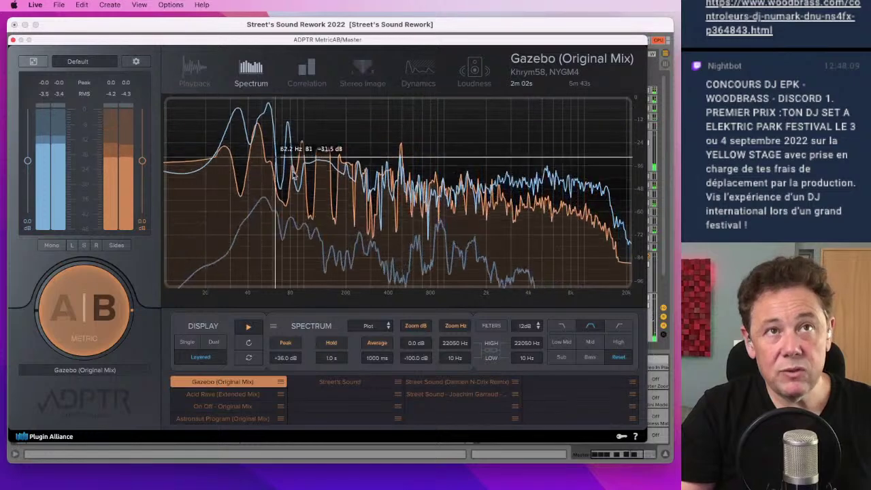
{"action": "key", "text": "space"}
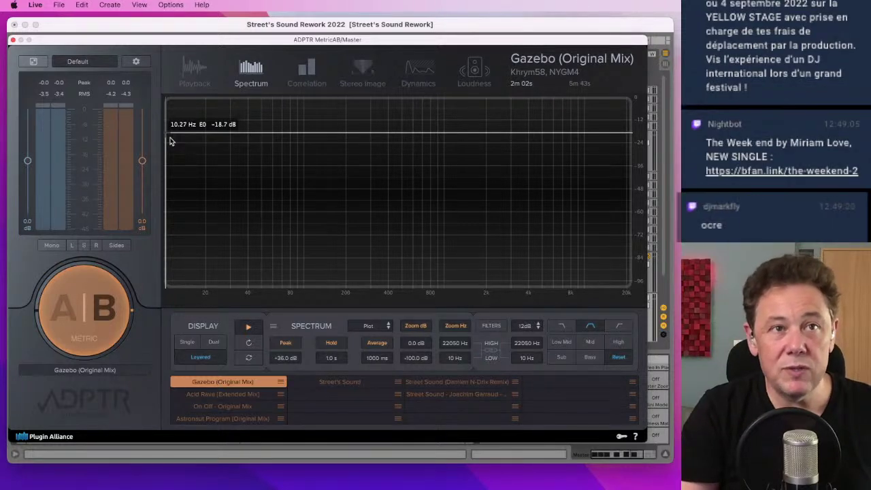
{"action": "key", "text": "space"}
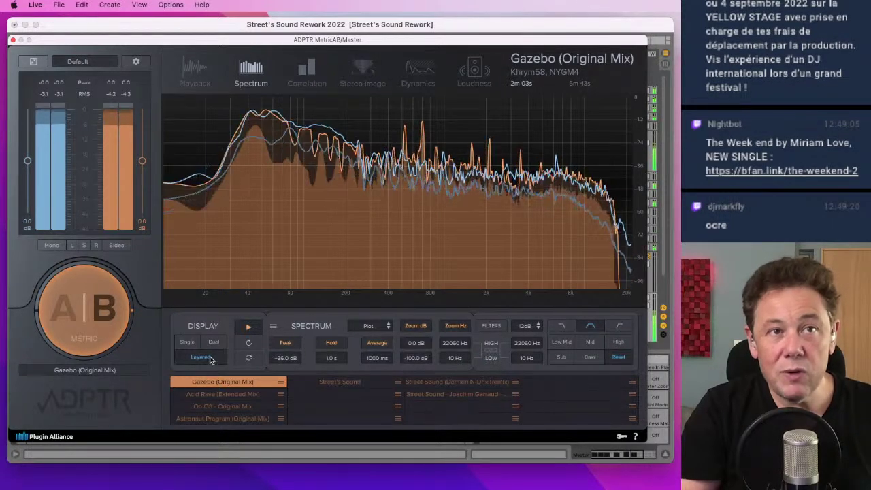
Step: Inspect the spectra in Single and Dual display, and close MetricAB
{"action": "left_click", "coordinate": [188, 342]}
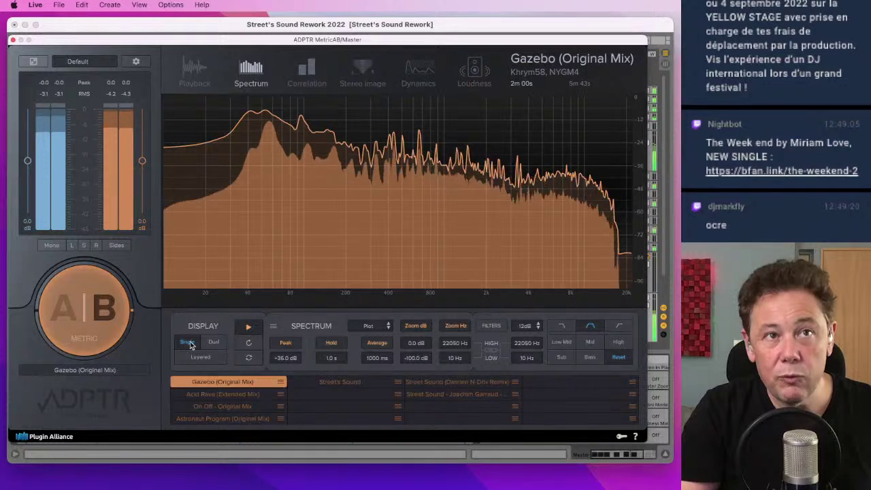
{"action": "left_click", "coordinate": [213, 343]}
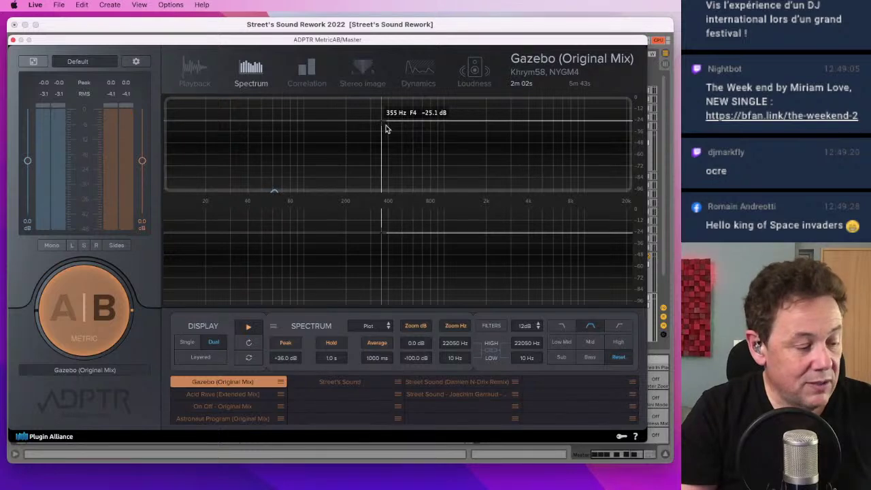
{"action": "left_click", "coordinate": [56, 25]}
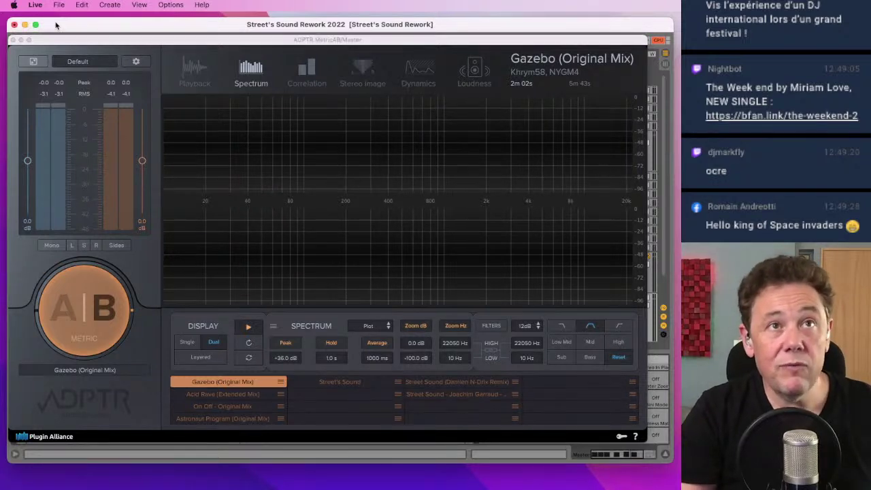
{"action": "left_click_drag", "start_coordinate": [56, 42], "coordinate": [77, 42]}
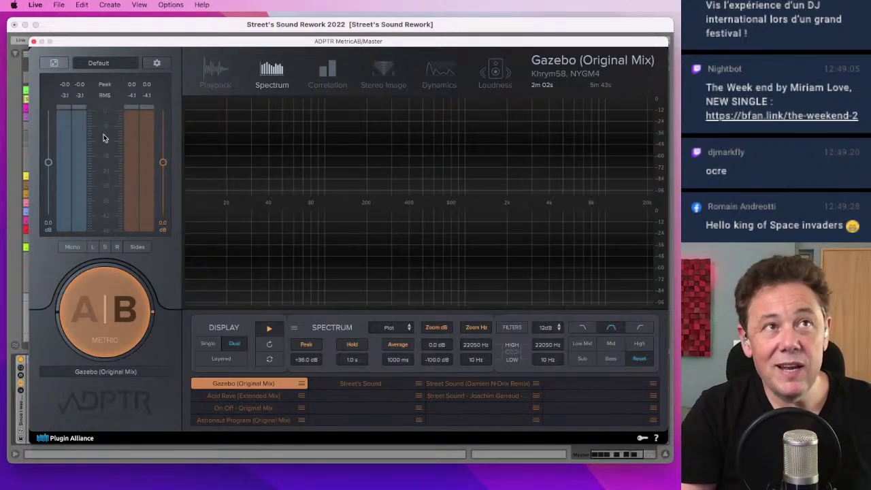
{"action": "left_click", "coordinate": [34, 42]}
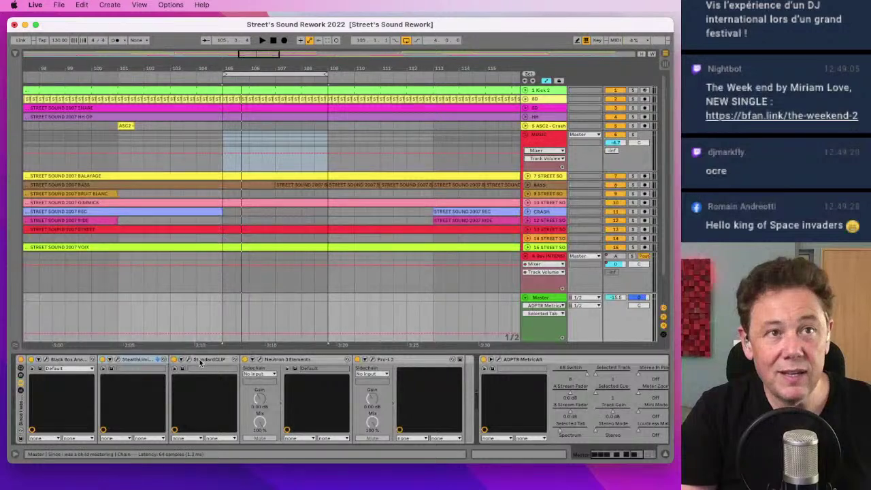
Step: Add a Proportional Q band to the Master's Neutron 3 Elements equalizer at 662 Hz with 3.5 dB gain during playback
{"action": "left_click", "coordinate": [259, 359]}
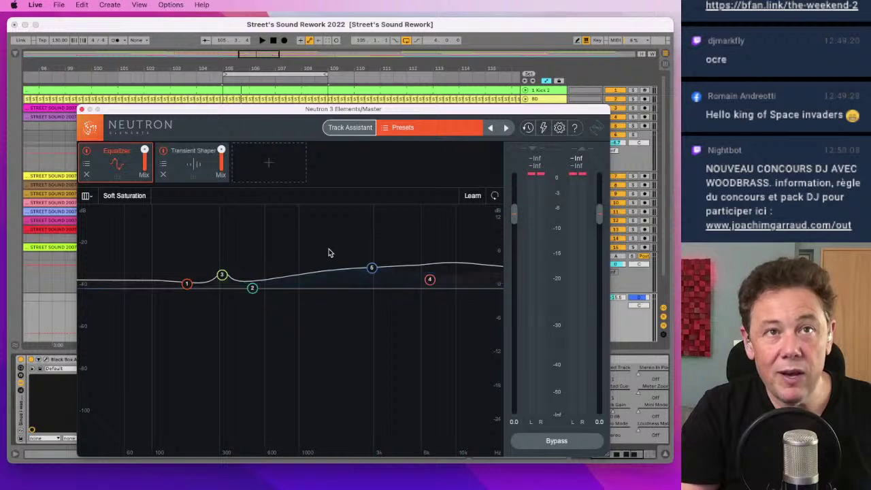
{"action": "double_click", "coordinate": [328, 250]}
{"action": "left_click_drag", "start_coordinate": [328, 251], "coordinate": [268, 275]}
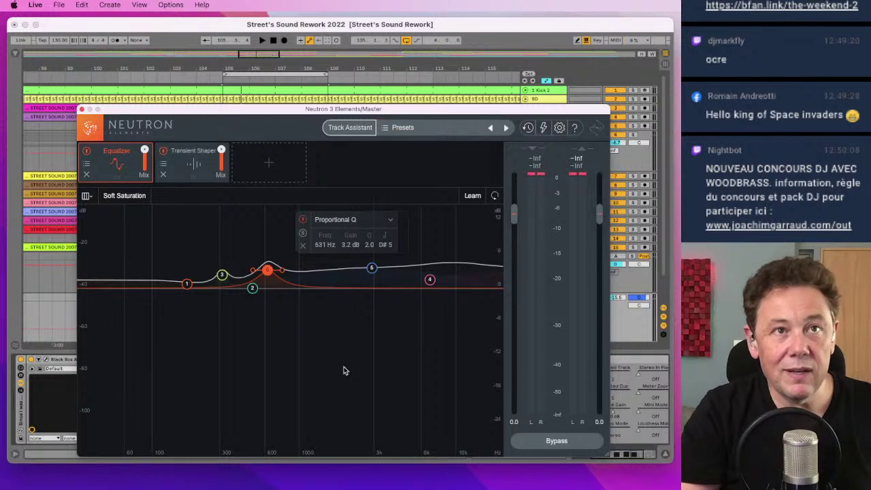
{"action": "key", "text": "space"}
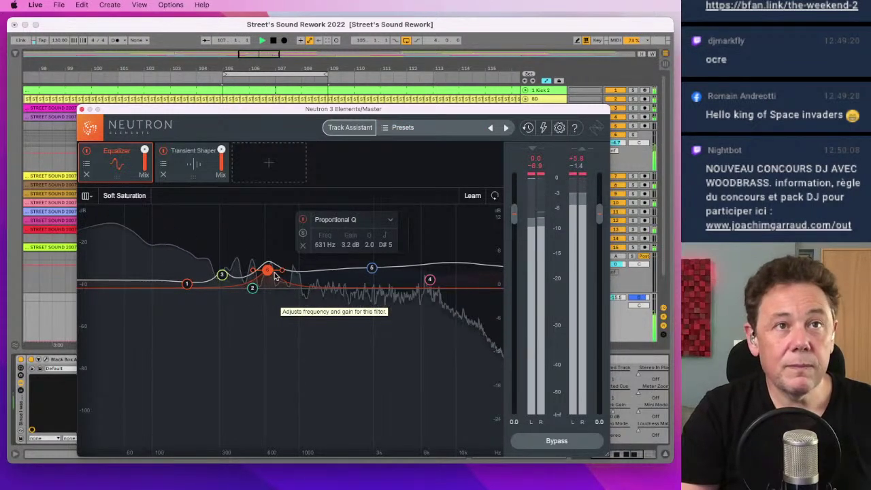
{"action": "mouse_move", "coordinate": [269, 271]}
{"action": "left_mouse_down"}
{"action": "mouse_move", "coordinate": [260, 227]}
{"action": "mouse_move", "coordinate": [274, 210]}
{"action": "mouse_move", "coordinate": [387, 200]}
{"action": "mouse_move", "coordinate": [294, 208]}
{"action": "mouse_move", "coordinate": [276, 265]}
{"action": "left_mouse_up"}
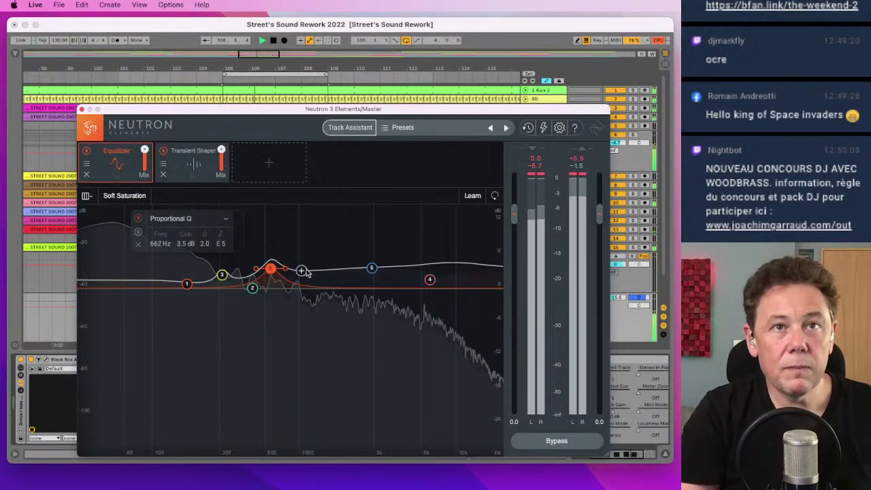
Step: Set Neutron's Analog High Shelf to 6739 Hz with 2.7 dB gain, close the plug-in and reopen the Master's MetricAB
{"action": "left_click_drag", "start_coordinate": [433, 281], "coordinate": [430, 276]}
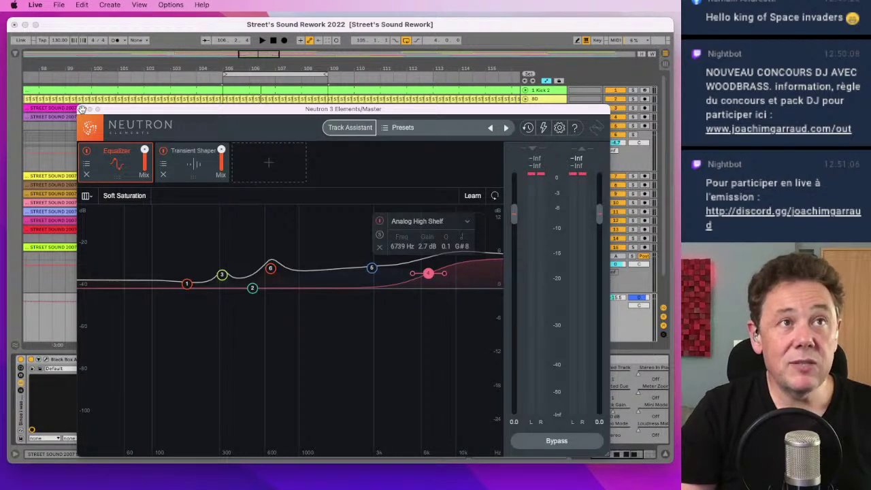
{"action": "left_click", "coordinate": [82, 109]}
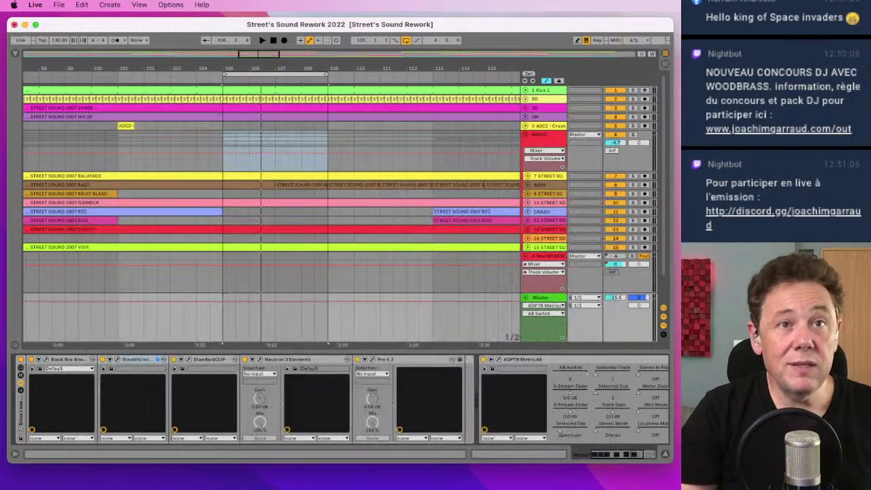
{"action": "left_click", "coordinate": [498, 359]}
{"action": "left_click_drag", "start_coordinate": [518, 32], "coordinate": [119, 25]}
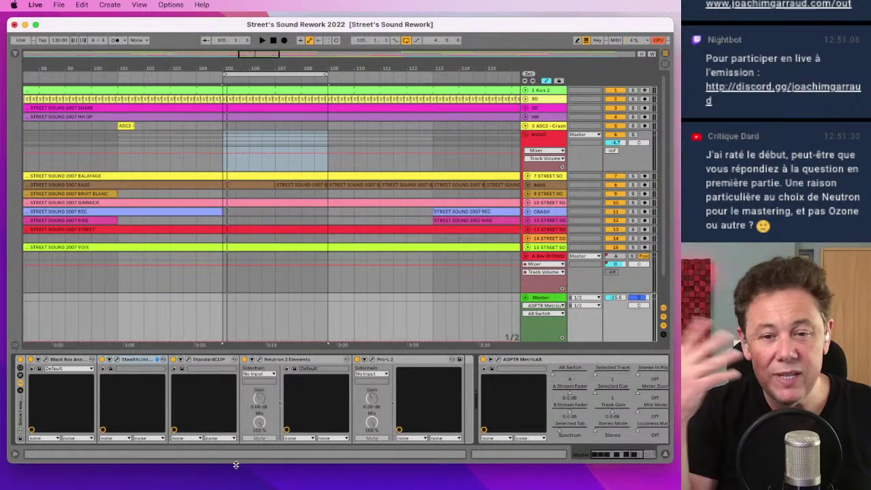
Step: Play the loop, solo track 10 STREET SOUND 2007 GIMMICK and show its device chain
{"action": "key", "text": "space"}
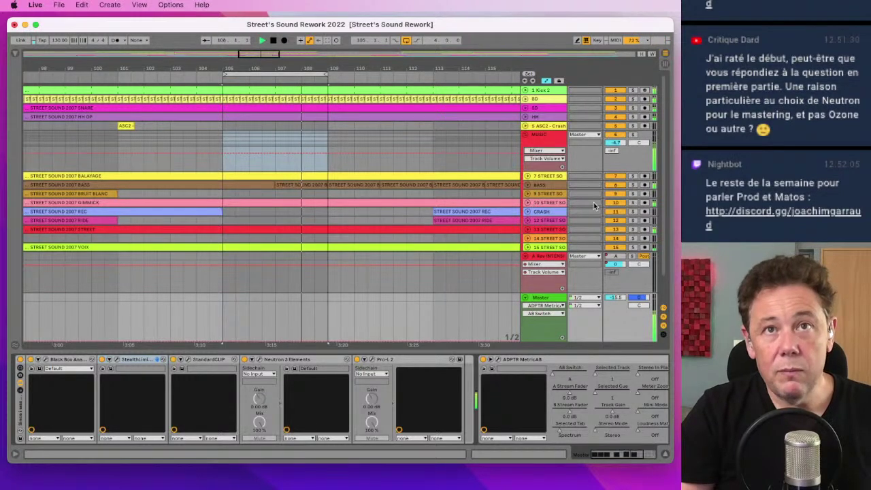
{"action": "left_click", "coordinate": [633, 203]}
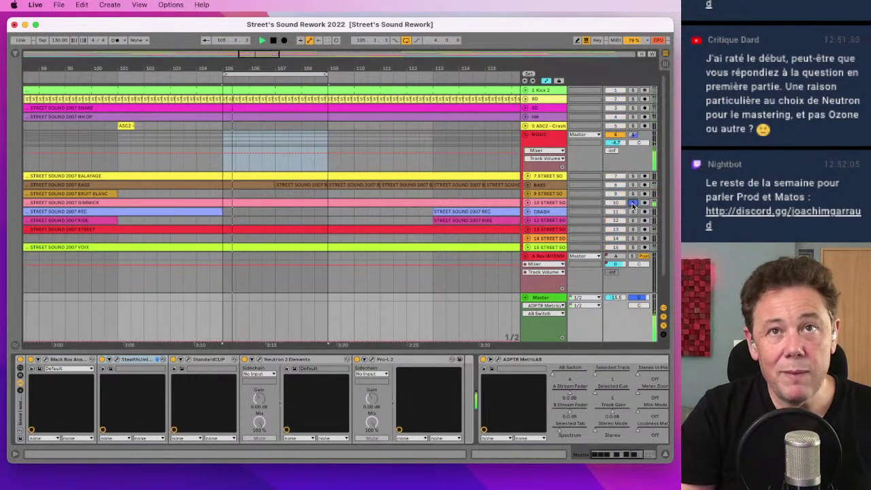
{"action": "left_click", "coordinate": [540, 203]}
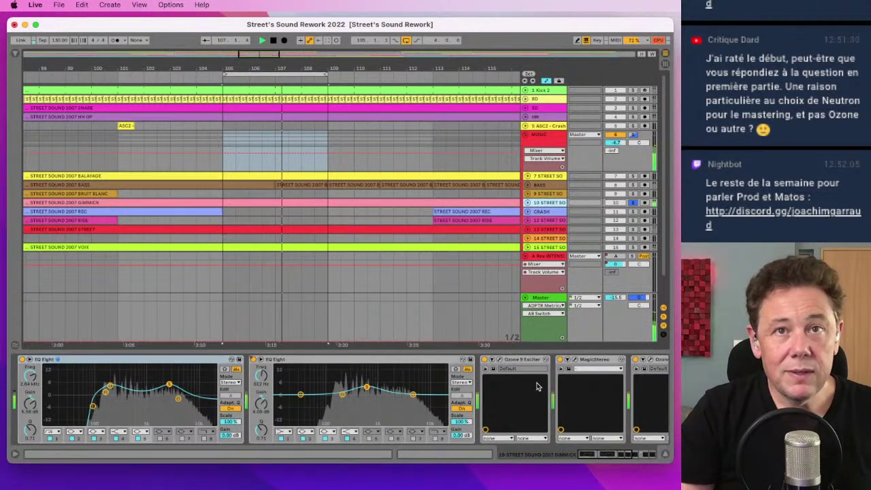
{"action": "scroll", "coordinate": [531, 381], "scroll_direction": "right", "scroll_amount": 6}
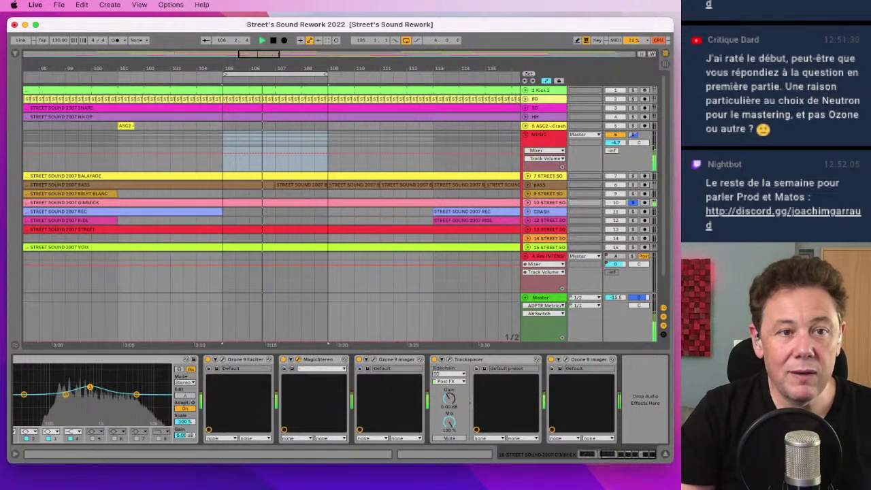
Step: Raise the Dry/Wet amount in the GIMMICK track's MagicStereo and choose the BASS preset
{"action": "left_click", "coordinate": [300, 360]}
{"action": "left_click_drag", "start_coordinate": [284, 76], "coordinate": [184, 89]}
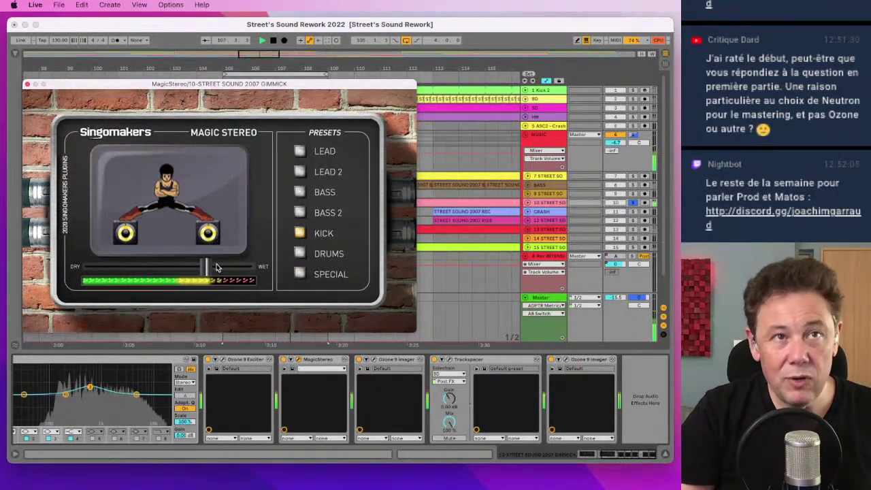
{"action": "left_click_drag", "start_coordinate": [207, 267], "coordinate": [231, 268]}
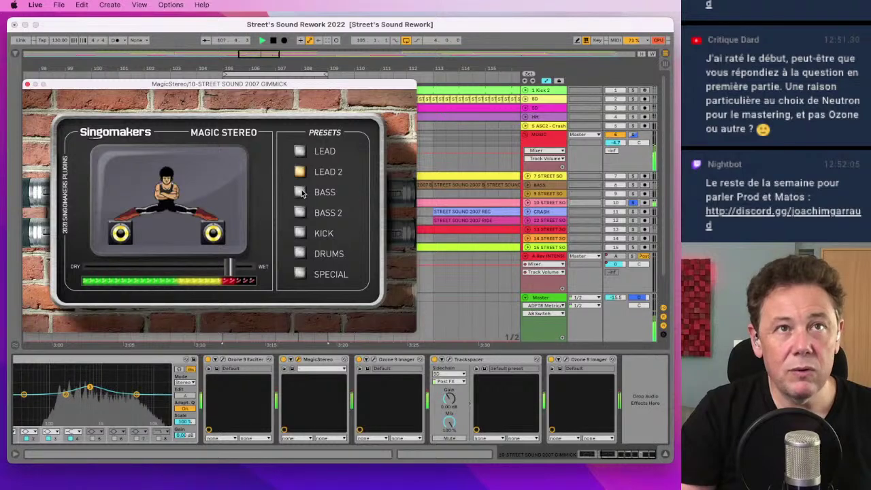
{"action": "left_click", "coordinate": [301, 193]}
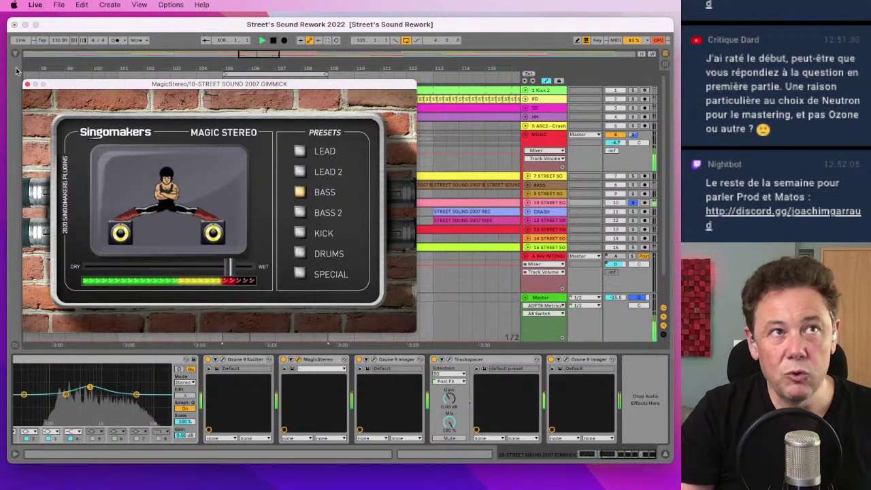
{"action": "left_click", "coordinate": [26, 86]}
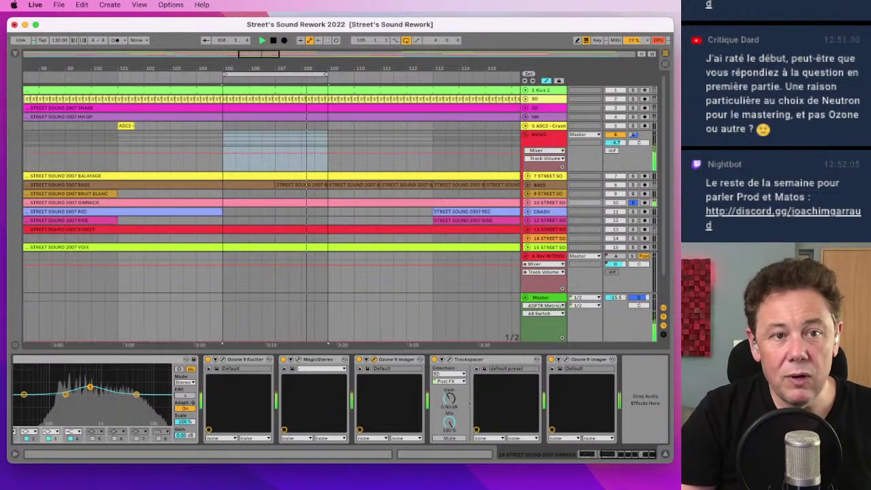
Step: Split the first Ozone 9 Imager on the GIMMICK track into four frequency bands and solo band 2
{"action": "left_click", "coordinate": [372, 359]}
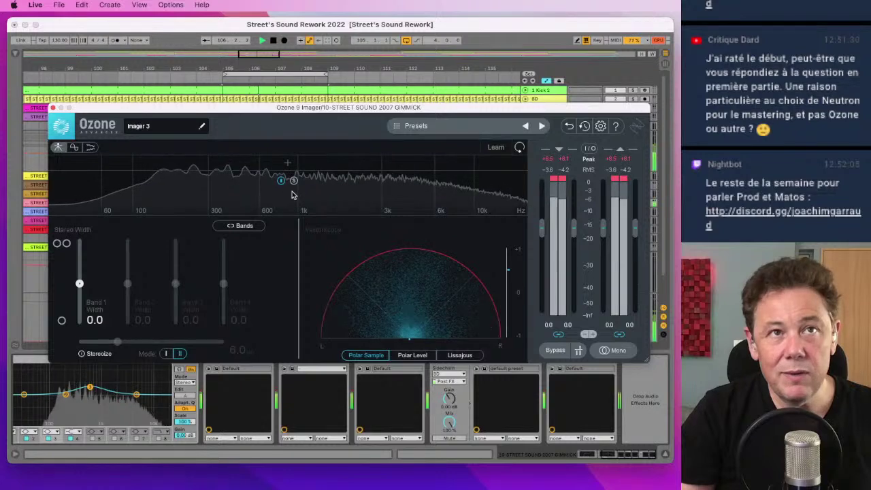
{"action": "left_click", "coordinate": [378, 164]}
{"action": "left_click", "coordinate": [286, 163]}
{"action": "left_click_drag", "start_coordinate": [286, 163], "coordinate": [241, 165]}
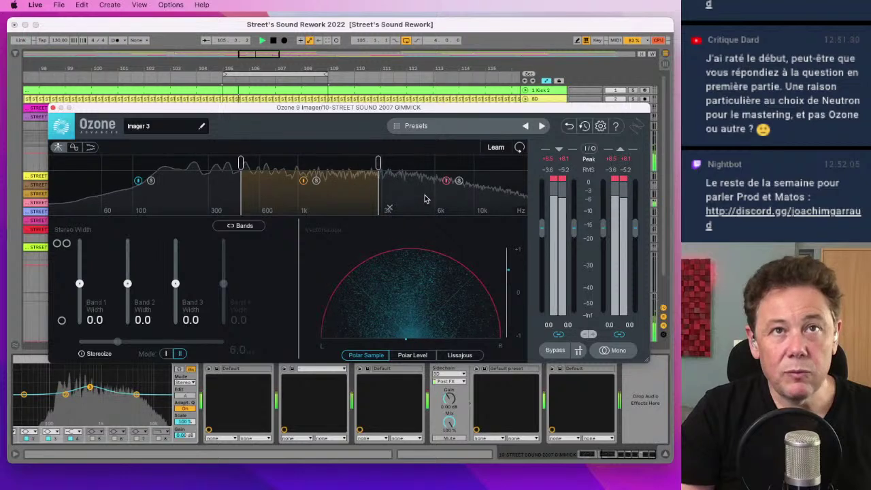
{"action": "left_click", "coordinate": [434, 164]}
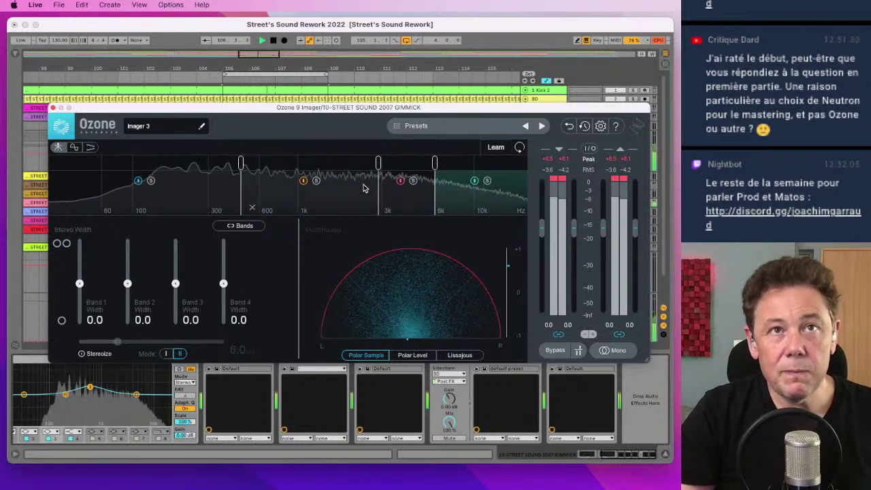
{"action": "left_click", "coordinate": [316, 181]}
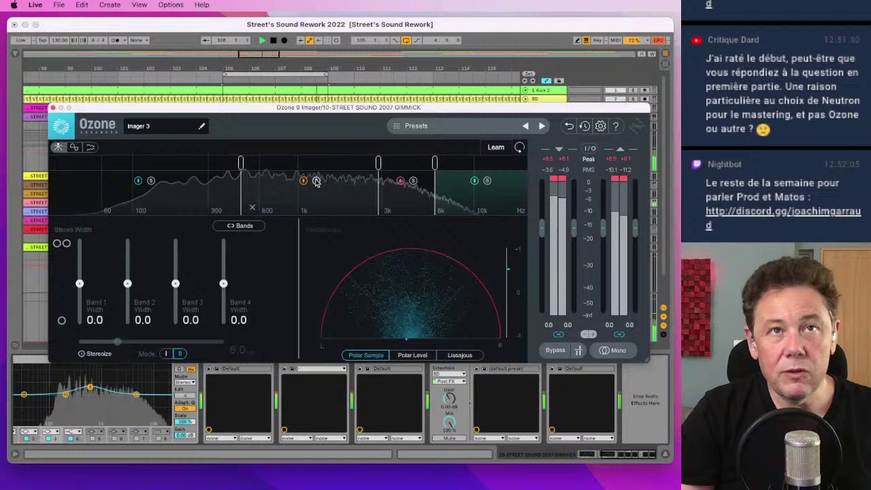
Step: Audition band 3 in the GIMMICK track's Imager, try its width at both extremes, leave it at 100 and close the plug-in
{"action": "left_click", "coordinate": [413, 181]}
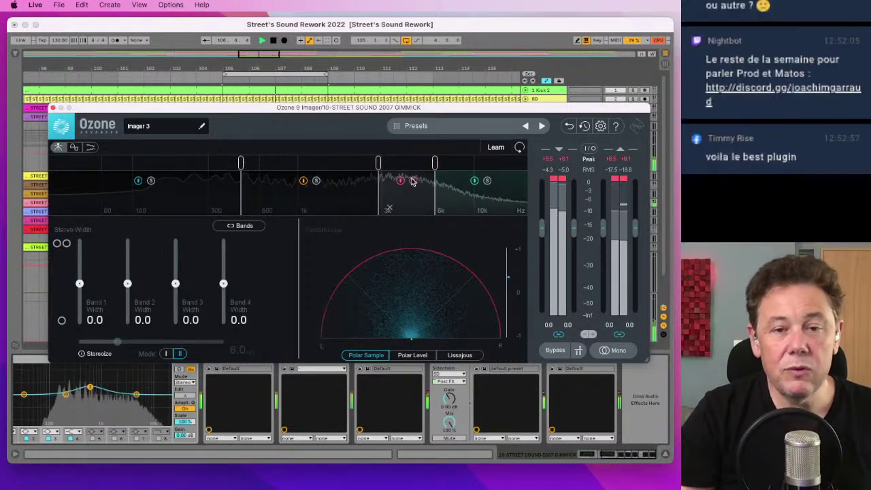
{"action": "left_click", "coordinate": [412, 181]}
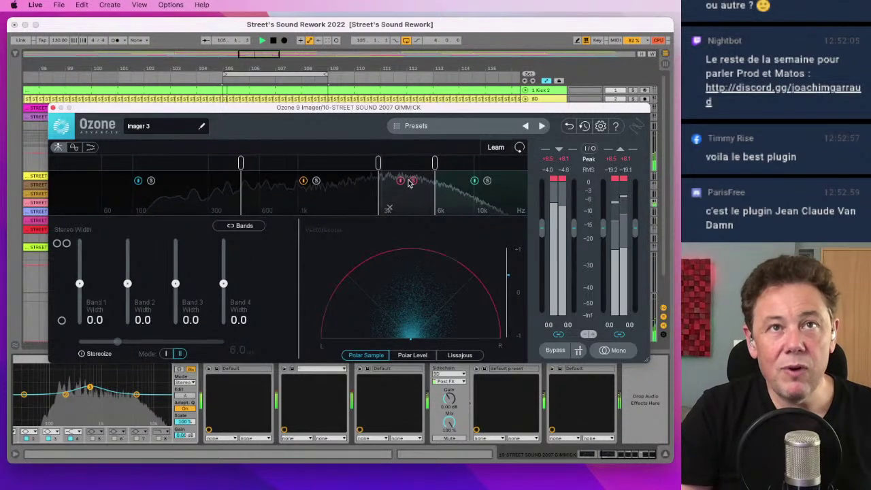
{"action": "left_click", "coordinate": [413, 181]}
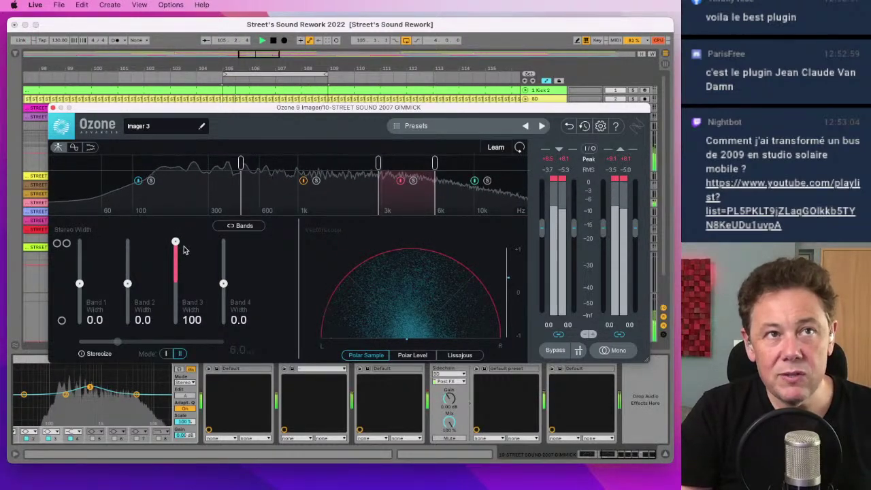
{"action": "left_click_drag", "start_coordinate": [175, 244], "coordinate": [163, 407]}
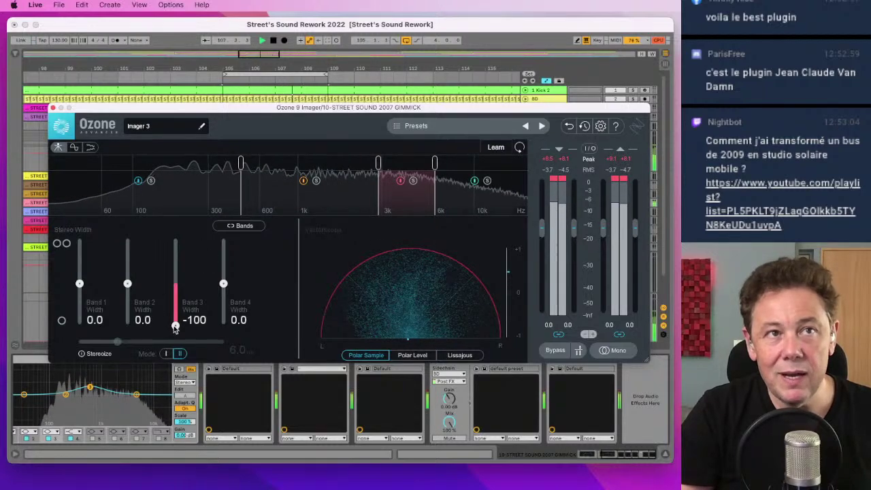
{"action": "left_click_drag", "start_coordinate": [175, 327], "coordinate": [172, 155]}
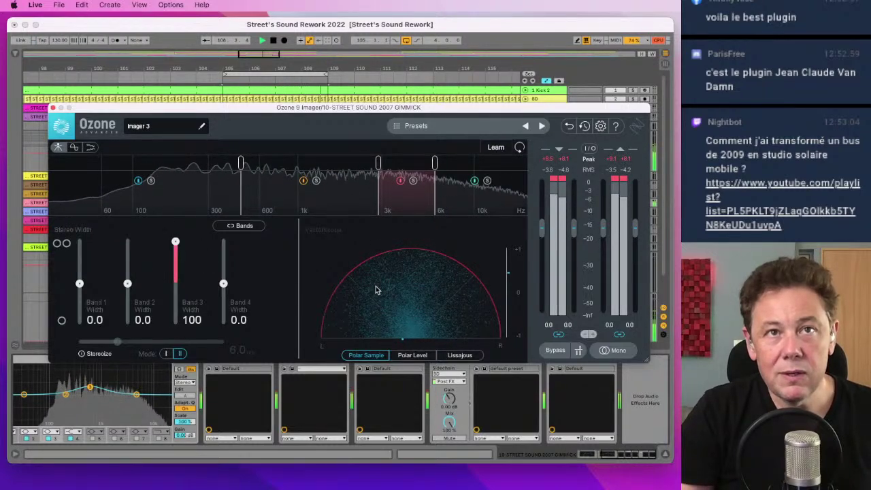
{"action": "left_click", "coordinate": [52, 108]}
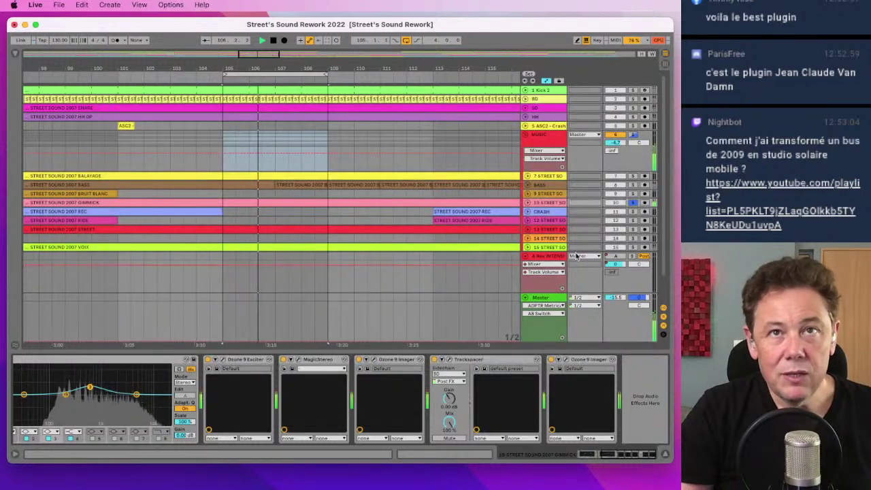
Step: Unfold track 10 STREET SOUND 2007 GIMMICK, solo it, play the loop and bring its EQ Eight devices into focus
{"action": "left_click", "coordinate": [633, 203]}
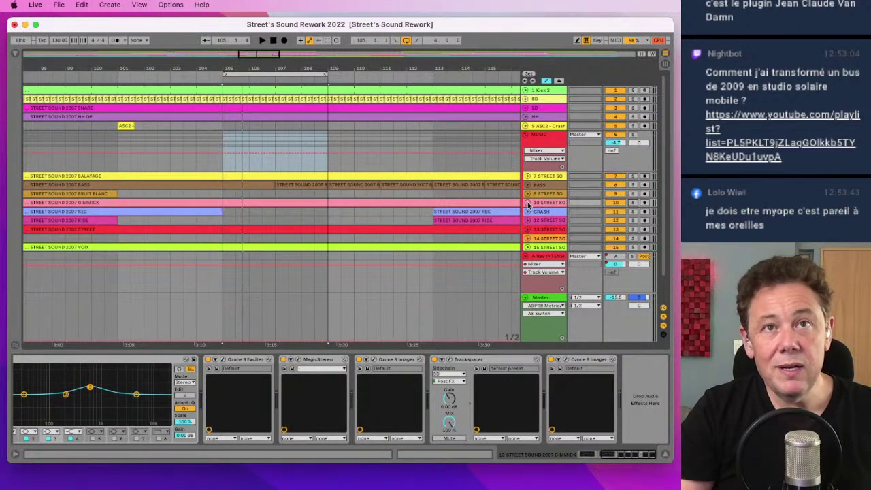
{"action": "left_click", "coordinate": [528, 205]}
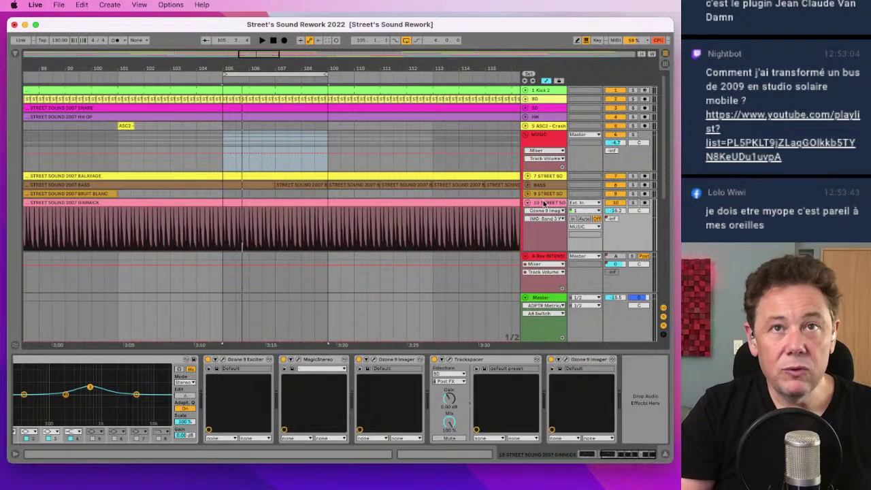
{"action": "left_click", "coordinate": [632, 203]}
{"action": "key", "text": "space"}
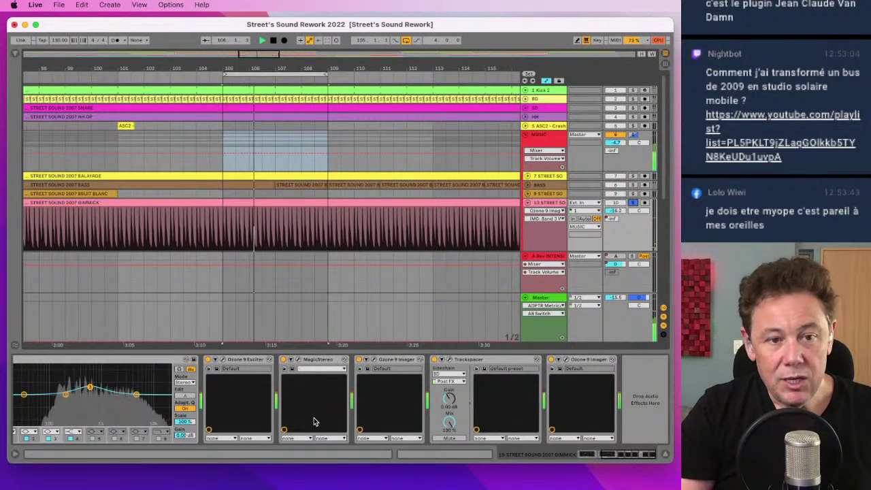
{"action": "left_click", "coordinate": [157, 379]}
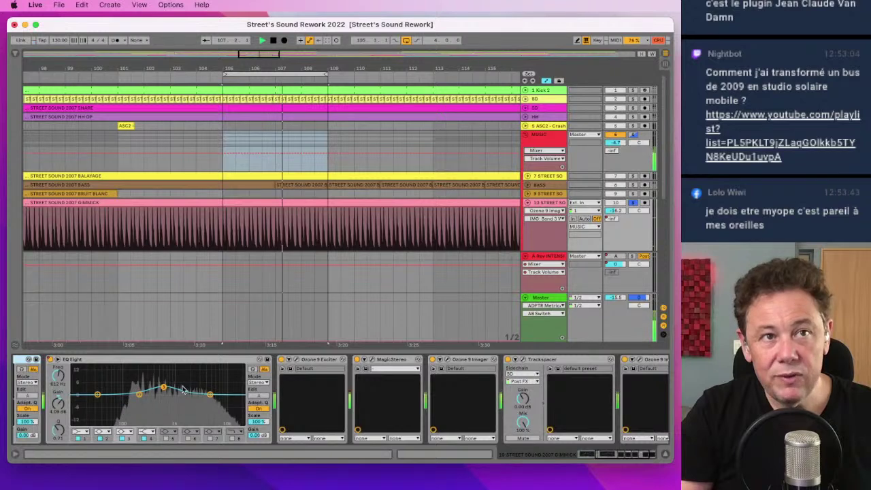
Step: Move the four-bar playback loop to start at bar 125, shortly before the BALAYAGE clip ends
{"action": "left_click_drag", "start_coordinate": [302, 66], "coordinate": [315, 277]}
{"action": "scroll", "coordinate": [437, 385], "scroll_direction": "right", "scroll_amount": 3}
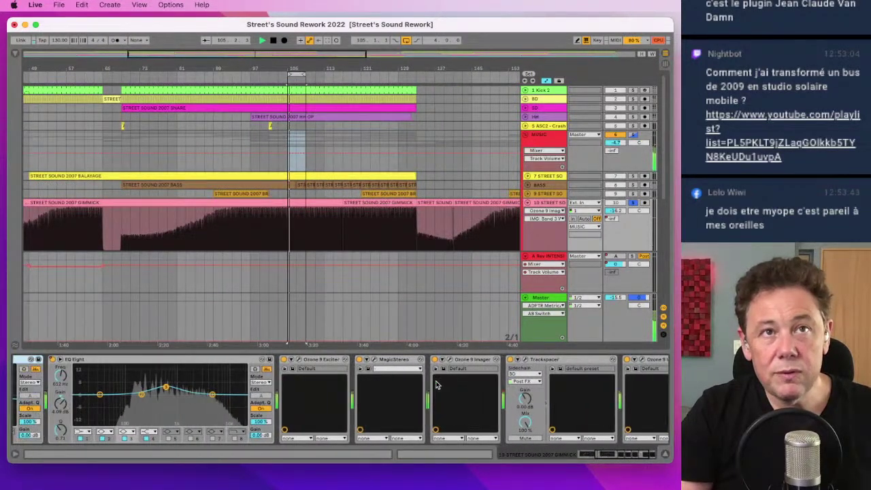
{"action": "scroll", "coordinate": [269, 80], "scroll_direction": "right", "scroll_amount": 5}
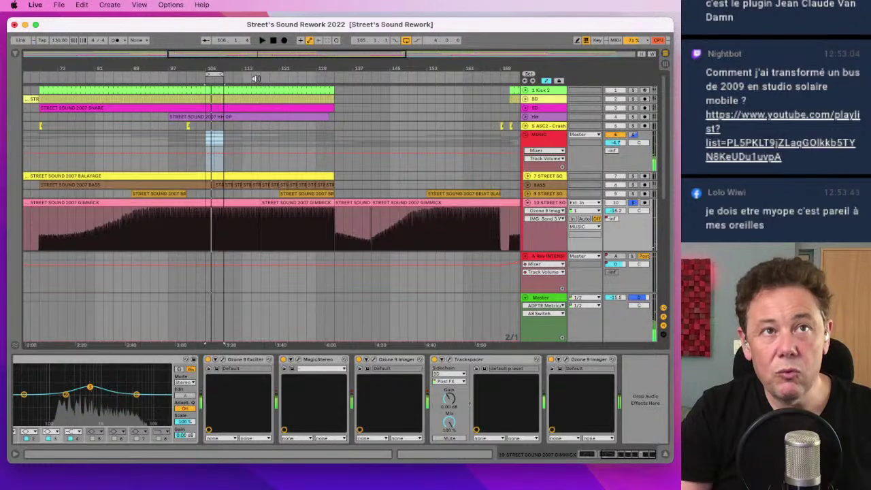
{"action": "left_click", "coordinate": [255, 78]}
{"action": "left_click_drag", "start_coordinate": [223, 74], "coordinate": [326, 81]}
{"action": "left_click", "coordinate": [328, 80]}
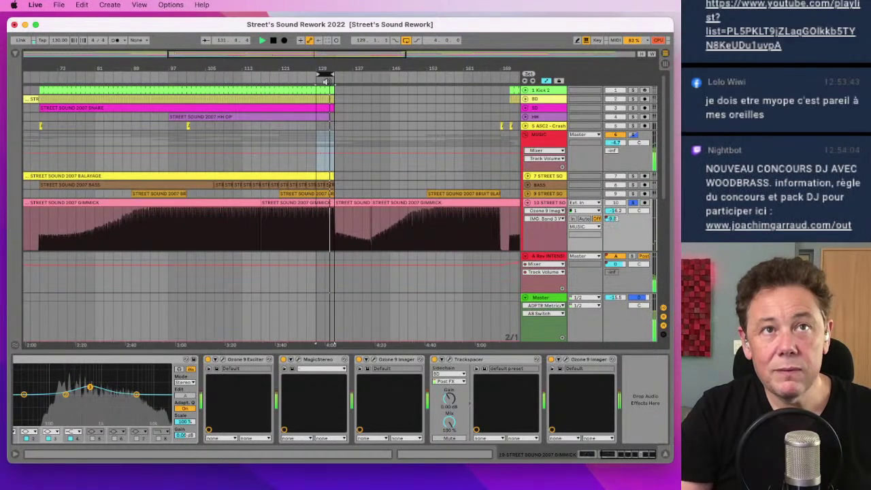
{"action": "left_click_drag", "start_coordinate": [325, 79], "coordinate": [305, 79]}
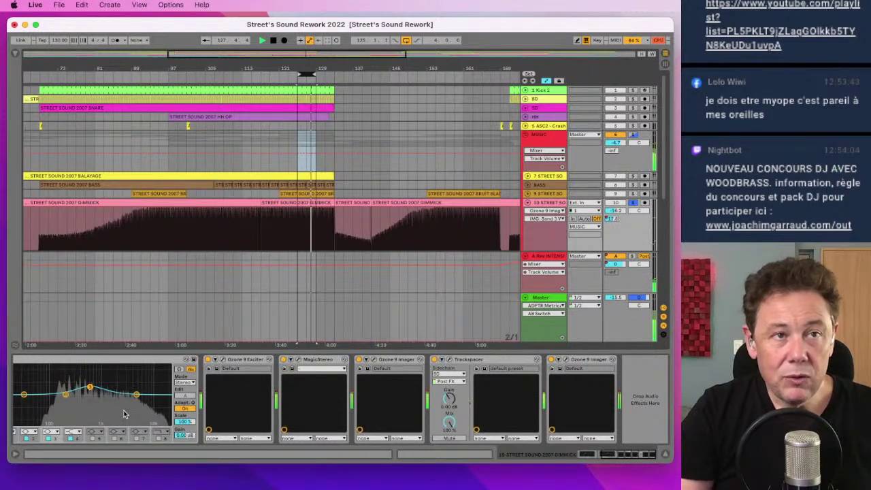
Step: Boost the high shelf of the GIMMICK track's second EQ Eight to 6.82 dB at 2.25 kHz, replaying it in the full mix
{"action": "scroll", "coordinate": [257, 409], "scroll_direction": "left", "scroll_amount": 3}
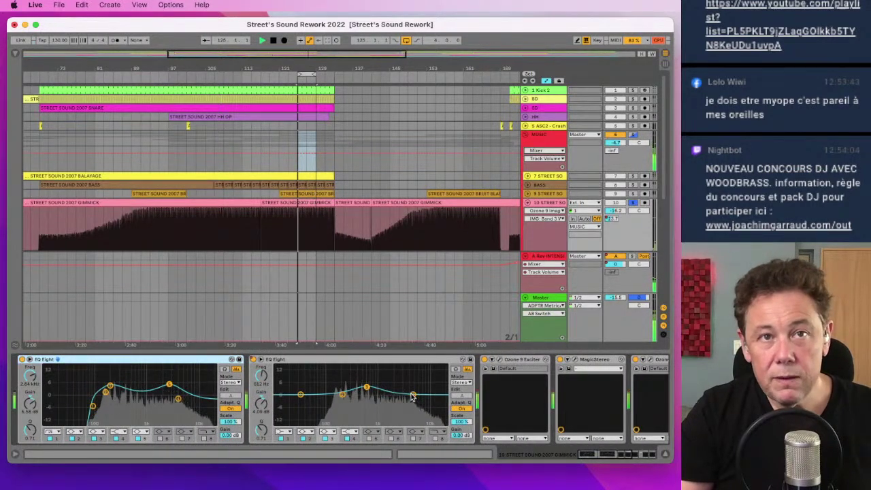
{"action": "left_click_drag", "start_coordinate": [412, 395], "coordinate": [395, 382]}
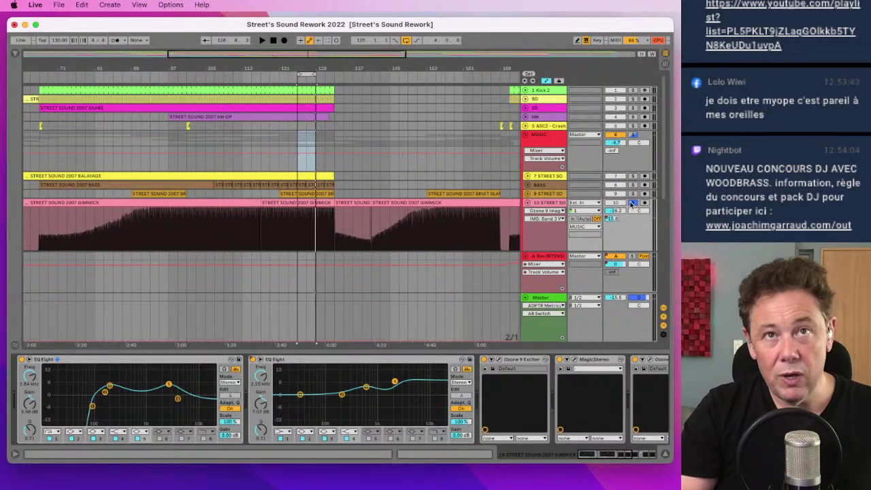
{"action": "key", "text": "space"}
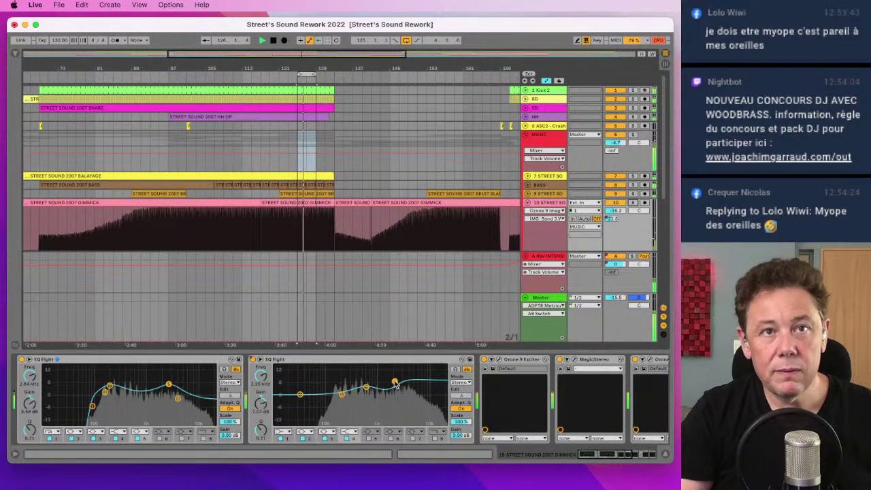
{"action": "left_click_drag", "start_coordinate": [396, 385], "coordinate": [395, 382]}
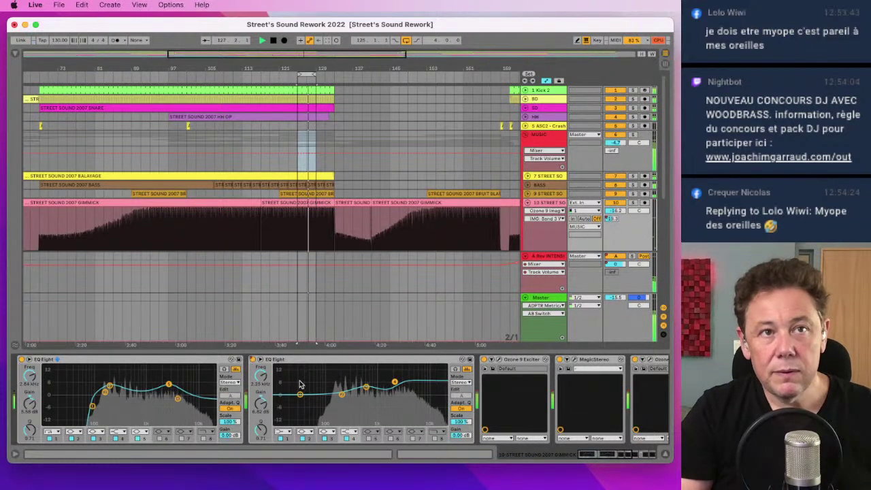
Step: Compare the second EQ Eight on and off, set its high shelf to 7.31 dB at 2.15 kHz and fold the GIMMICK track
{"action": "left_click", "coordinate": [252, 359]}
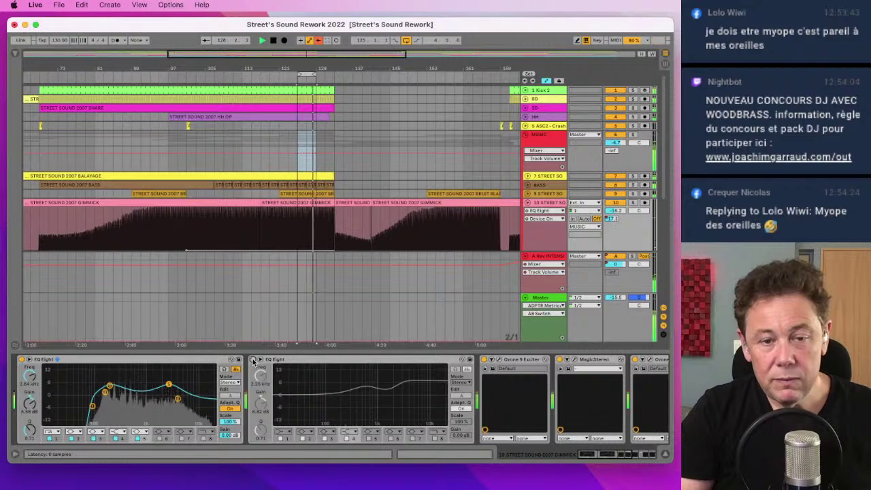
{"action": "left_click", "coordinate": [252, 359]}
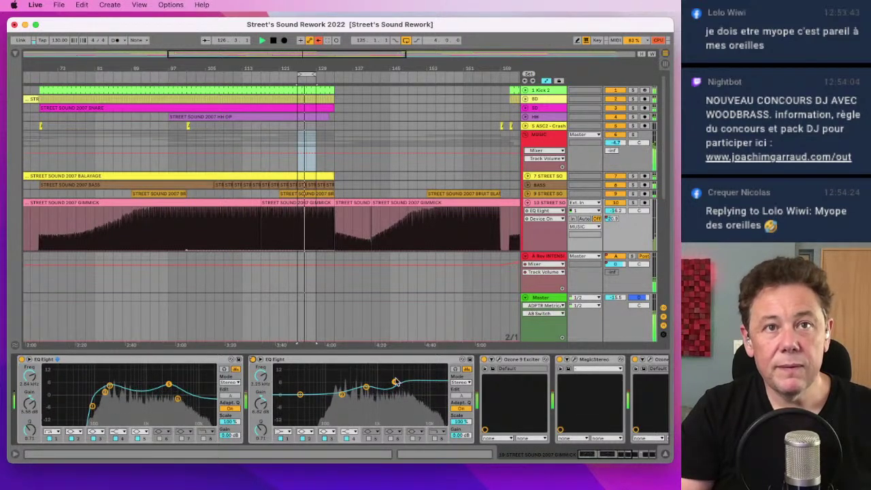
{"action": "left_click_drag", "start_coordinate": [396, 382], "coordinate": [394, 377]}
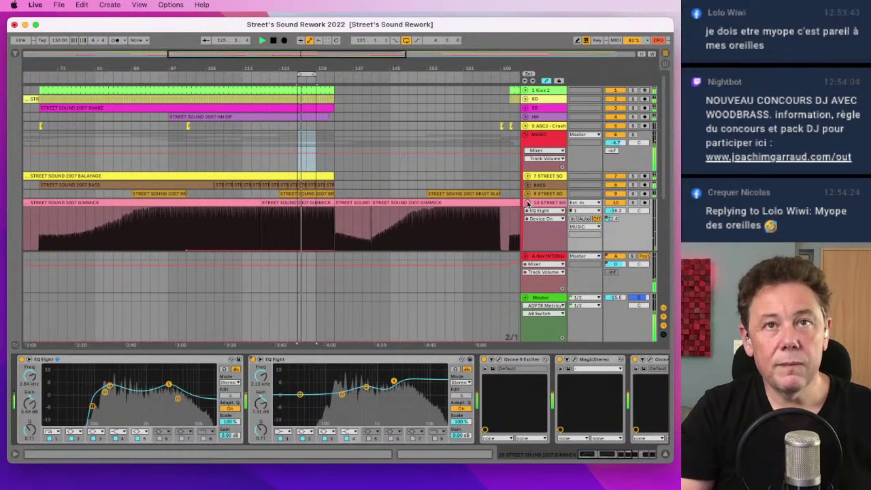
{"action": "left_click", "coordinate": [527, 203]}
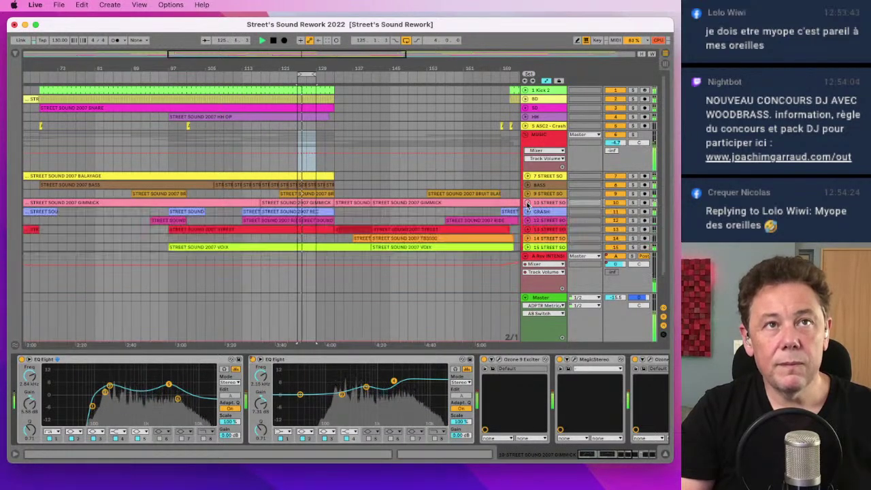
Step: Move the playback loop to start at bar 113 and listen to the full mix there
{"action": "left_click", "coordinate": [212, 74]}
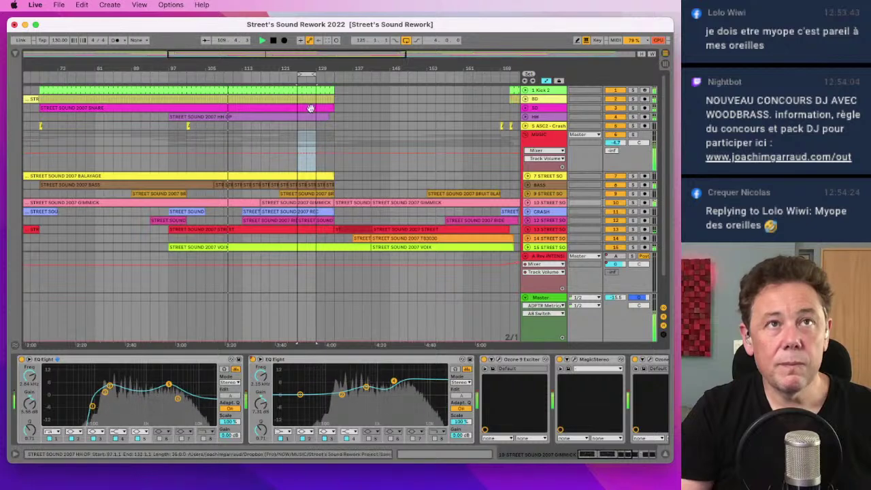
{"action": "left_click", "coordinate": [299, 75]}
{"action": "left_click", "coordinate": [245, 73]}
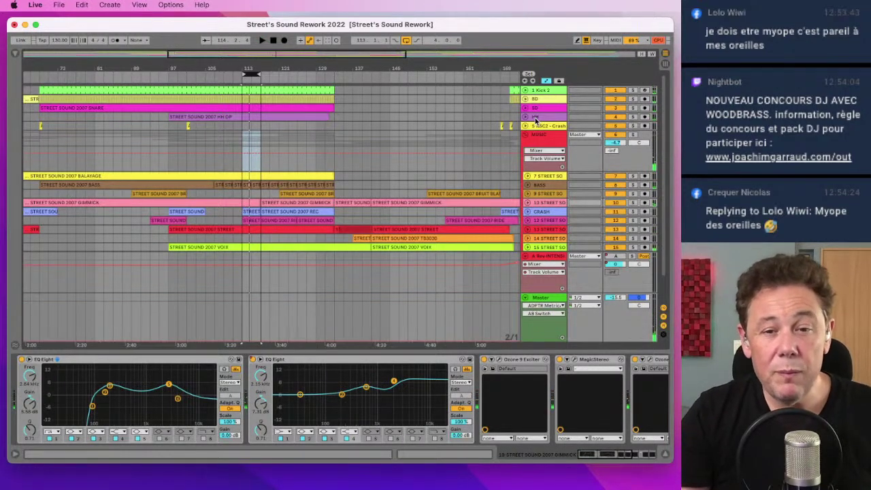
{"action": "key", "text": "space"}
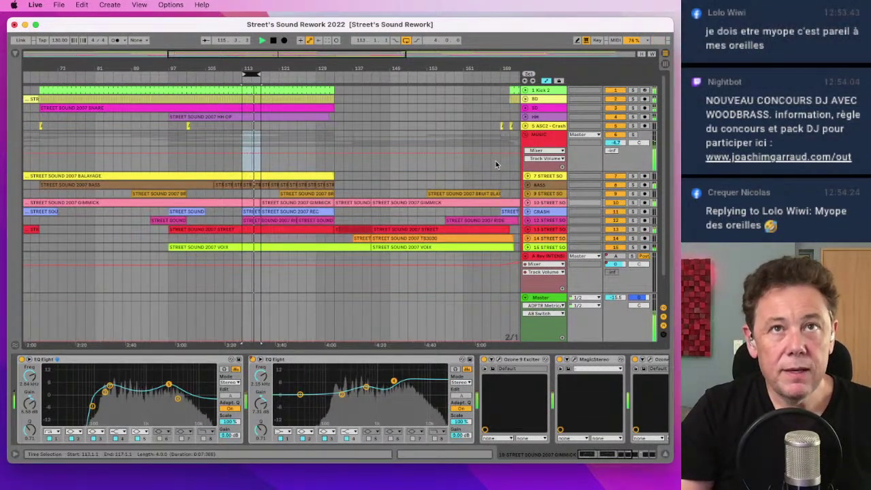
{"action": "key", "text": "space"}
{"action": "left_click", "coordinate": [284, 196]}
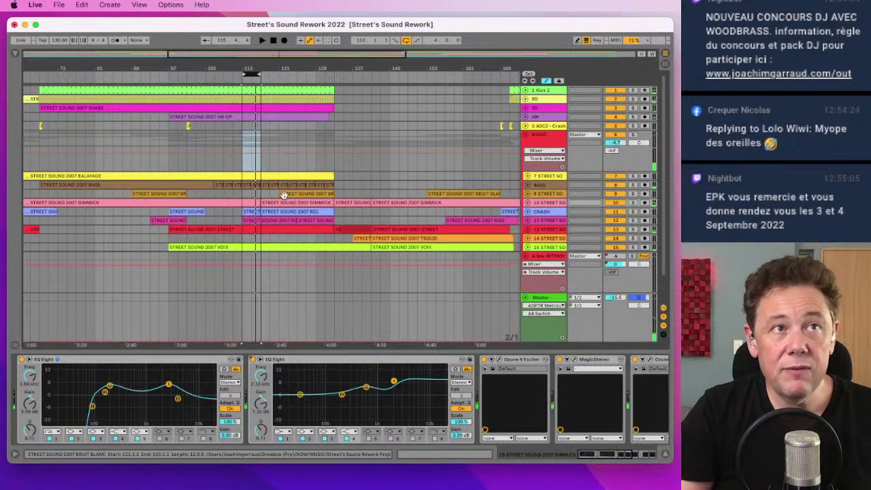
Step: Solo the BASS track, show its device chain and unfold the track
{"action": "left_click", "coordinate": [632, 185]}
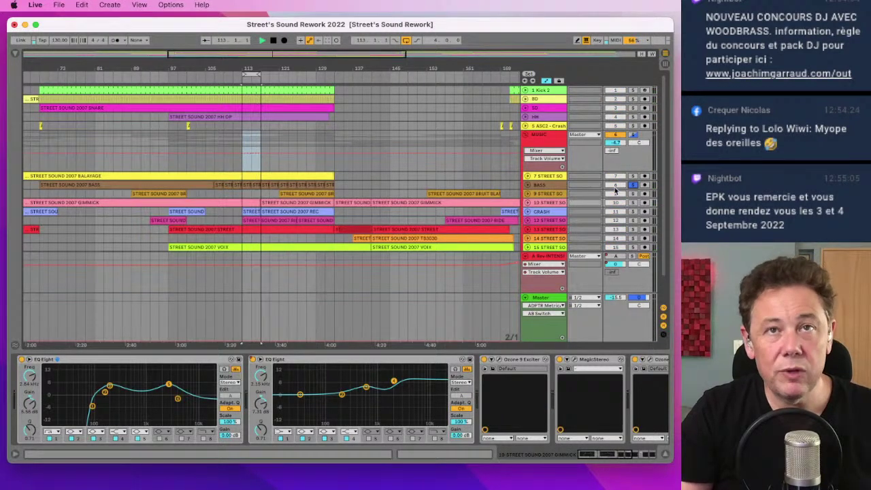
{"action": "left_click", "coordinate": [532, 186]}
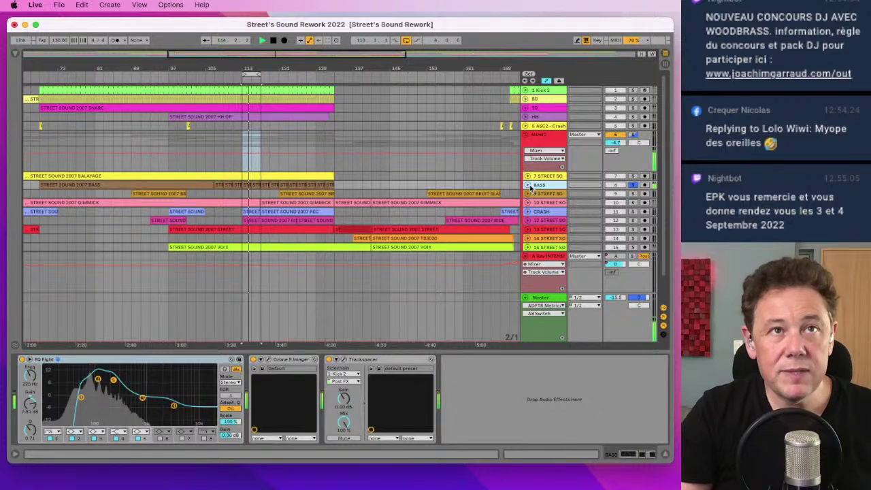
{"action": "left_click", "coordinate": [528, 185]}
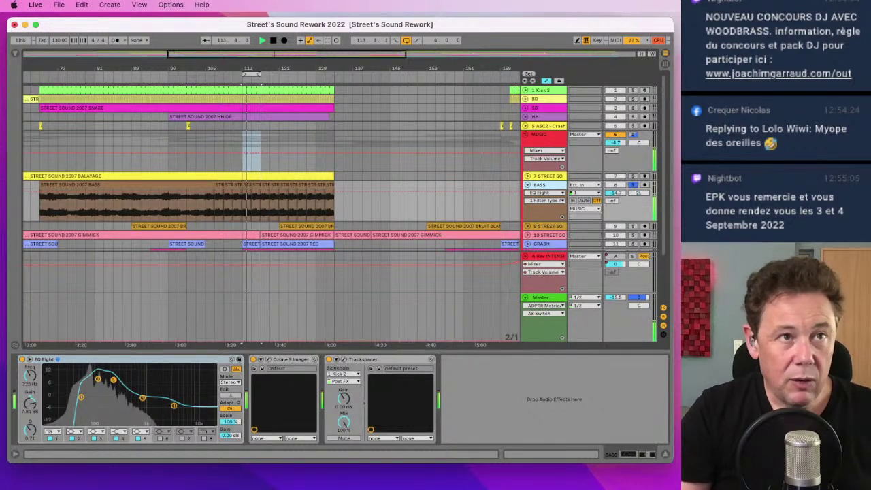
Step: Find Vinyl Distortion among the Drive & Color audio effects and add it at the end of the BASS track's device chain
{"action": "left_click", "coordinate": [15, 53]}
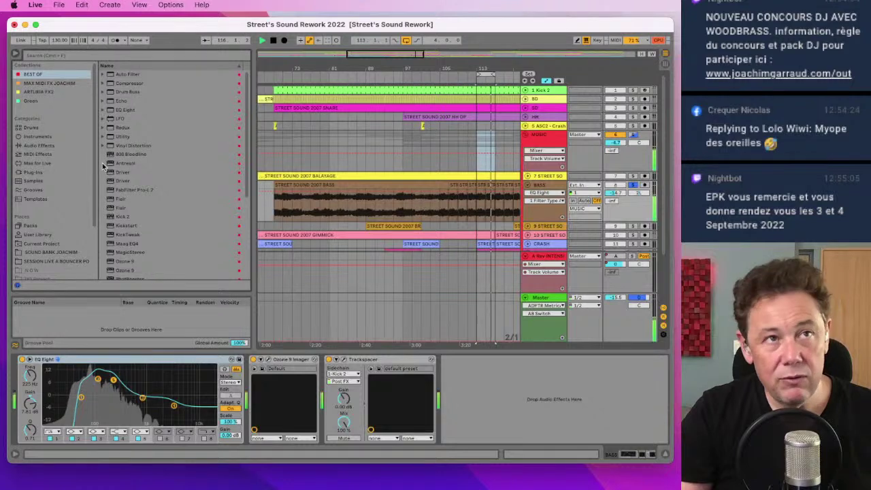
{"action": "left_click", "coordinate": [37, 173]}
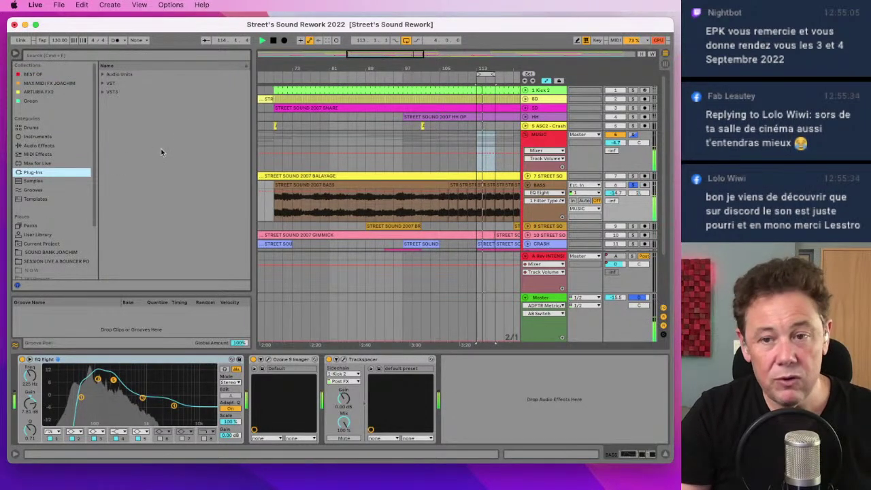
{"action": "left_click", "coordinate": [103, 92]}
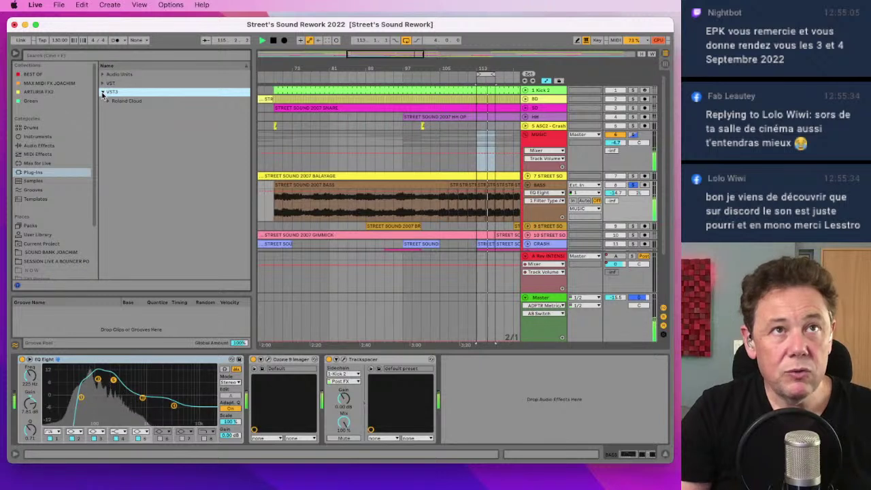
{"action": "left_click", "coordinate": [103, 92]}
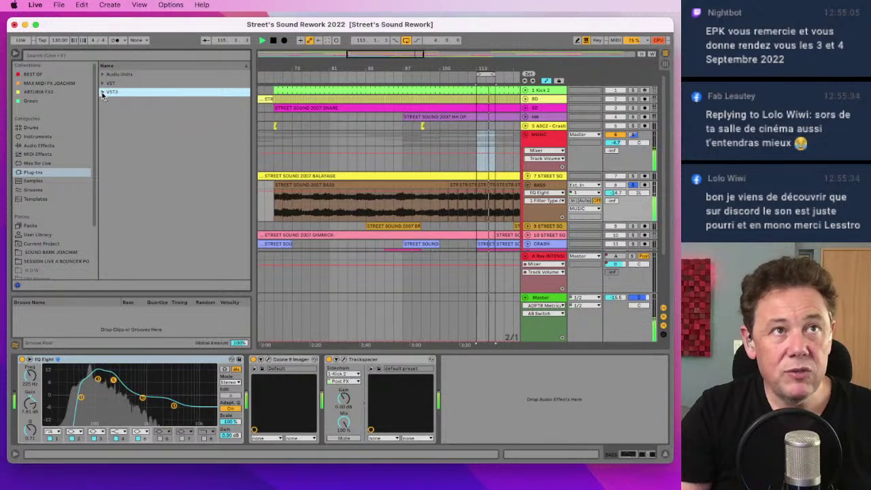
{"action": "left_click", "coordinate": [36, 146]}
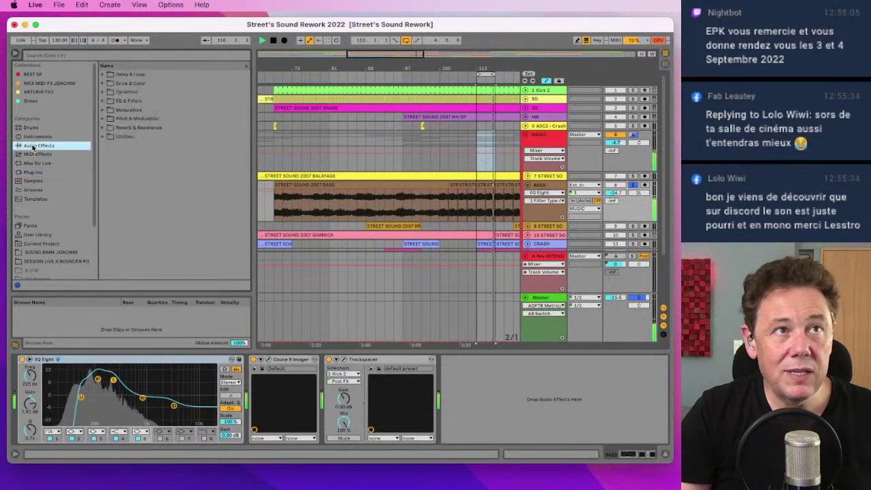
{"action": "left_click", "coordinate": [103, 83]}
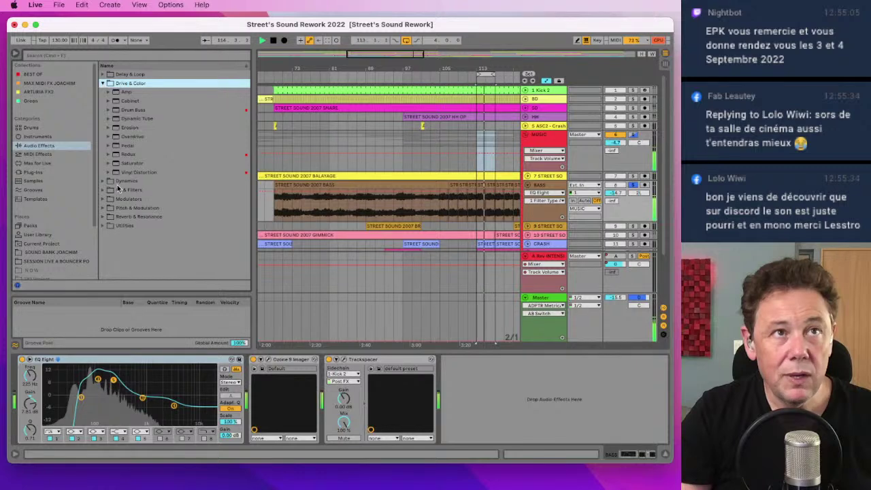
{"action": "left_click_drag", "start_coordinate": [119, 172], "coordinate": [481, 388]}
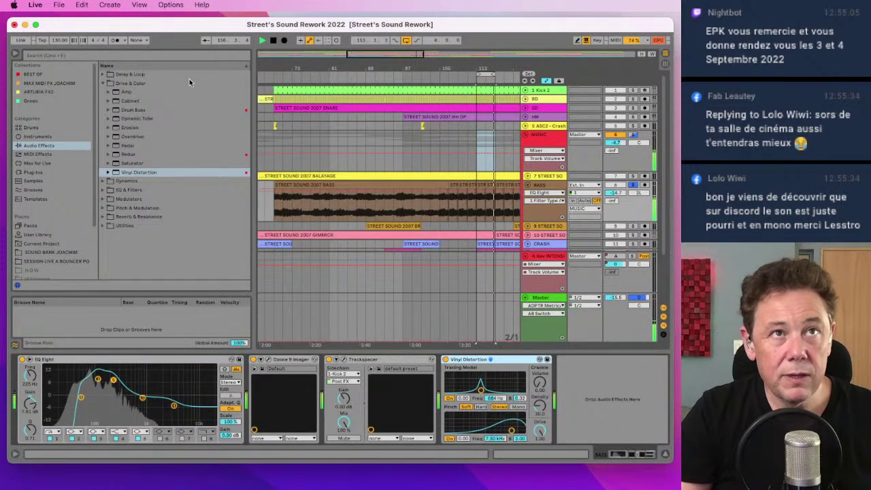
Step: Narrow the browser and raise the Pinch drive of the BASS track's Vinyl Distortion to 1.00
{"action": "left_click_drag", "start_coordinate": [252, 103], "coordinate": [5, 102]}
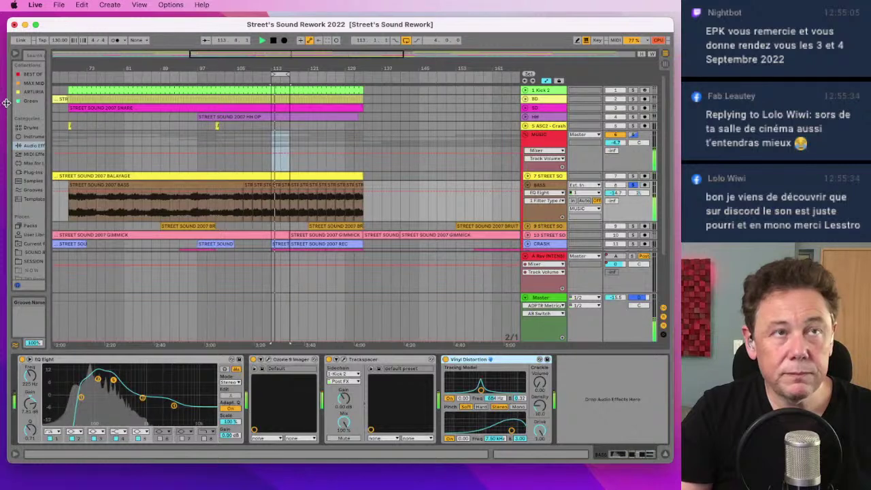
{"action": "left_click", "coordinate": [512, 431]}
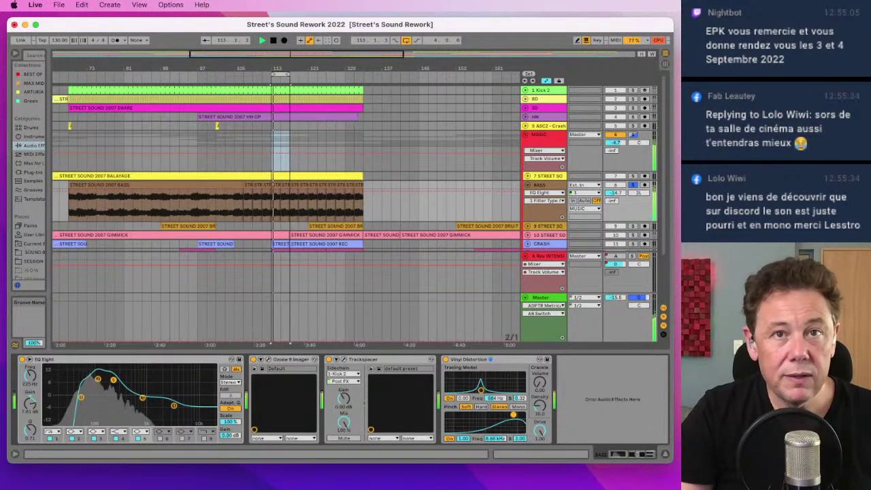
Step: Compare the bass with Vinyl Distortion bypassed and active, and set its Pinch point to 0.71 at 6.05 kHz with Drive at 0.44
{"action": "left_click", "coordinate": [446, 359]}
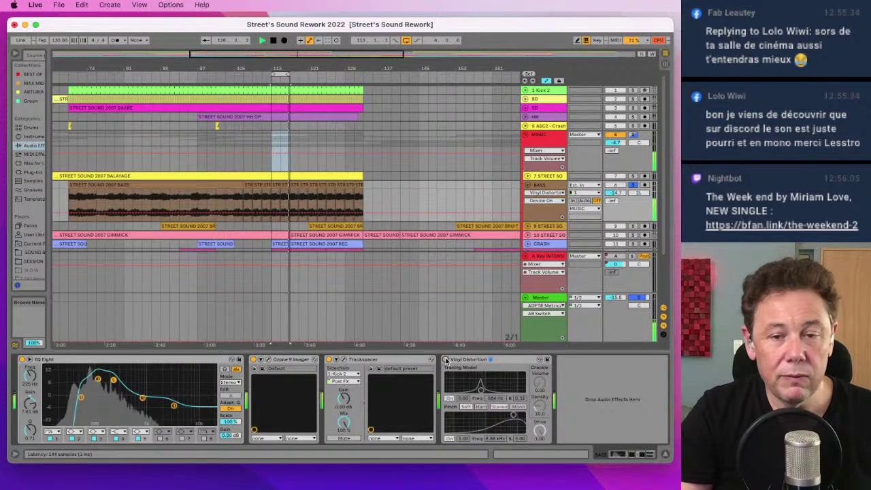
{"action": "left_click", "coordinate": [445, 360]}
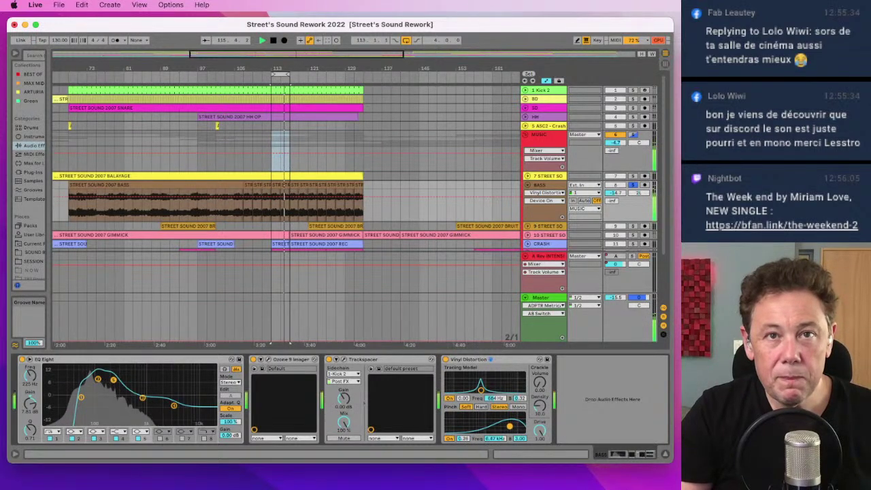
{"action": "left_click_drag", "start_coordinate": [509, 426], "coordinate": [539, 450]}
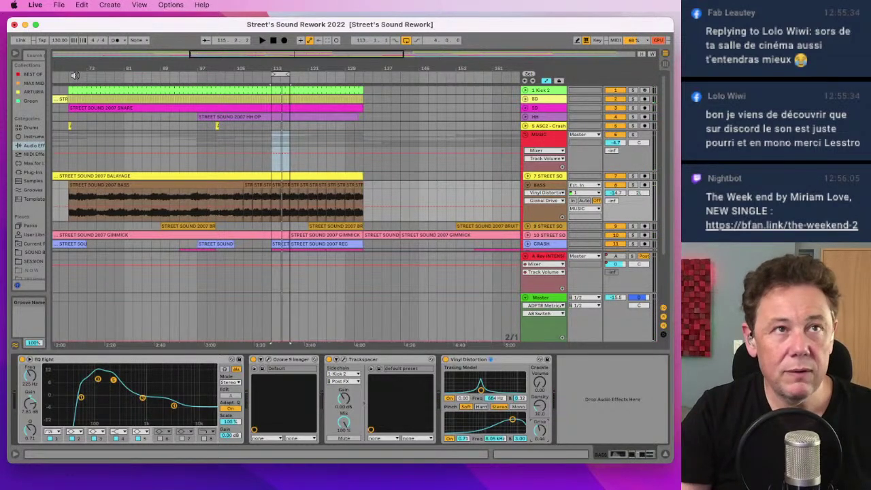
Step: Play the arrangement from around bar 71 and move the loop to start at bar 73
{"action": "left_click", "coordinate": [75, 75]}
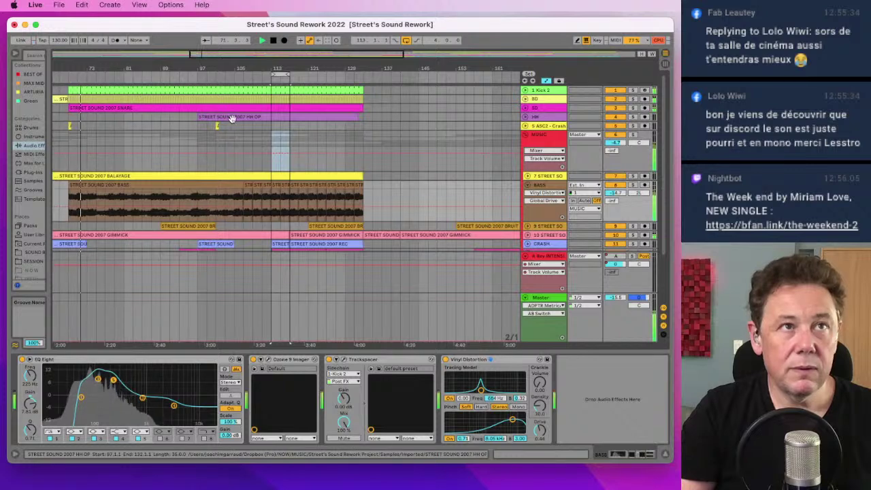
{"action": "scroll", "coordinate": [229, 117], "scroll_direction": "left", "scroll_amount": 1}
{"action": "left_click_drag", "start_coordinate": [280, 73], "coordinate": [98, 73]}
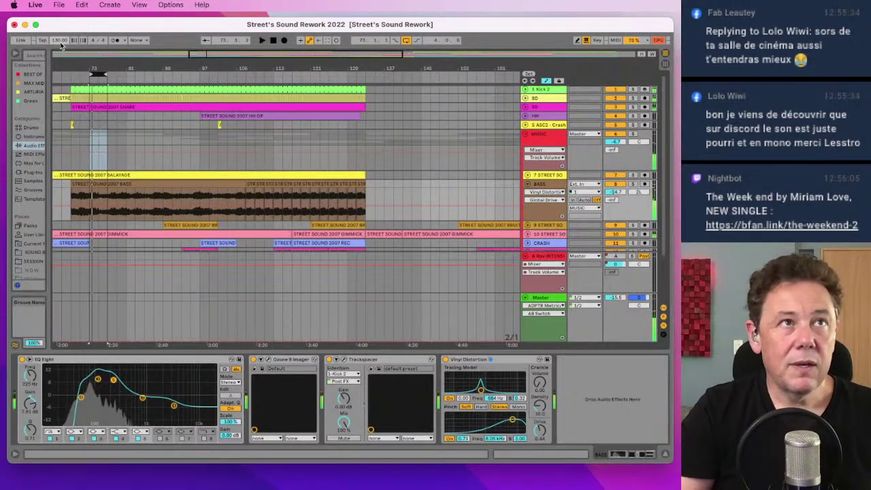
Step: Set the audio buffer size to 2048 samples in the preferences
{"action": "left_click", "coordinate": [35, 6]}
{"action": "left_click", "coordinate": [50, 38]}
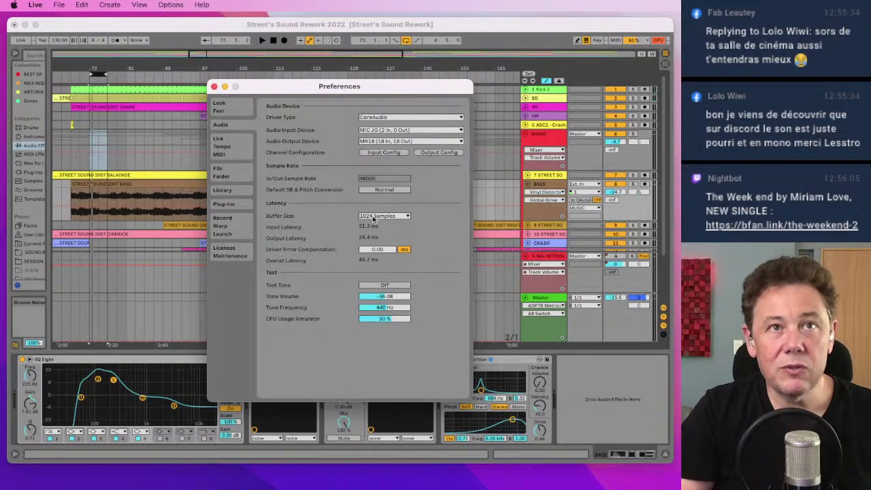
{"action": "left_click", "coordinate": [366, 217]}
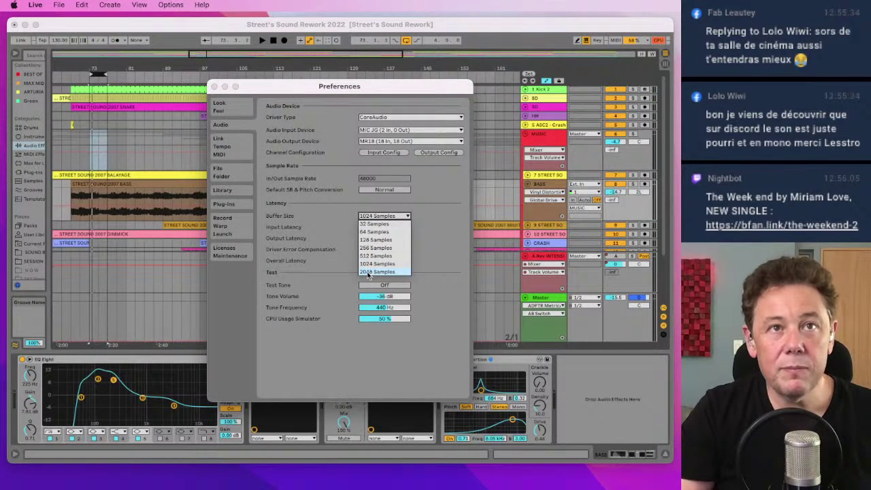
{"action": "left_click", "coordinate": [368, 272]}
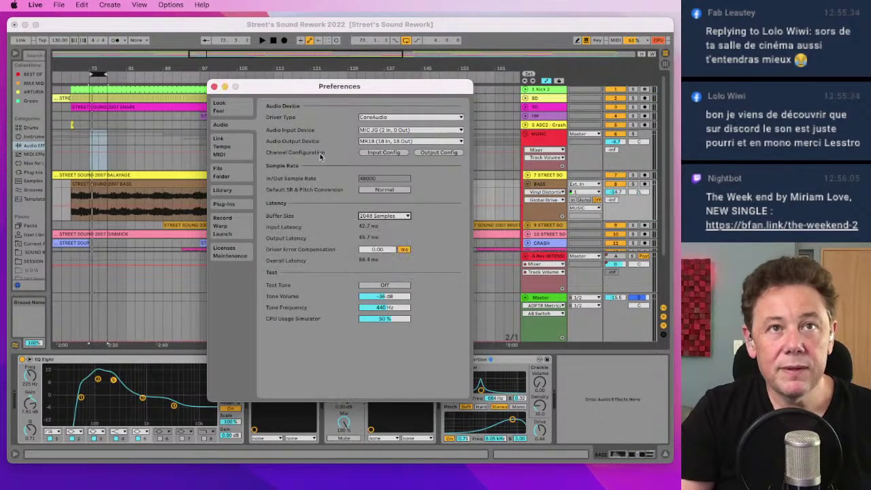
{"action": "left_click", "coordinate": [215, 87]}
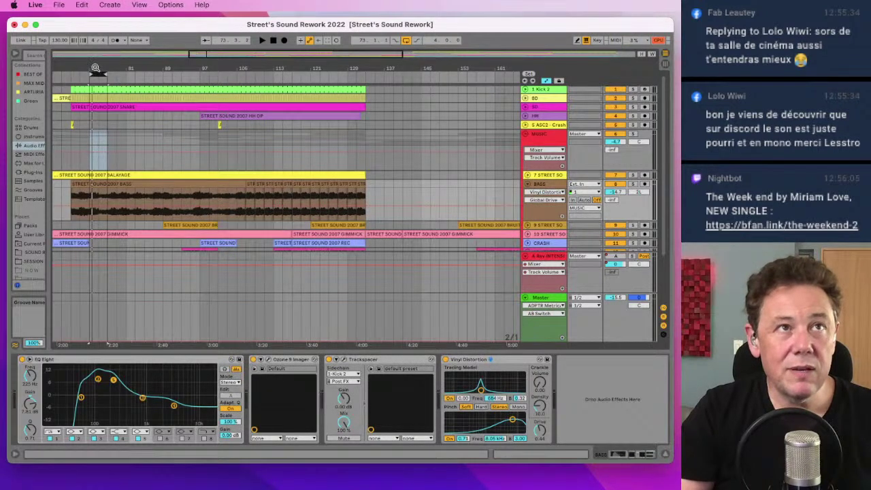
Step: Move the four-bar loop to bars 69 to 73, play it, and toggle the bass track's solo to check it
{"action": "left_click_drag", "start_coordinate": [95, 68], "coordinate": [165, 73]}
{"action": "key", "text": "space"}
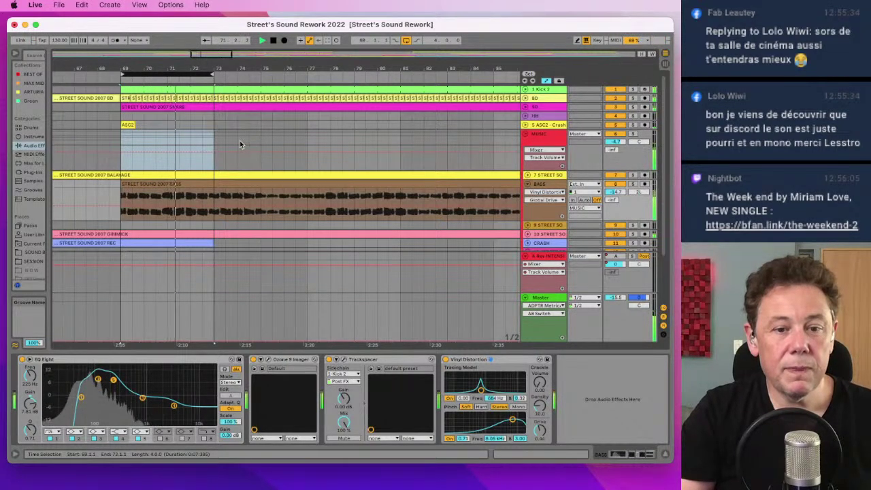
{"action": "left_click", "coordinate": [633, 183]}
{"action": "left_click", "coordinate": [634, 183]}
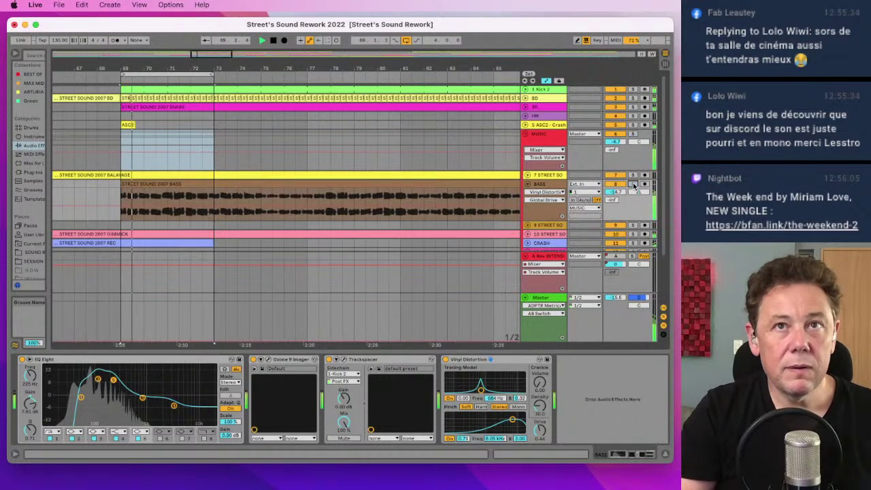
Step: Compare the bass with Vinyl Distortion off and on, and lower the bass track volume to -15.5 dB
{"action": "left_click", "coordinate": [446, 360]}
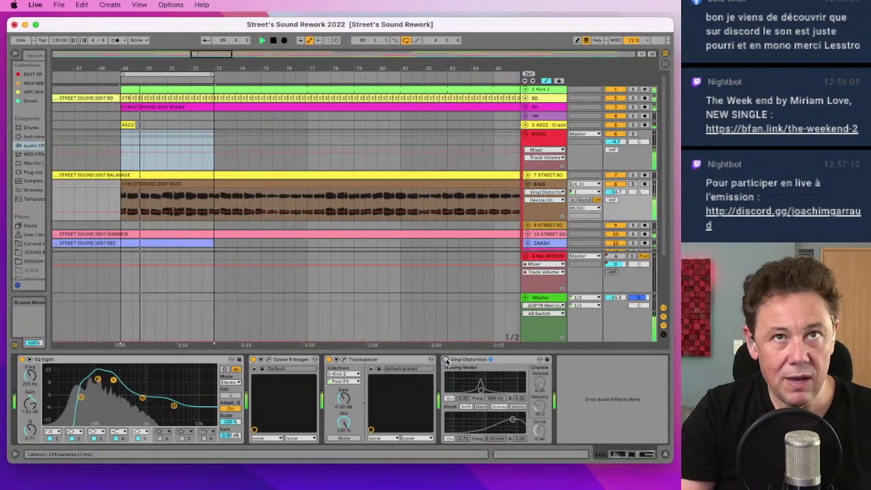
{"action": "left_click", "coordinate": [446, 360]}
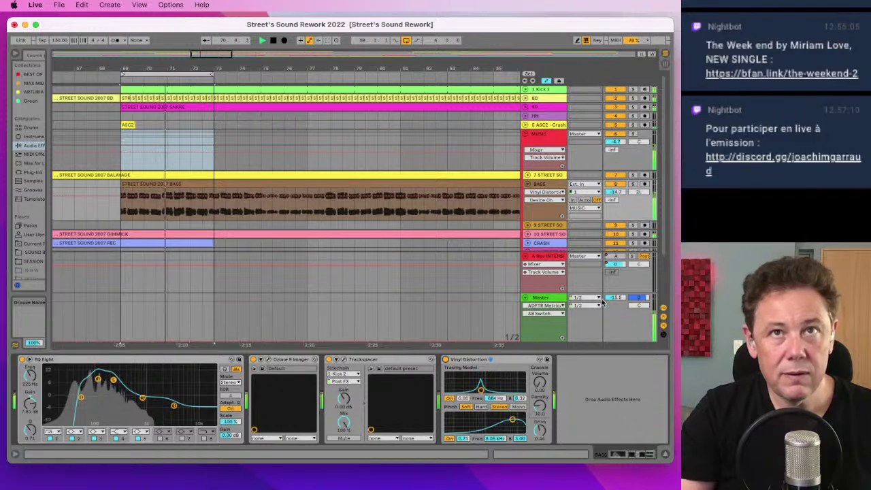
{"action": "left_click", "coordinate": [617, 193]}
{"action": "left_click_drag", "start_coordinate": [617, 194], "coordinate": [617, 199]}
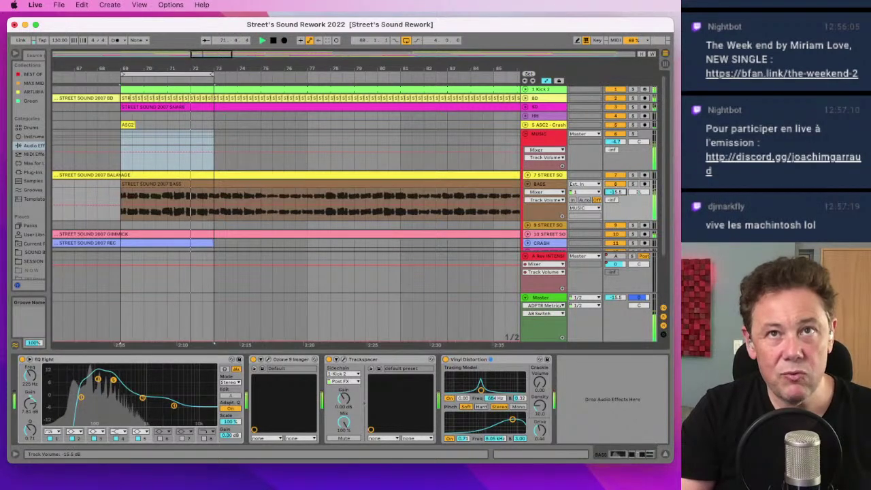
Step: Extend the loop from bar 69 to bar 97, play it, and set the bass track volume to -15.6 dB
{"action": "scroll", "coordinate": [250, 81], "scroll_direction": "down", "scroll_amount": 5}
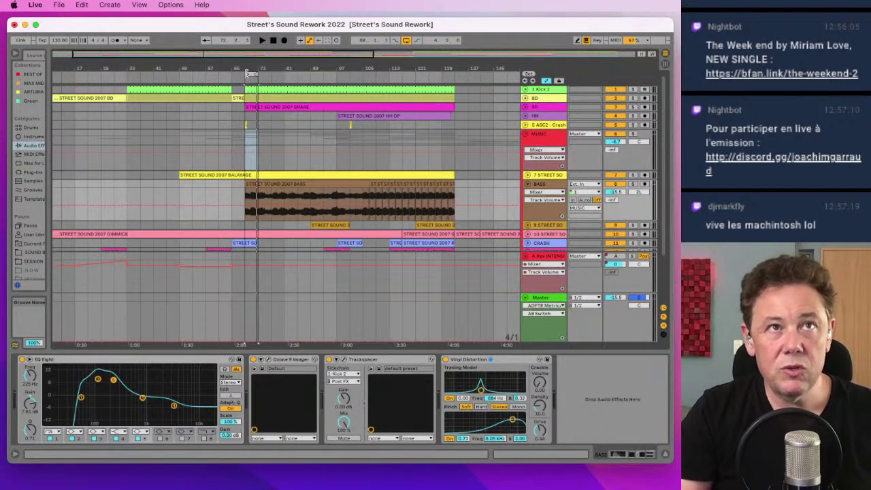
{"action": "left_click_drag", "start_coordinate": [265, 73], "coordinate": [328, 75]}
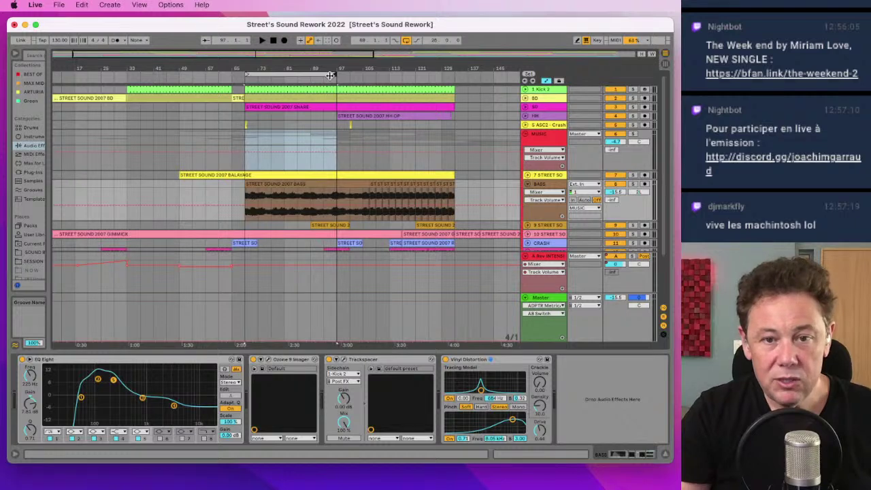
{"action": "key", "text": "space"}
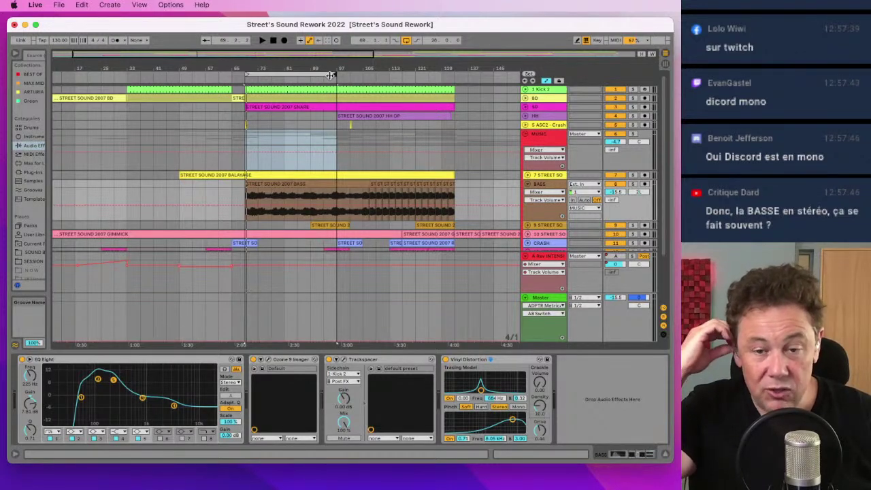
{"action": "key", "text": "space"}
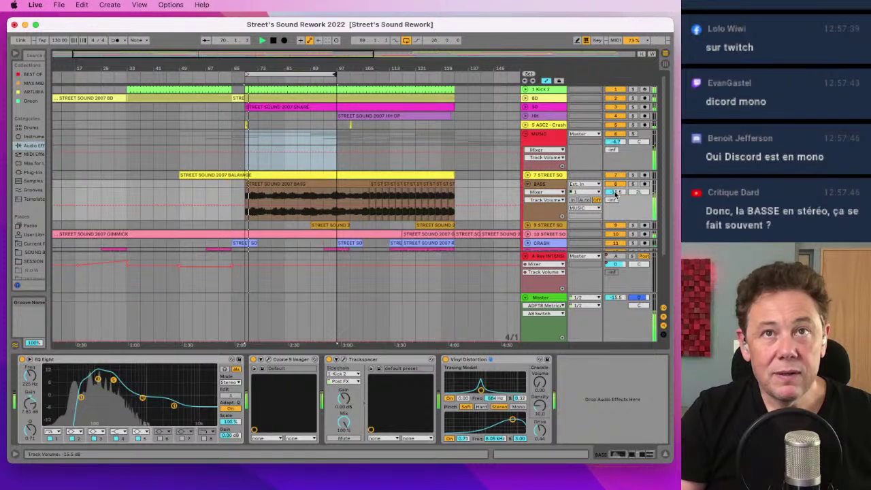
{"action": "left_click_drag", "start_coordinate": [616, 192], "coordinate": [616, 192]}
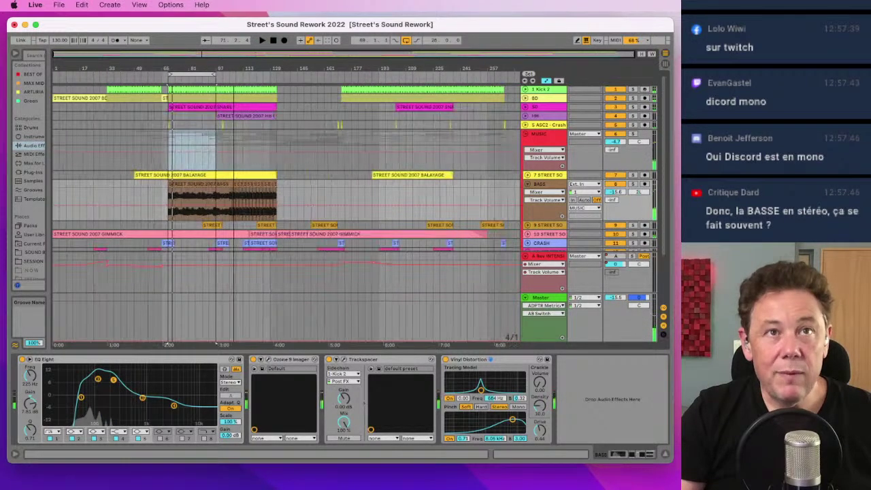
Step: Play from around bar 120 and move the loop to bars 125 to 133
{"action": "left_click", "coordinate": [258, 77]}
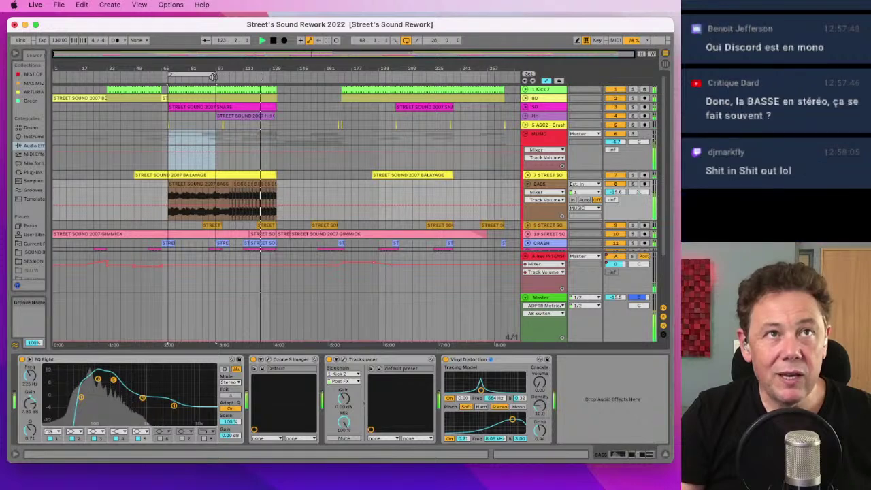
{"action": "left_click_drag", "start_coordinate": [200, 72], "coordinate": [264, 73]}
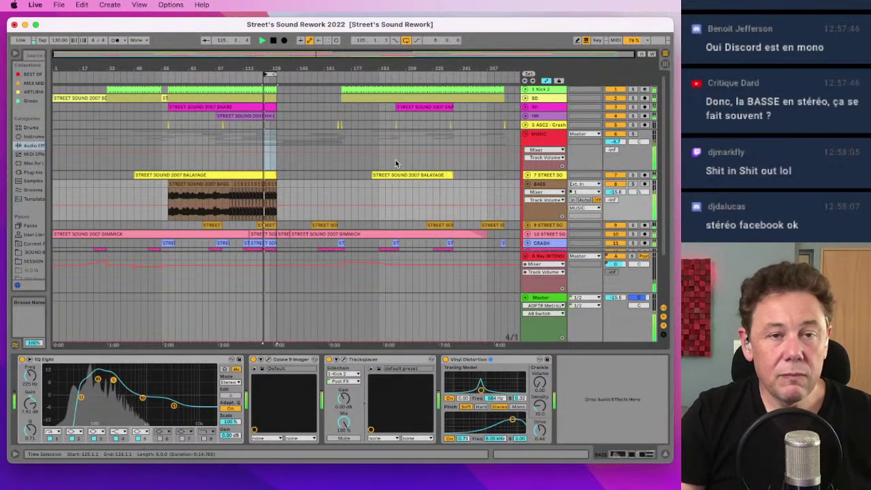
Step: Open the ADPTR MetricAB plug-in on the Master track and play the Acid Rave [Extended Mix] reference
{"action": "left_click", "coordinate": [538, 299]}
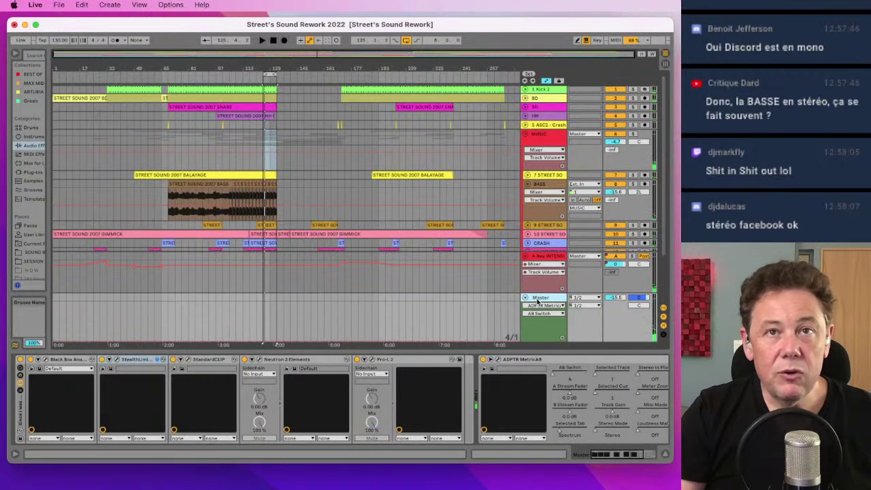
{"action": "left_click", "coordinate": [499, 361]}
{"action": "left_click_drag", "start_coordinate": [605, 19], "coordinate": [221, 69]}
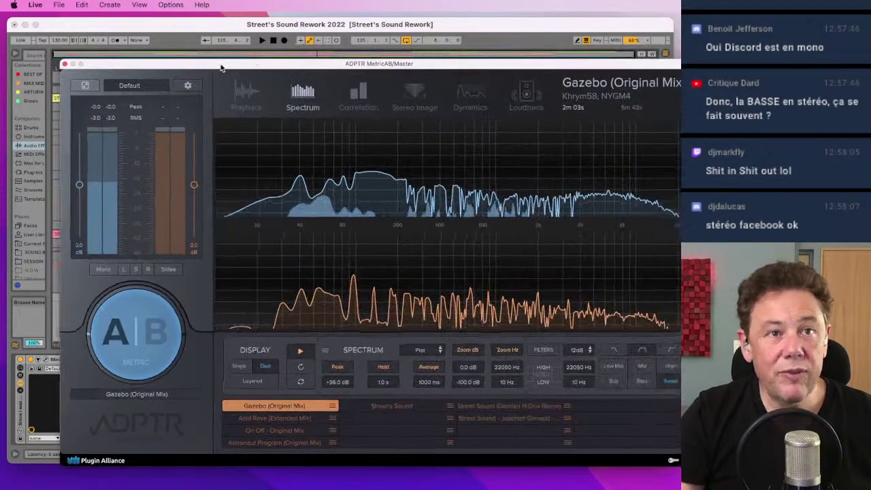
{"action": "key", "text": "space"}
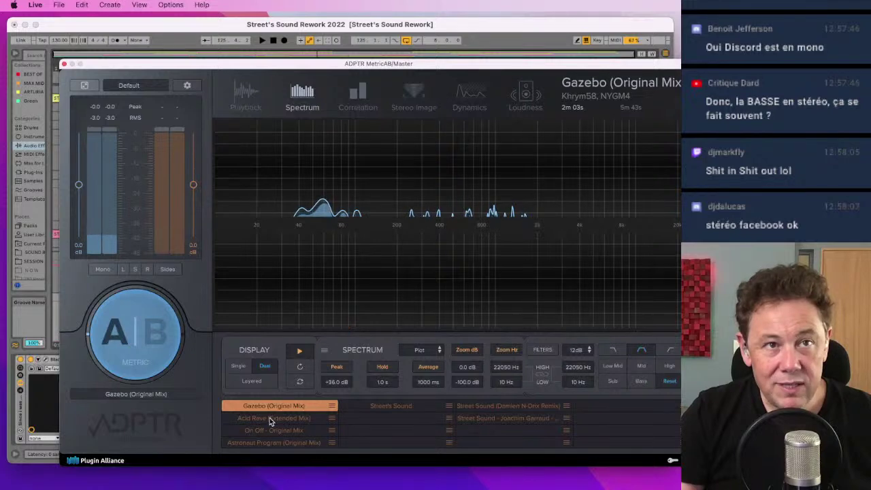
{"action": "left_click", "coordinate": [269, 417]}
{"action": "key", "text": "space"}
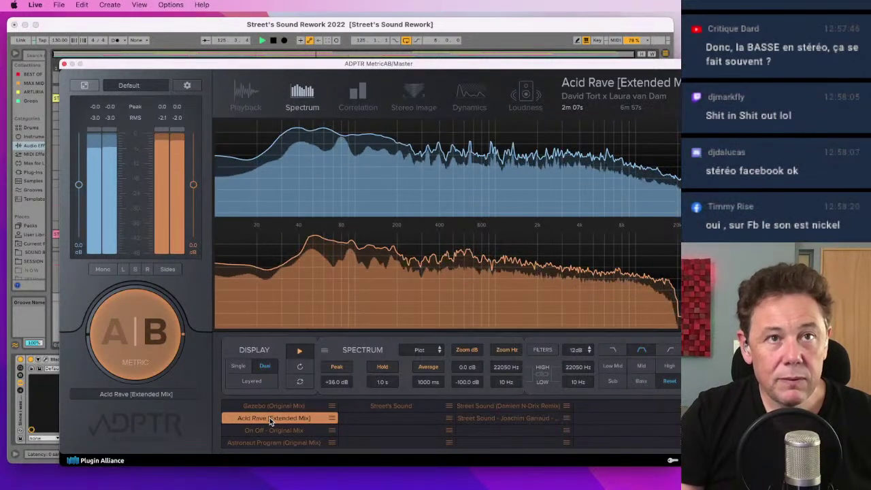
Step: Audition several later sections of the Acid Rave reference in its waveform view and return to the loop around 2m 04s
{"action": "left_click", "coordinate": [246, 95]}
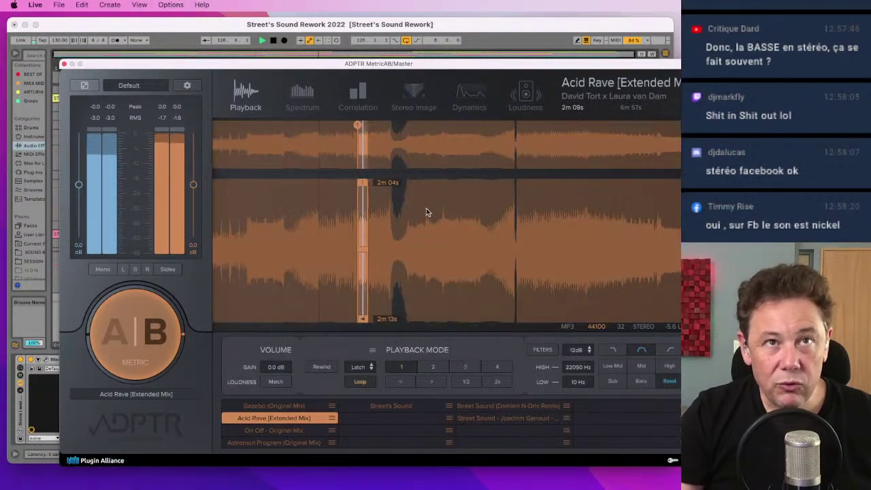
{"action": "left_click", "coordinate": [437, 198]}
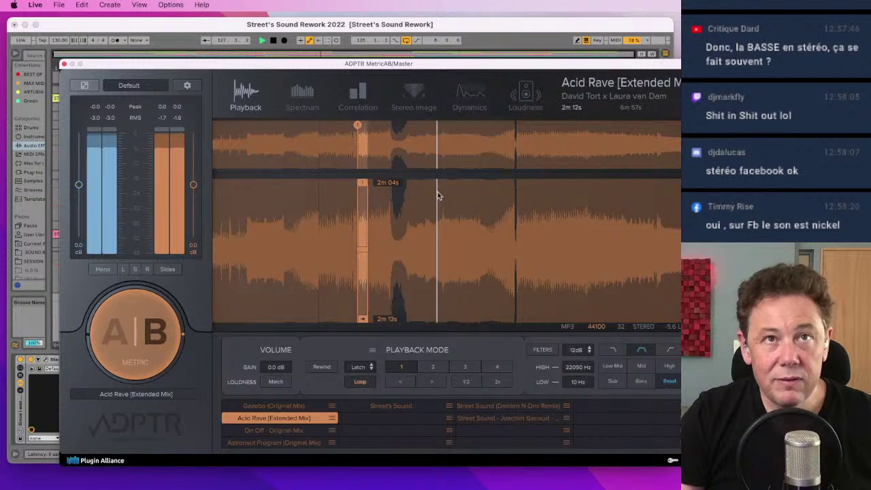
{"action": "left_click", "coordinate": [491, 142]}
{"action": "left_click", "coordinate": [532, 133]}
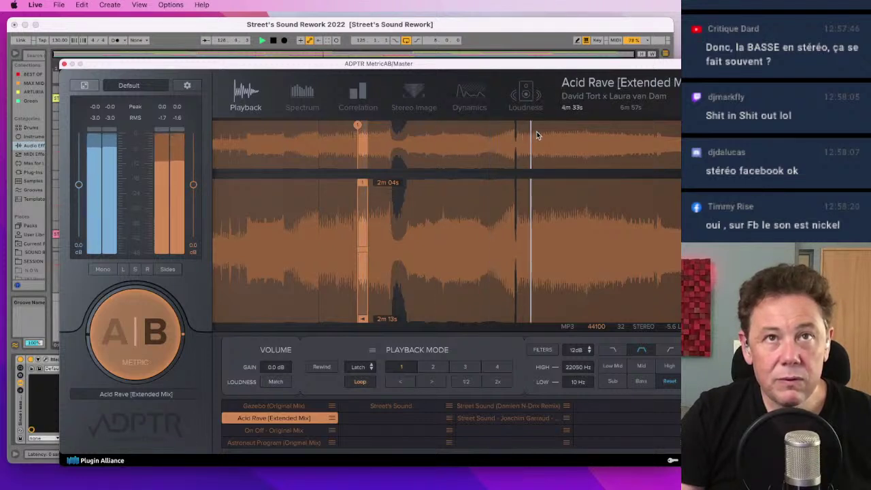
{"action": "left_click", "coordinate": [581, 129]}
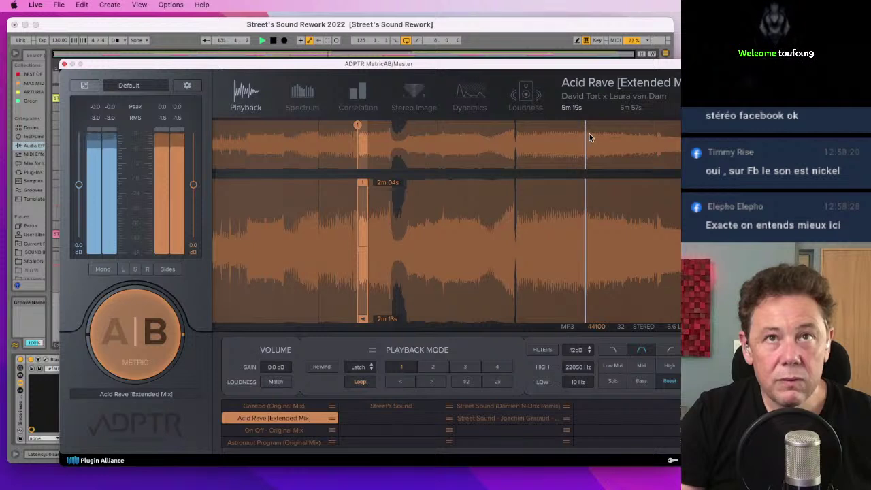
{"action": "left_click", "coordinate": [590, 132]}
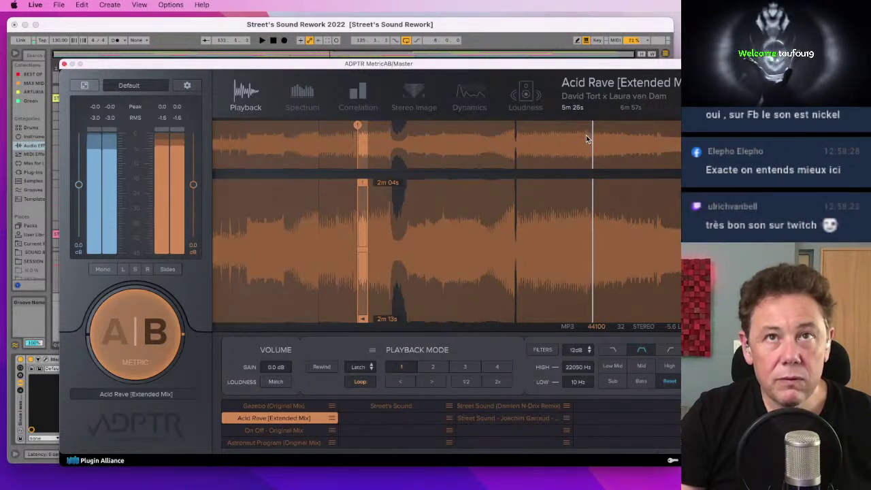
{"action": "left_click", "coordinate": [357, 129]}
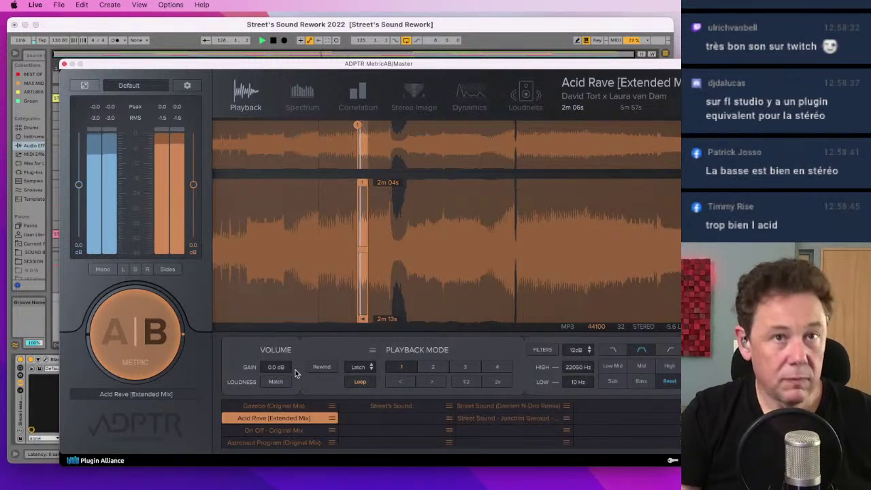
Step: Switch back and forth between the mix (A) and the Acid Rave reference (B) to compare them, and stop playback
{"action": "key", "text": "Tab"}
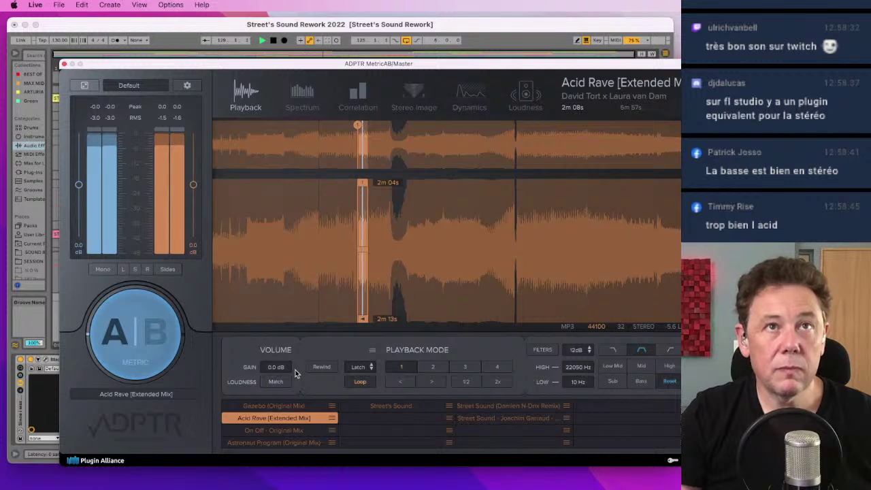
{"action": "key", "text": "Tab"}
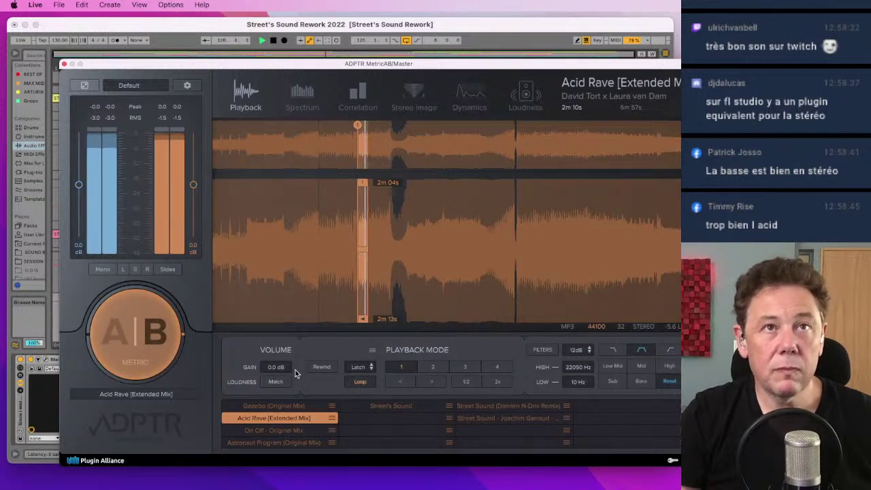
{"action": "key", "text": "Tab"}
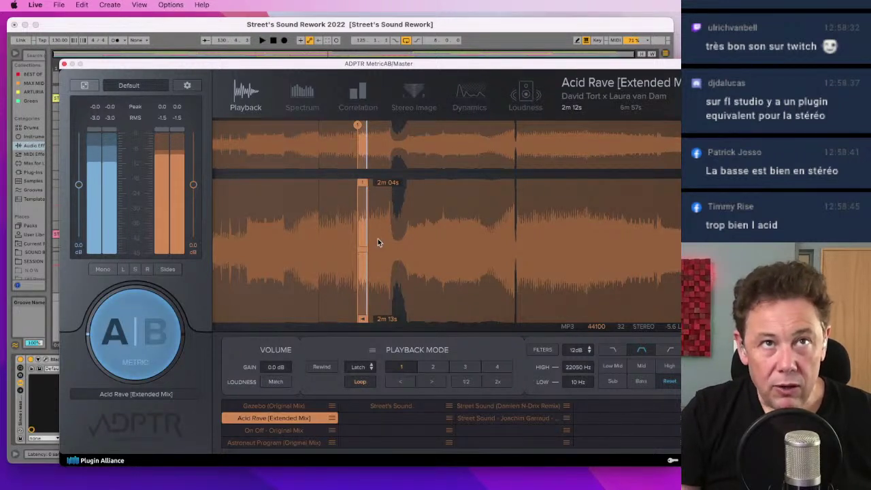
{"action": "key", "text": "space"}
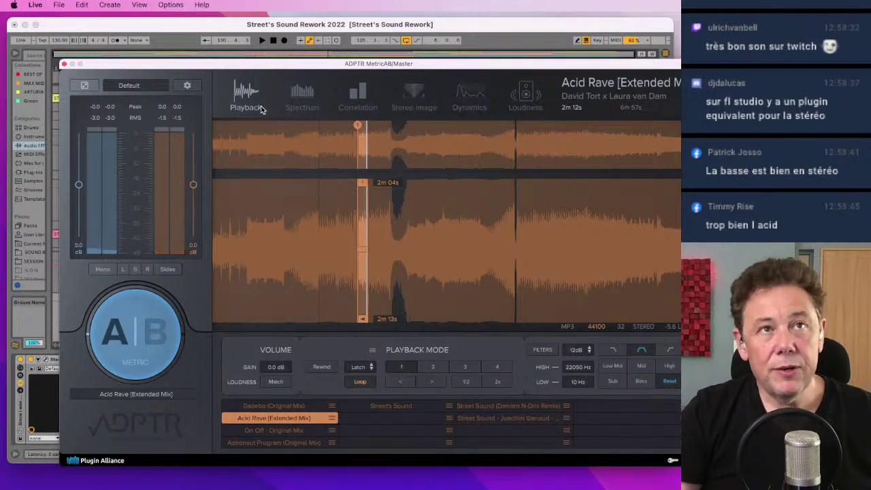
Step: Play the loop in MetricAB's Spectrum view and layer the mix and Acid Rave curves to compare their frequency content
{"action": "left_click", "coordinate": [298, 93]}
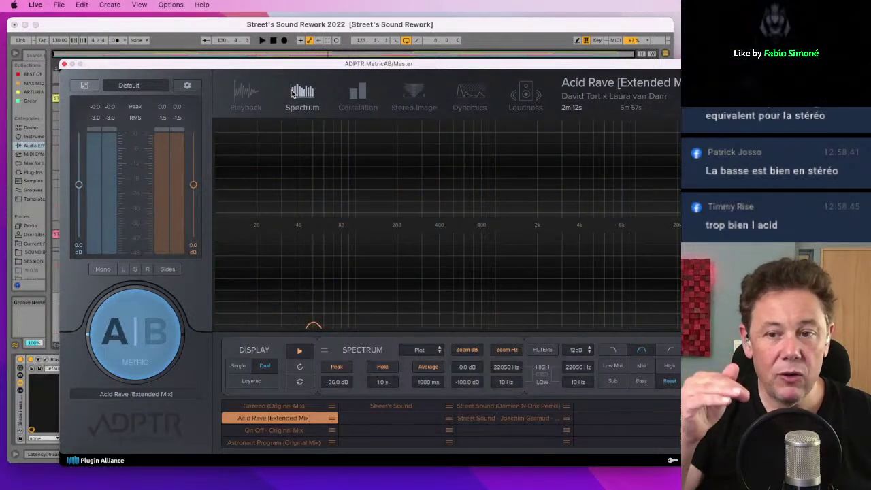
{"action": "key", "text": "space"}
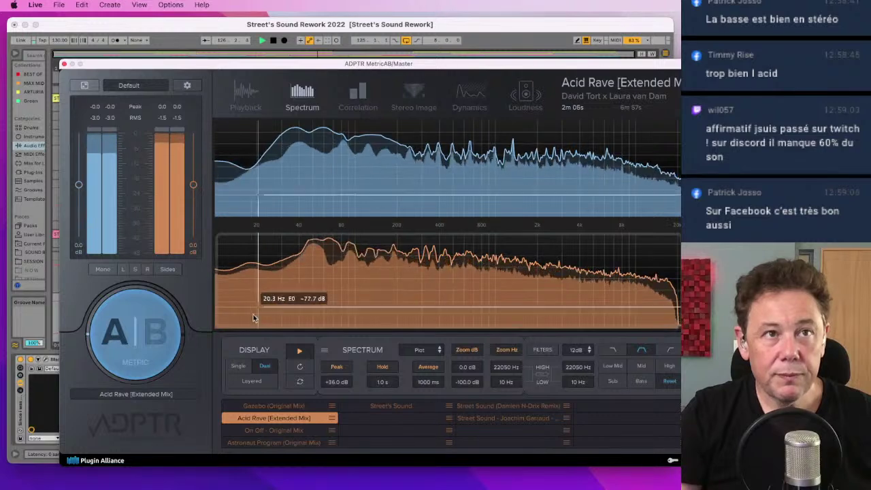
{"action": "left_click", "coordinate": [250, 382]}
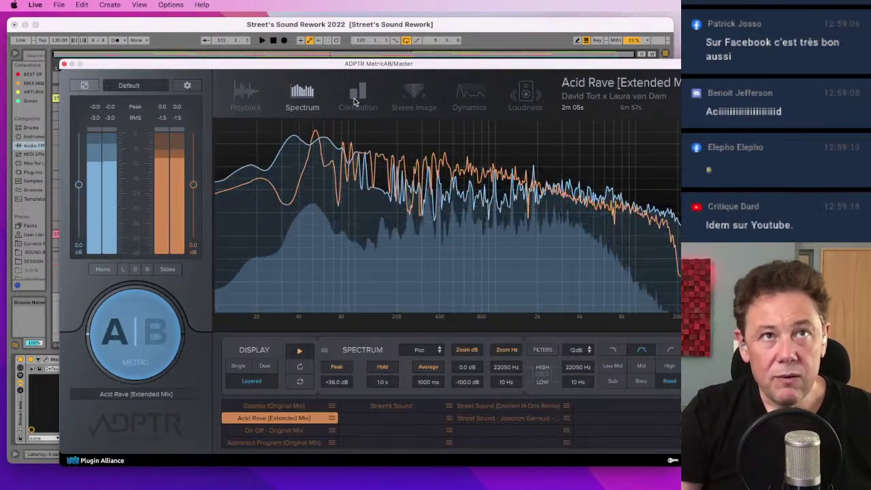
Step: Compare the phase correlation of the mix and the Acid Rave reference in the Dual display during playback, and stop
{"action": "left_click", "coordinate": [357, 98]}
{"action": "key", "text": "space"}
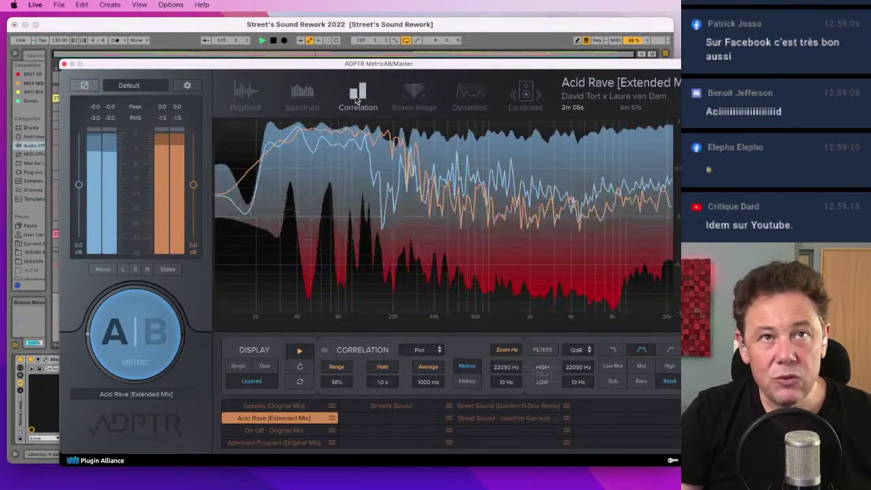
{"action": "left_click", "coordinate": [260, 366]}
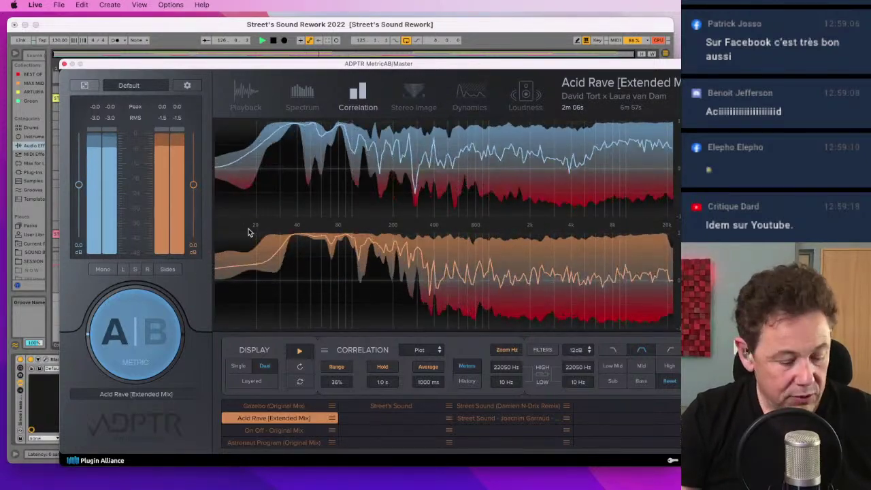
{"action": "key", "text": "space"}
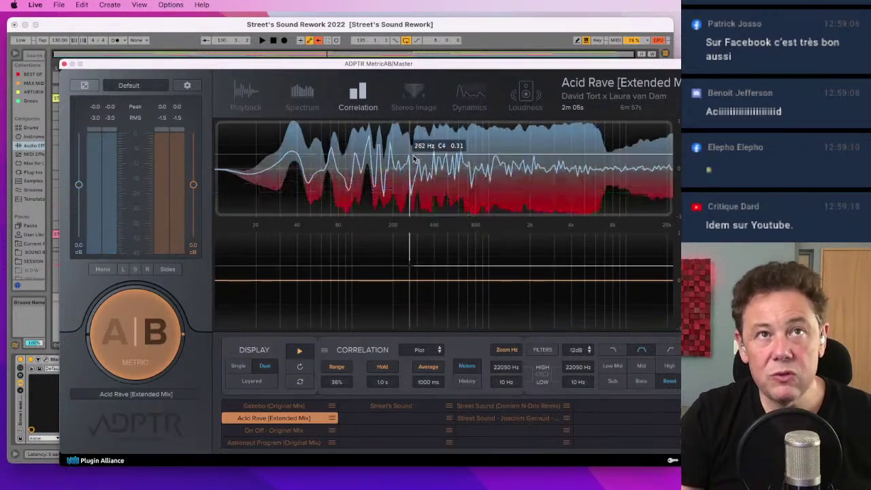
Step: Examine the low-frequency stereo image of the mix and the Acid Rave reference during playback, switching between A and B
{"action": "left_click", "coordinate": [413, 92]}
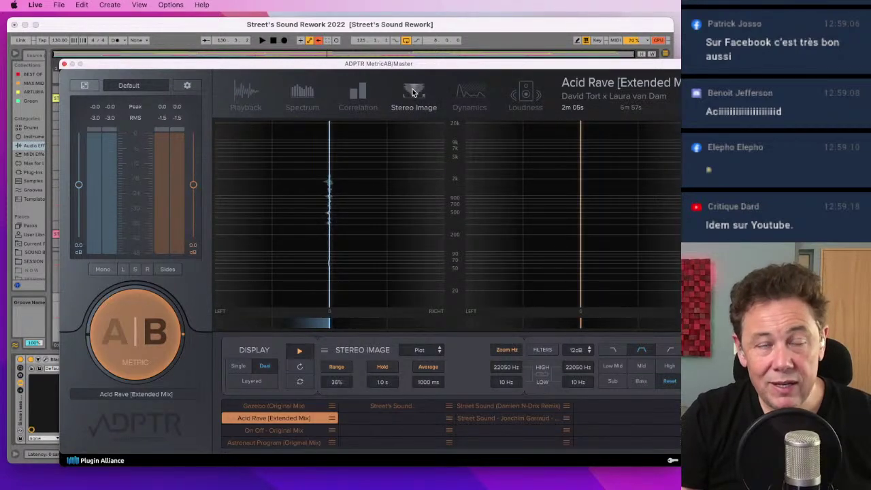
{"action": "key", "text": "space"}
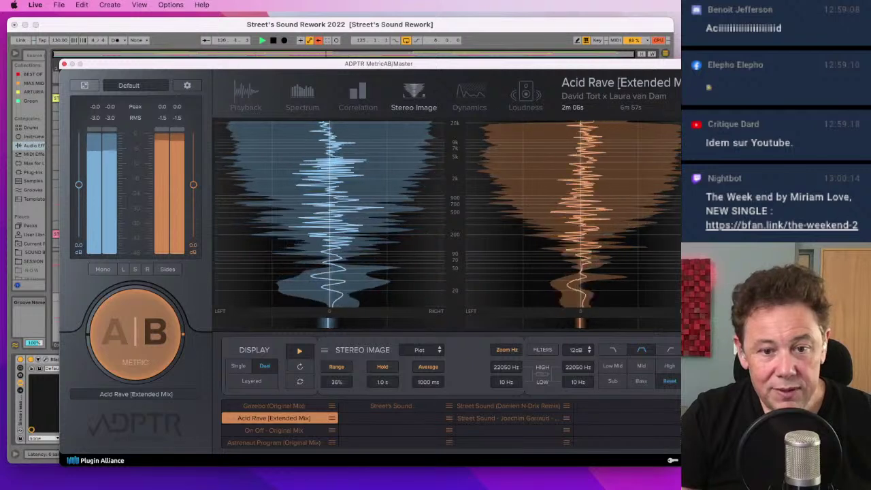
{"action": "key", "text": "super+alt+p"}
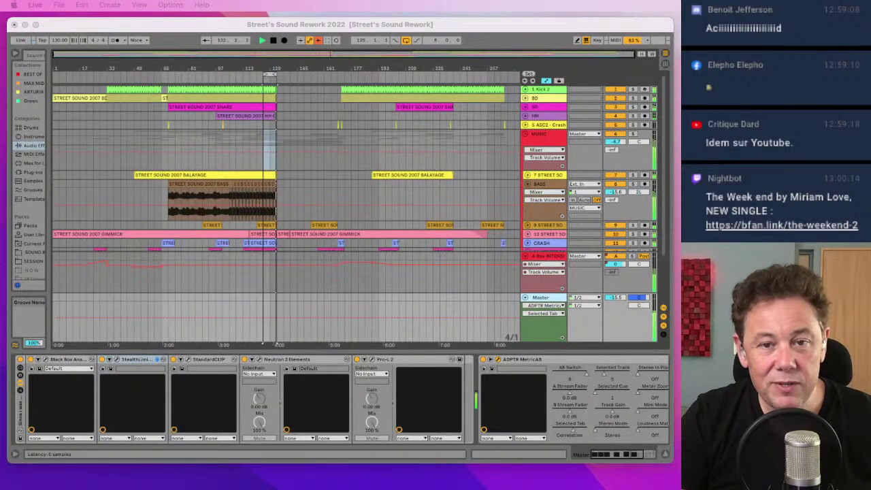
{"action": "key", "text": "super+alt+p"}
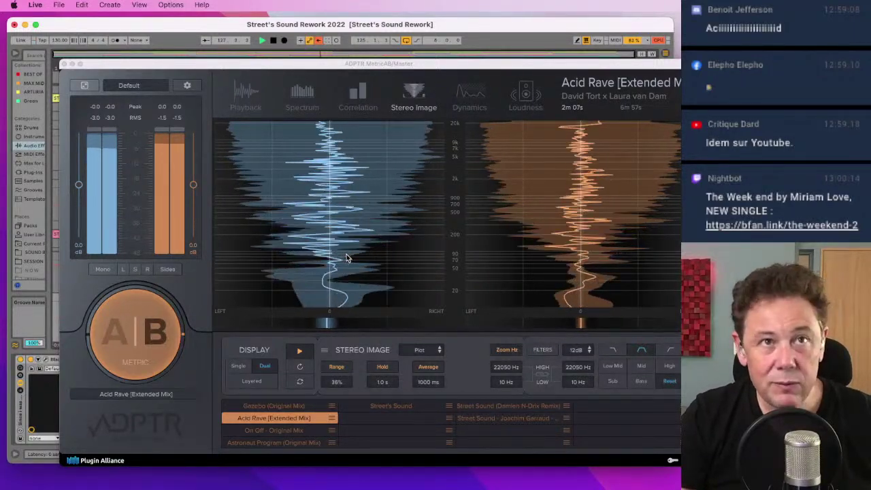
{"action": "key", "text": "a"}
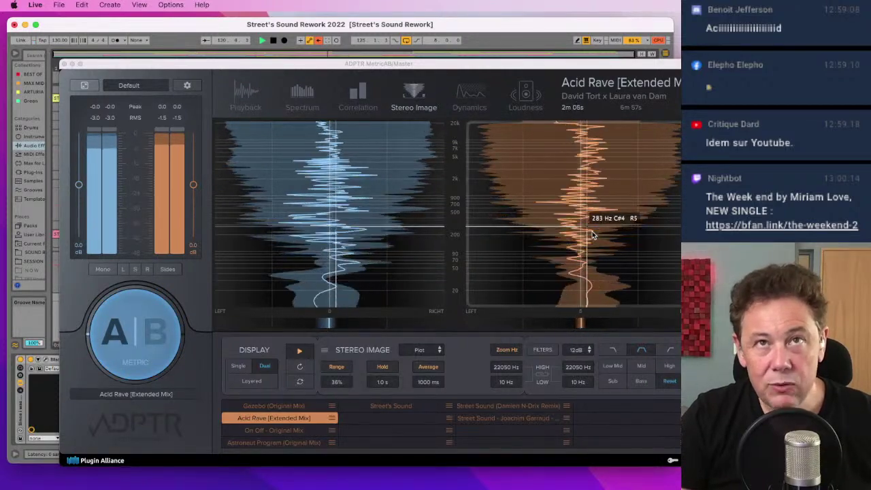
{"action": "key", "text": "b"}
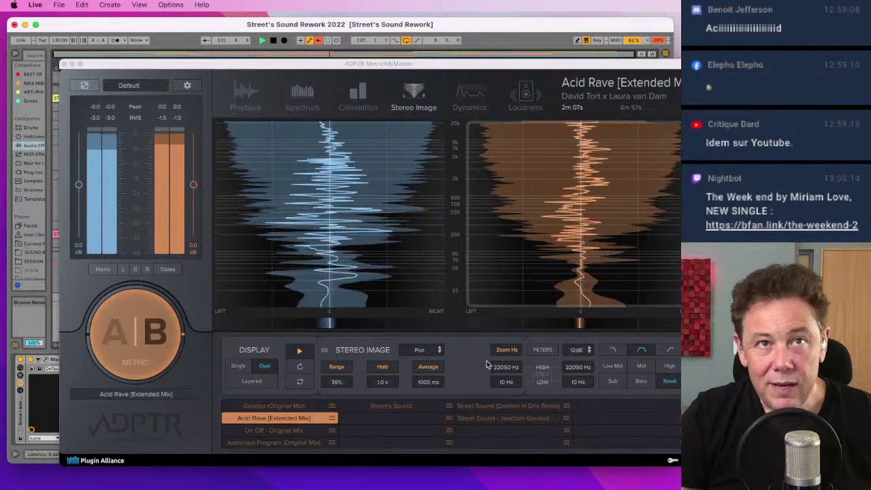
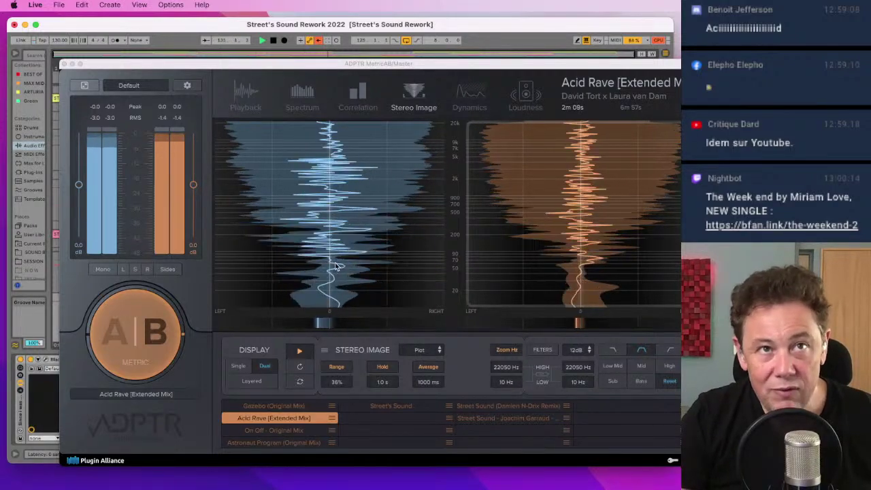
{"action": "left_click", "coordinate": [333, 268]}
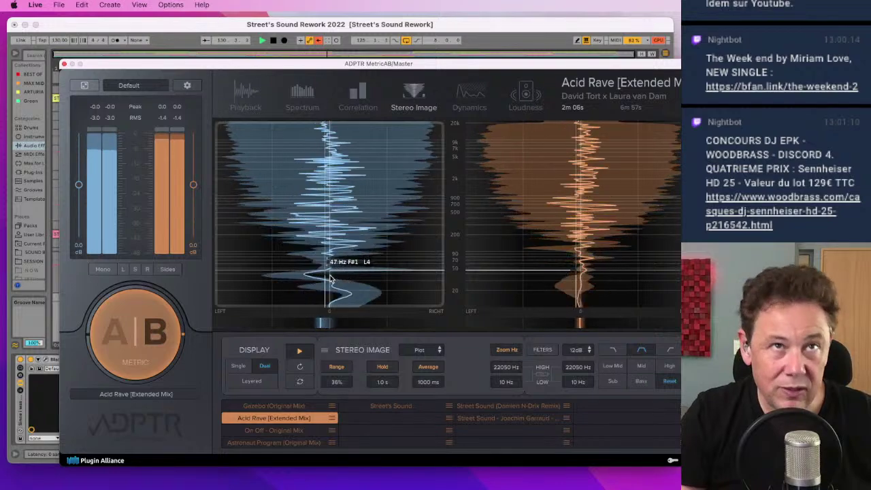
{"action": "left_click", "coordinate": [164, 334]}
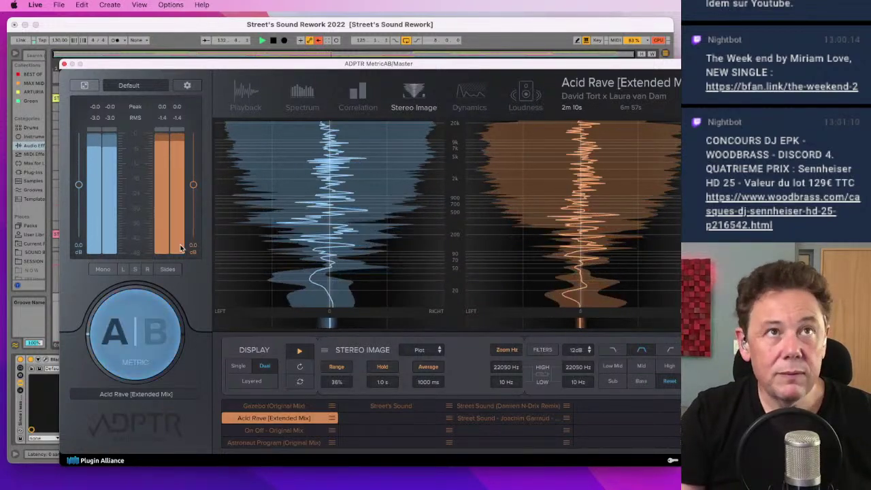
Step: Close MetricAB with the mix (A) active and solo the Kick 2 and BD tracks
{"action": "left_click", "coordinate": [65, 65]}
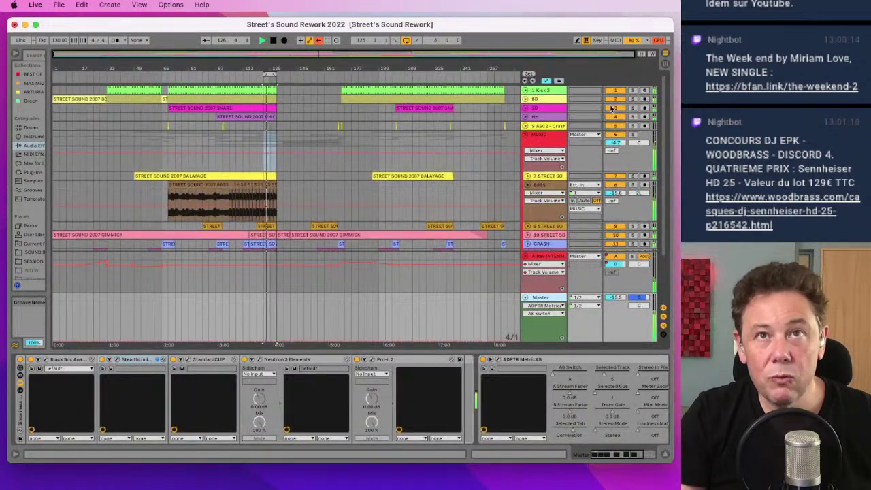
{"action": "left_click", "coordinate": [632, 91]}
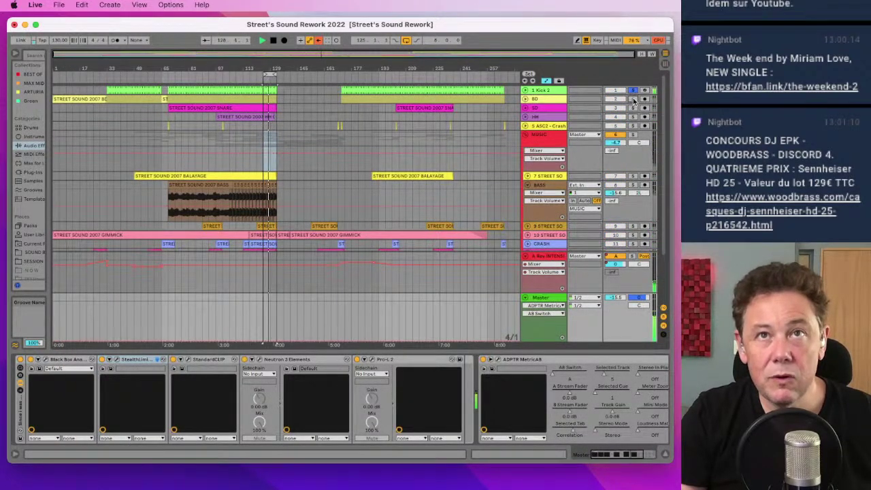
{"action": "left_click", "coordinate": [633, 100]}
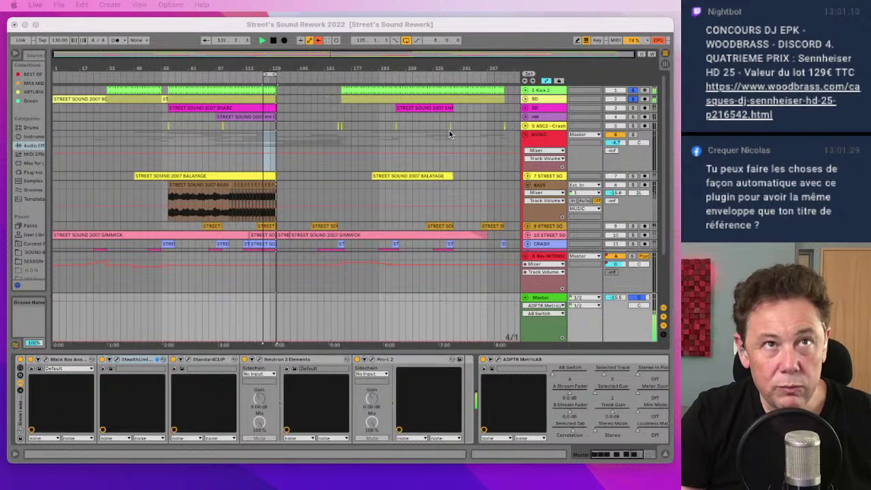
Step: Select the Master track, widen the browser and expand the OZONE 9 folder within the VST MASTERING plug-ins
{"action": "left_click", "coordinate": [539, 300]}
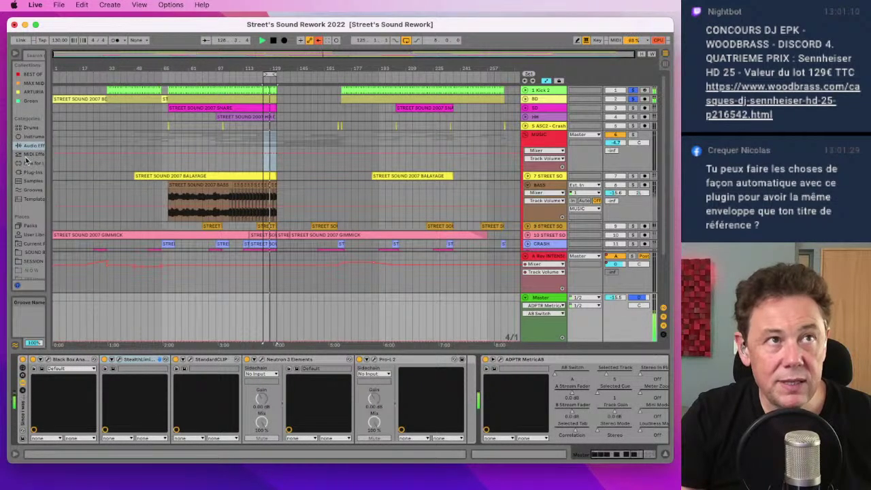
{"action": "left_click_drag", "start_coordinate": [47, 191], "coordinate": [113, 193]}
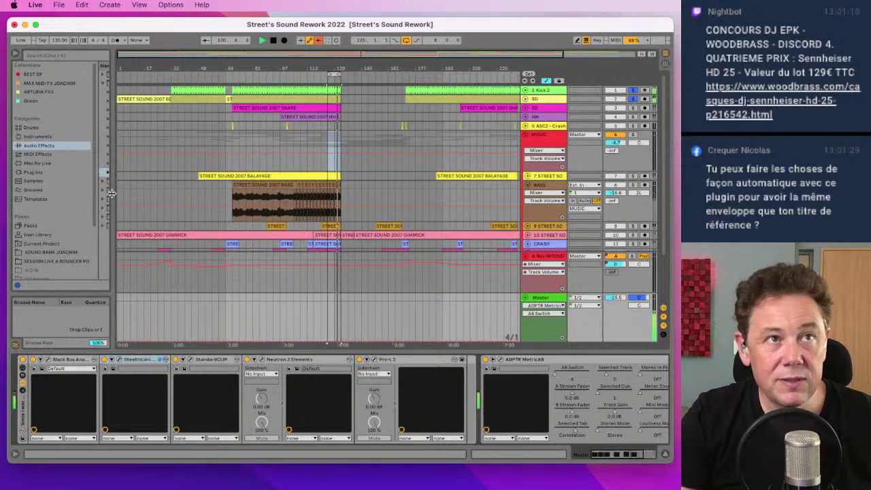
{"action": "left_click_drag", "start_coordinate": [115, 198], "coordinate": [191, 189]}
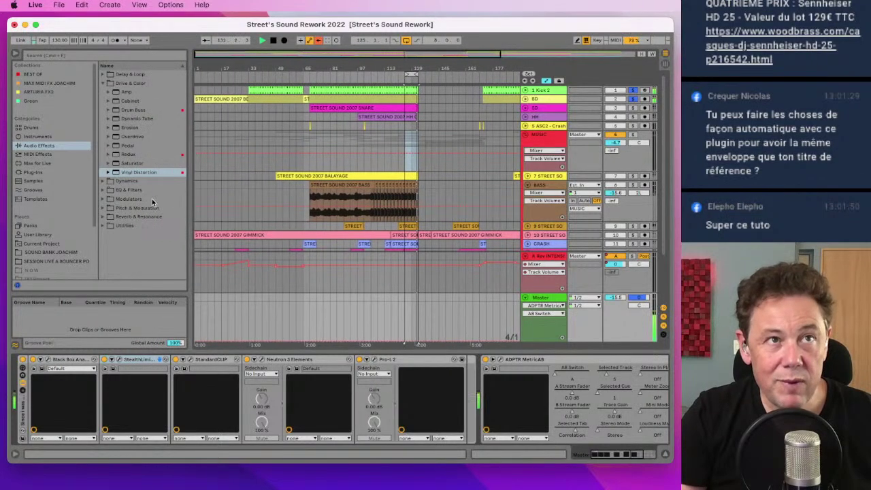
{"action": "left_click", "coordinate": [102, 83]}
{"action": "left_click", "coordinate": [32, 171]}
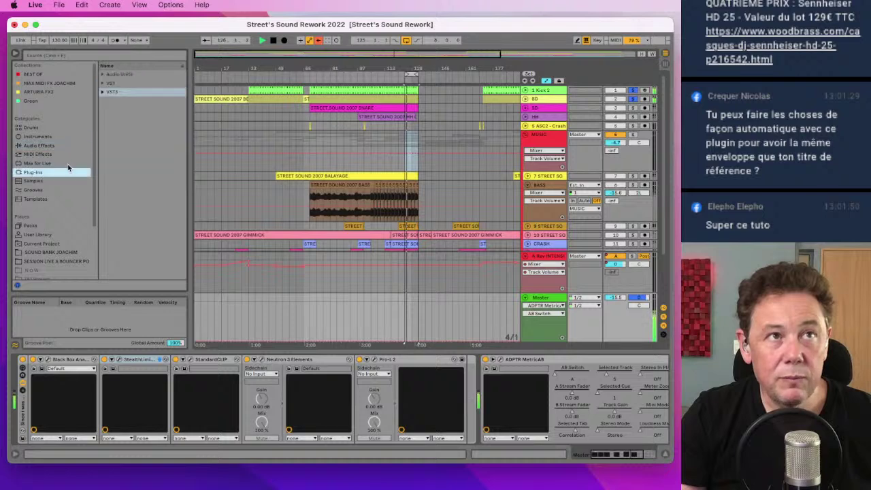
{"action": "left_click", "coordinate": [103, 83]}
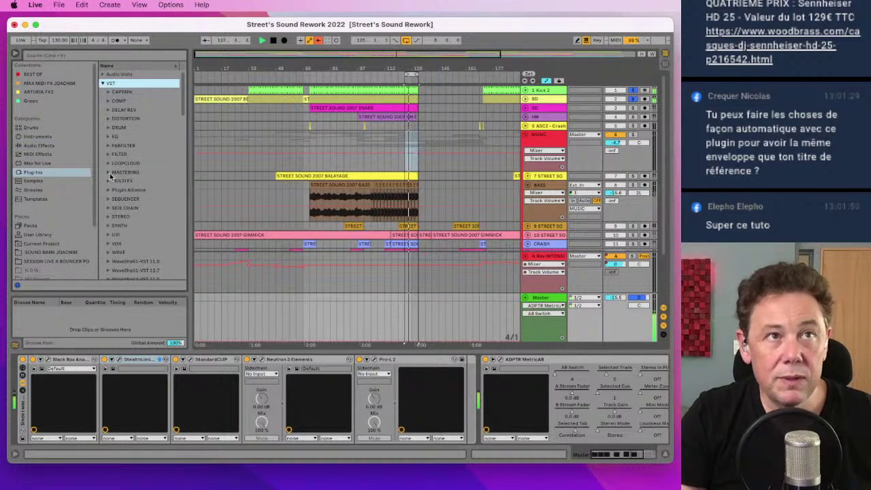
{"action": "left_click", "coordinate": [106, 173]}
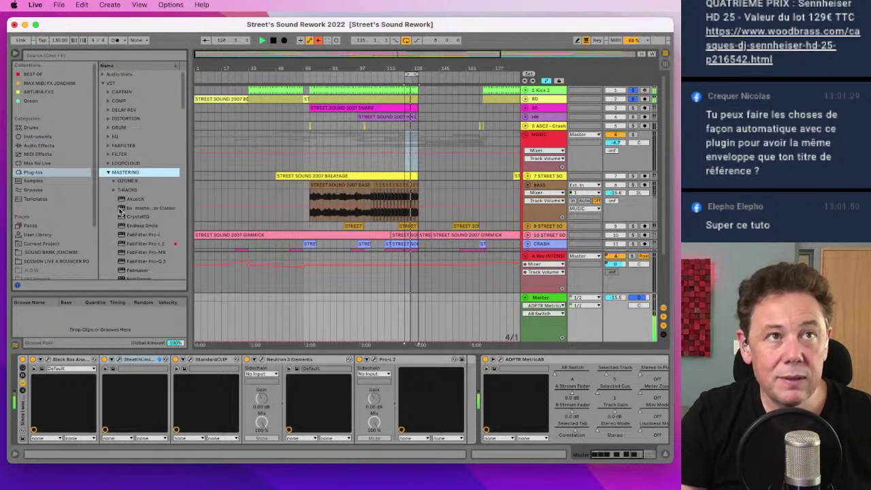
{"action": "left_click", "coordinate": [114, 181]}
{"action": "scroll", "coordinate": [140, 204], "scroll_direction": "down", "scroll_amount": 5}
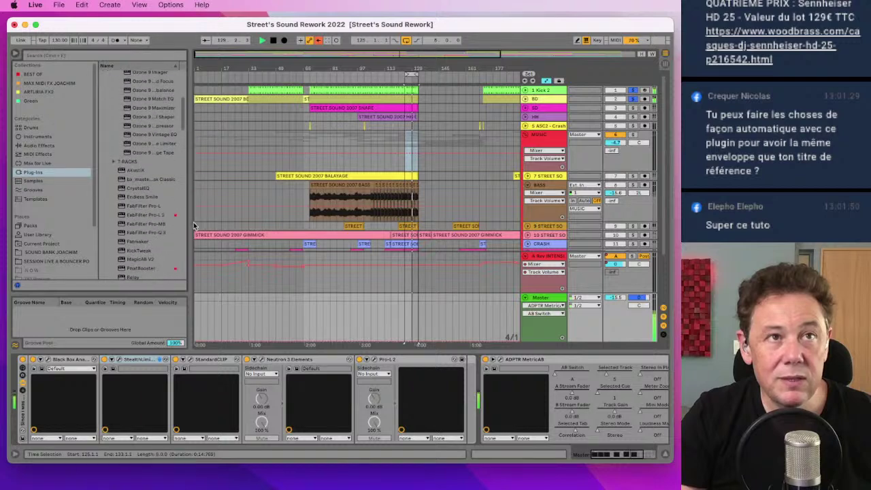
{"action": "left_click_drag", "start_coordinate": [188, 224], "coordinate": [246, 223]}
{"action": "scroll", "coordinate": [156, 184], "scroll_direction": "up", "scroll_amount": 5}
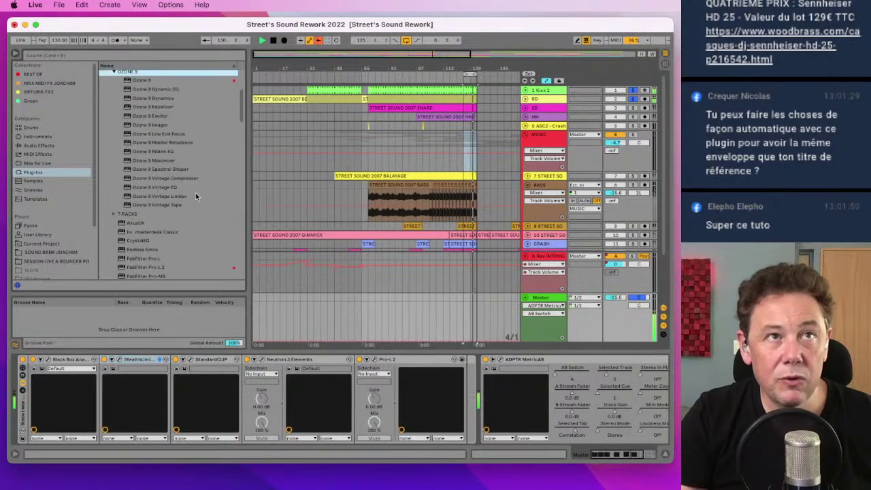
Step: Insert Ozone 9 Imager on the Master track between StandardCLIP and Neutron 3 Elements, and open its window
{"action": "left_click", "coordinate": [144, 176]}
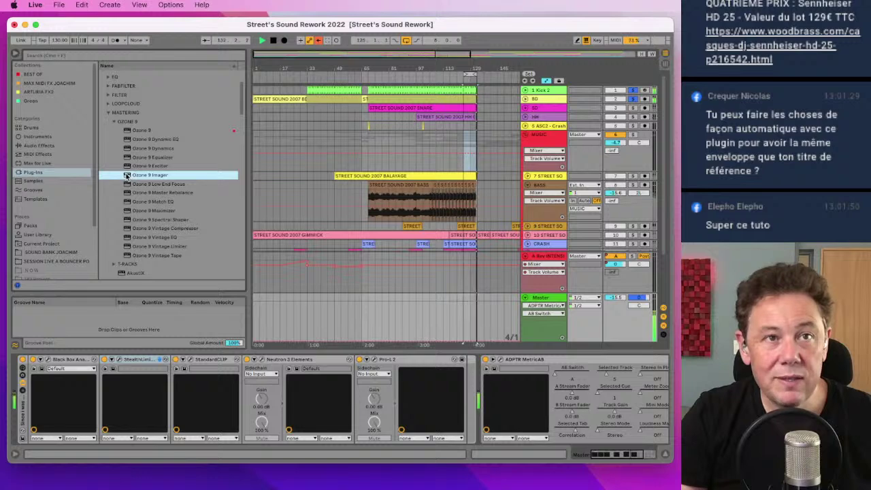
{"action": "left_click_drag", "start_coordinate": [126, 176], "coordinate": [247, 396]}
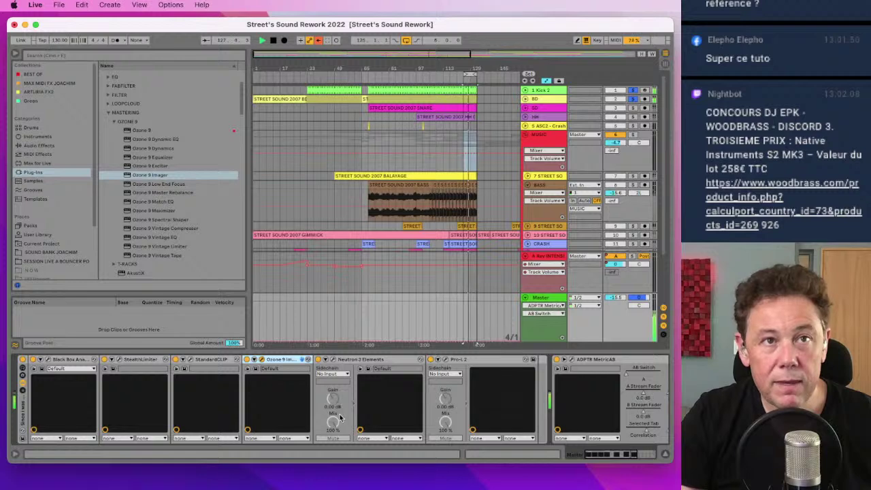
{"action": "left_click", "coordinate": [253, 359]}
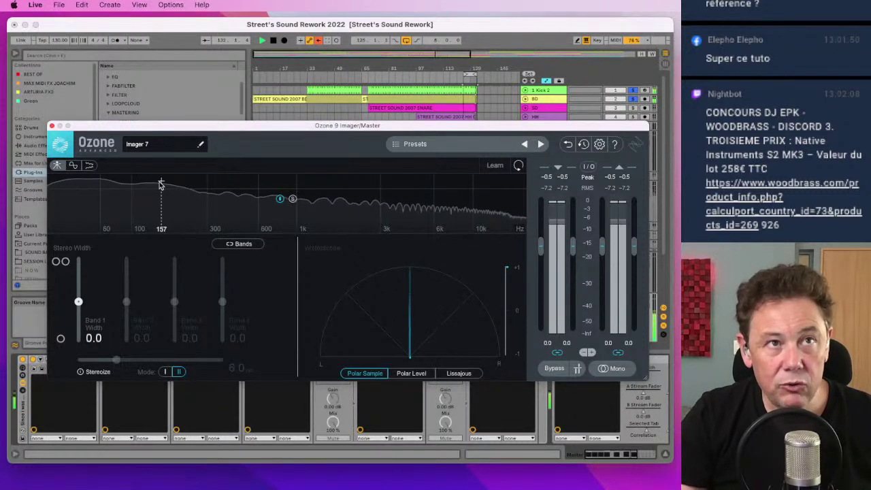
Step: Split the Imager into three bands, with band 2 spanning about 50 to 100 Hz, and set the Band 2 Width to -100
{"action": "left_click", "coordinate": [98, 185]}
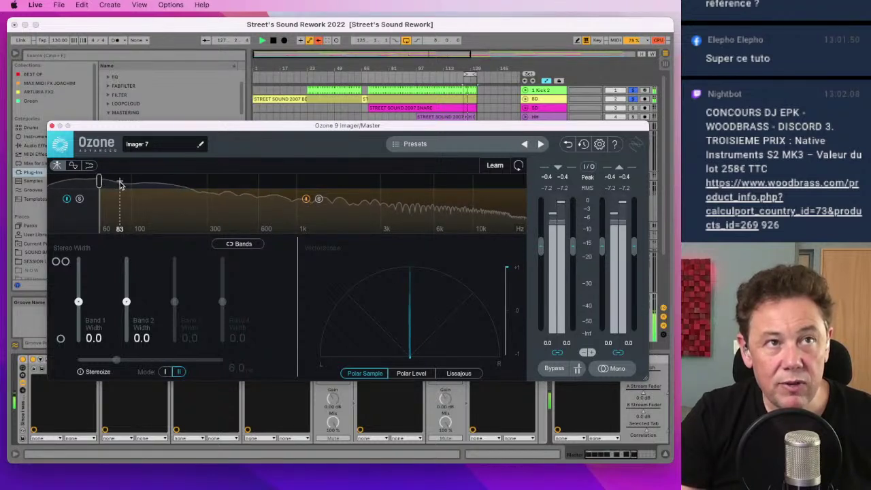
{"action": "left_click", "coordinate": [117, 183]}
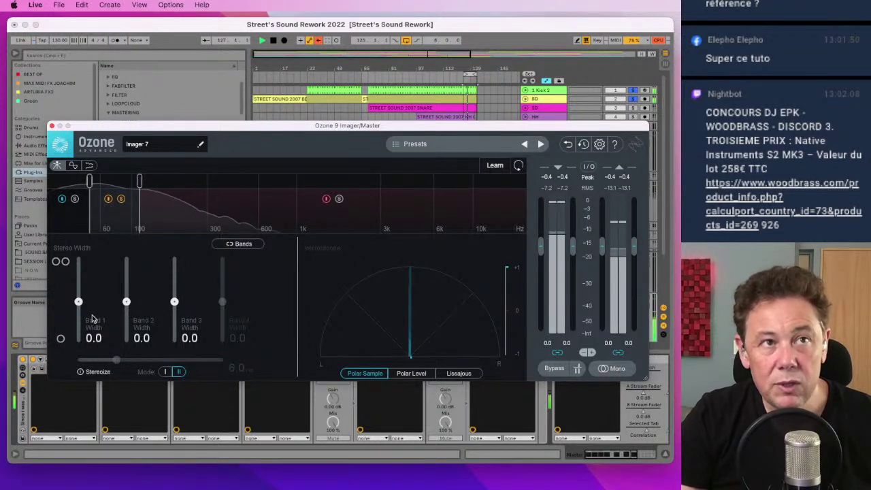
{"action": "left_click_drag", "start_coordinate": [125, 302], "coordinate": [136, 357]}
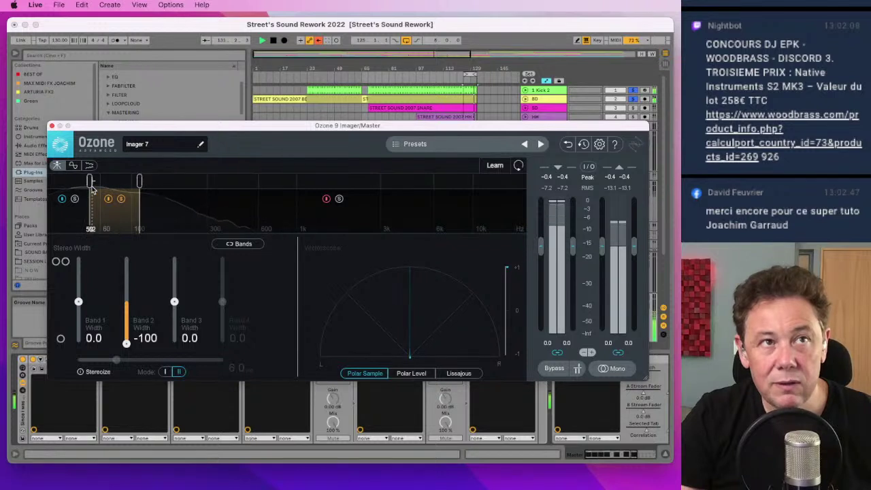
{"action": "left_click", "coordinate": [139, 181]}
{"action": "left_click_drag", "start_coordinate": [138, 181], "coordinate": [132, 184]}
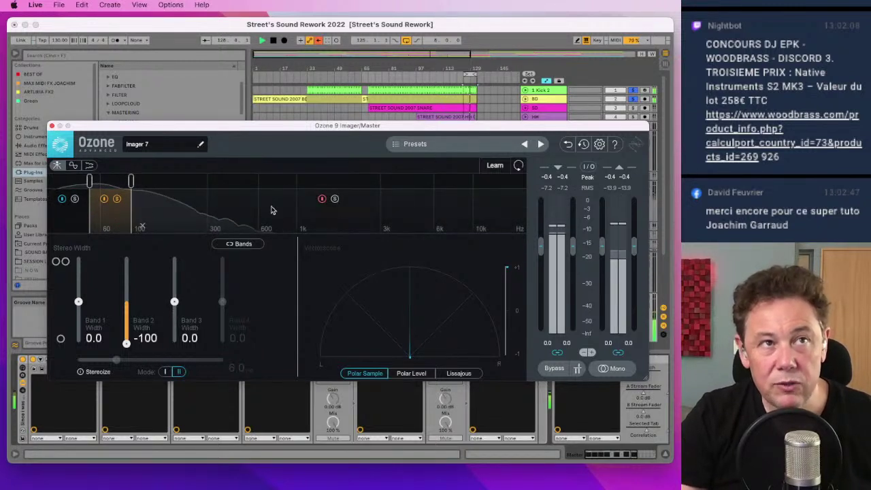
Step: Unsolo the Kick 2 and BD tracks to hear the full mix through the Imager
{"action": "left_click", "coordinate": [634, 100]}
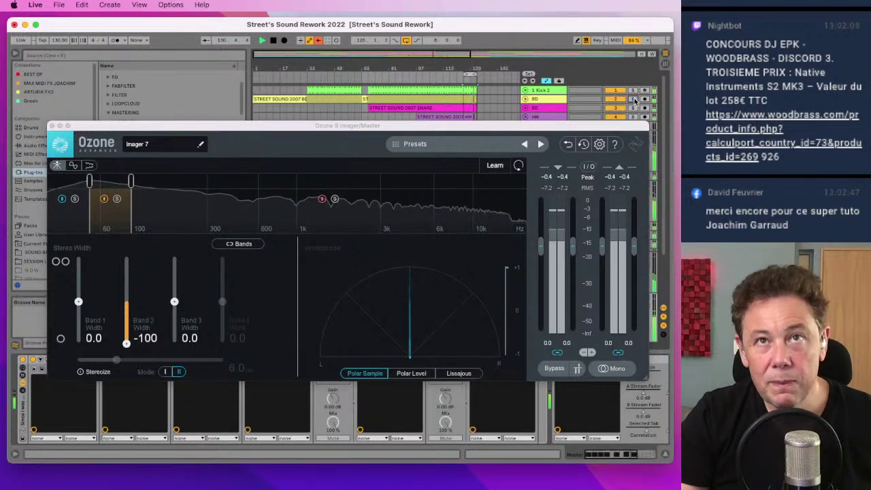
{"action": "left_click", "coordinate": [635, 99]}
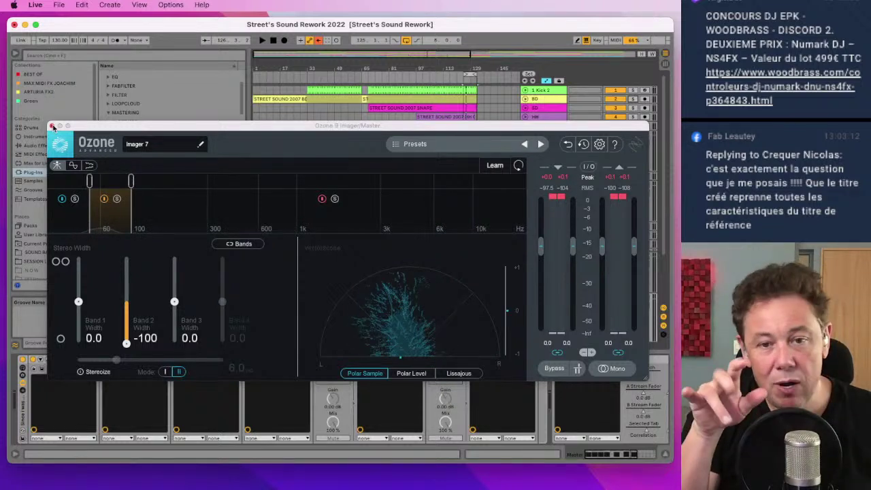
Step: Close the Imager and compare the mix's low-end stereo image with the Acid Rave [Extended Mix] reference in ADPTR MetricAB
{"action": "key", "text": "space"}
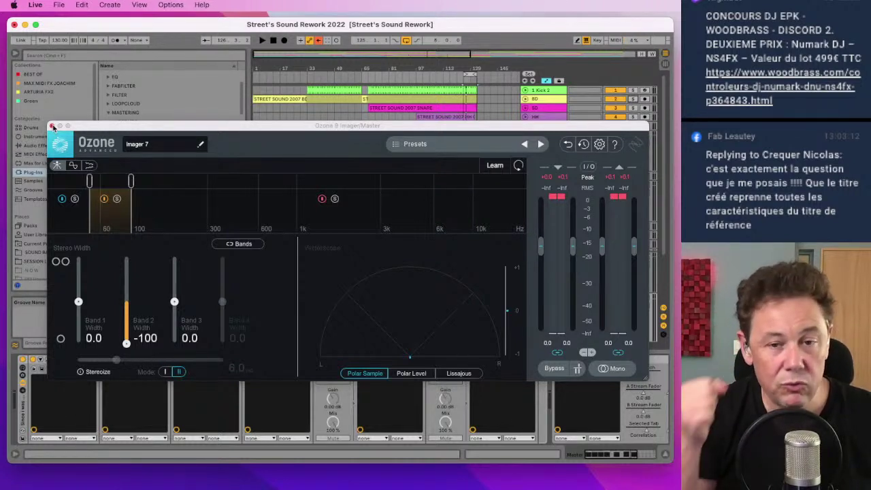
{"action": "left_click", "coordinate": [53, 127]}
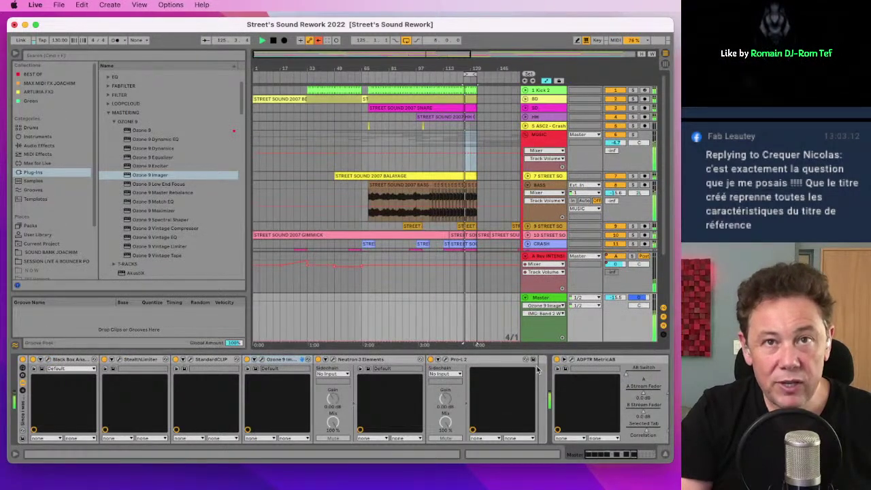
{"action": "left_click", "coordinate": [564, 359]}
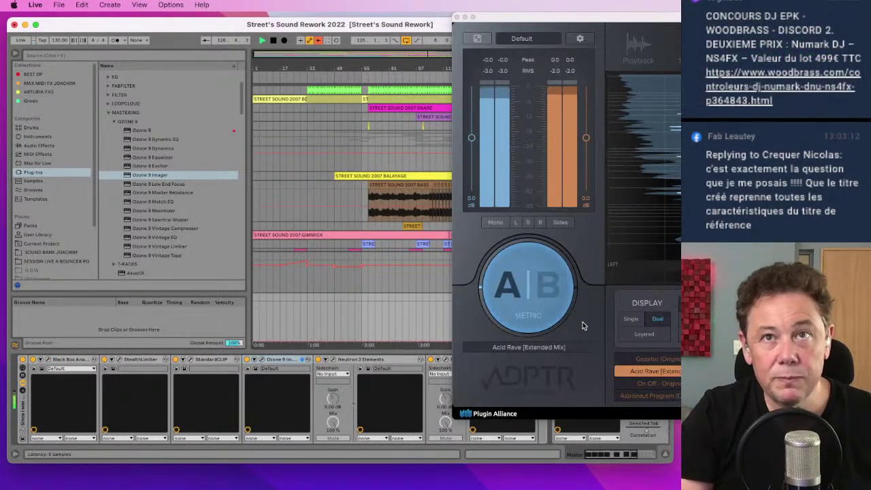
{"action": "left_click_drag", "start_coordinate": [671, 21], "coordinate": [315, 75]}
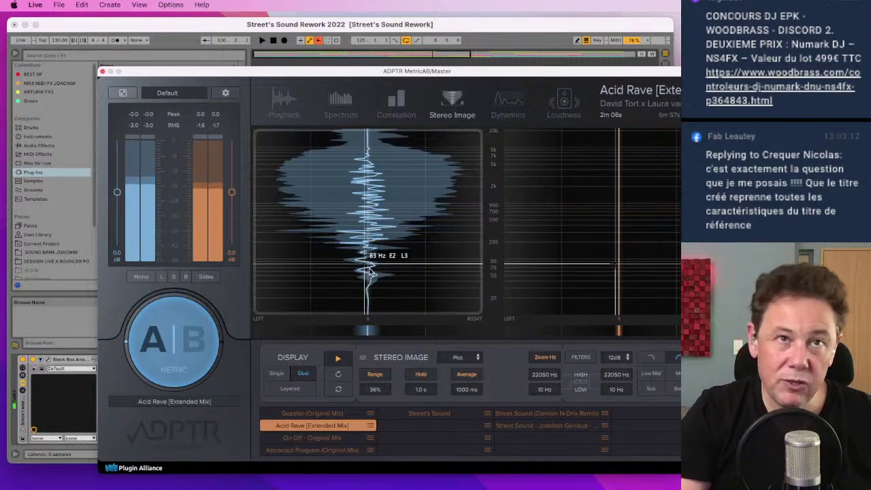
{"action": "key", "text": "space"}
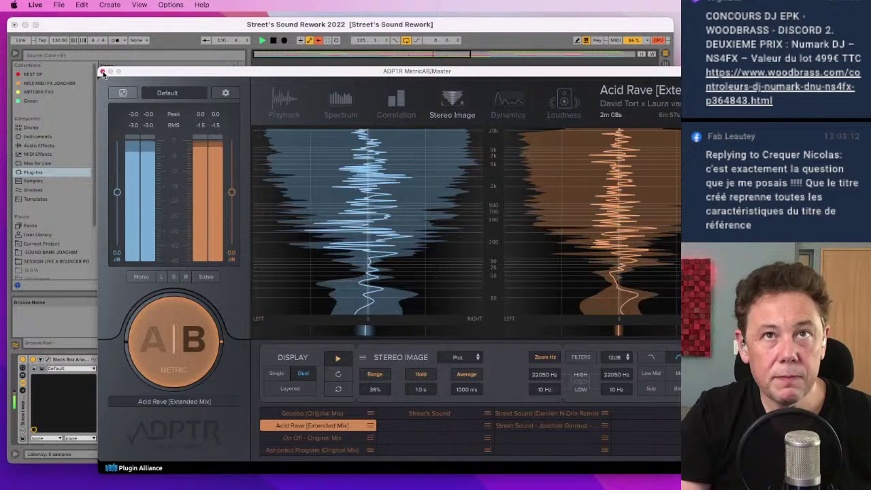
{"action": "left_click", "coordinate": [102, 72]}
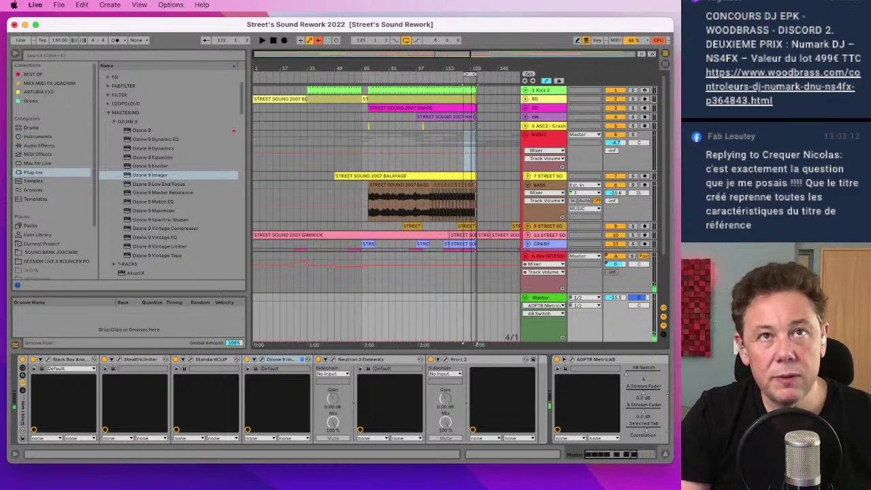
Step: Fold the BASS track and narrow the browser to widen the arrangement around the loop at bars 125 to 133
{"action": "left_click_drag", "start_coordinate": [473, 72], "coordinate": [408, 78]}
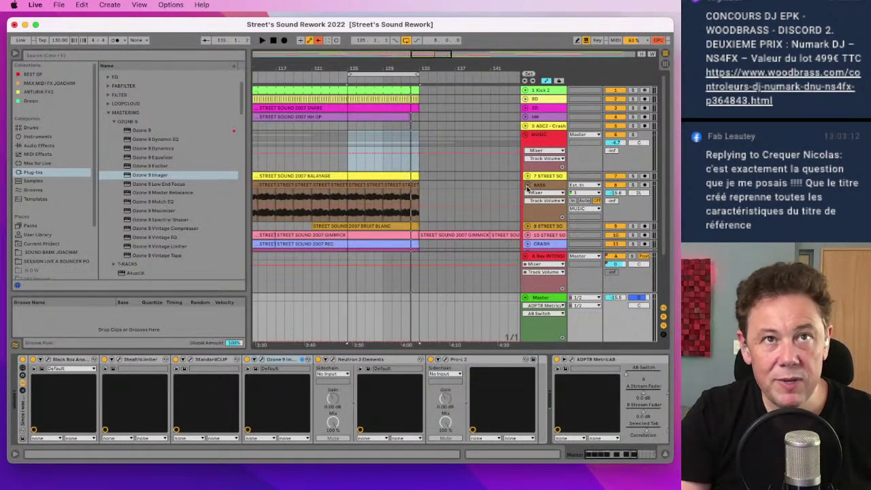
{"action": "left_click", "coordinate": [527, 185]}
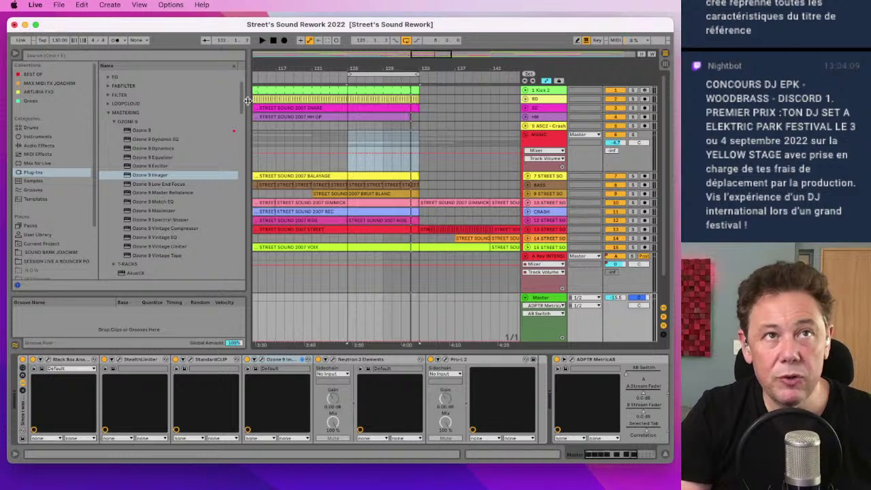
{"action": "left_click_drag", "start_coordinate": [248, 100], "coordinate": [199, 100]}
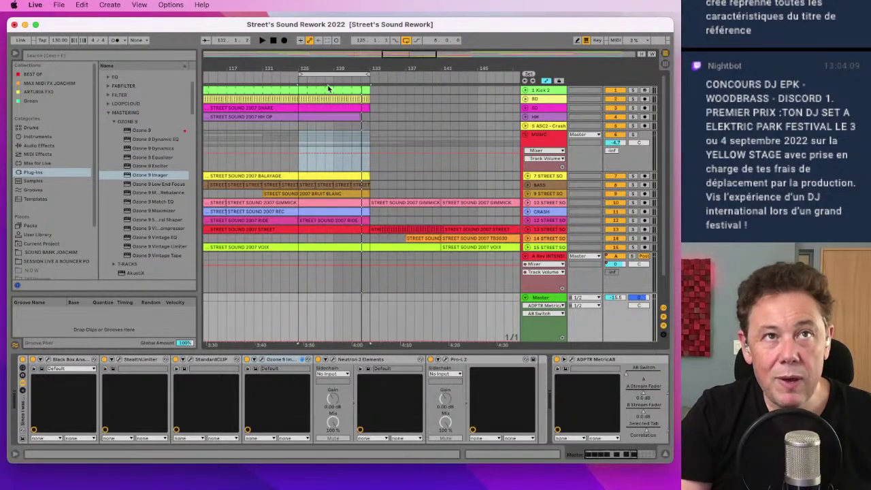
Step: Solo the STREET SOUND 2007 GIMMICK track and boost band 2 of its second EQ Eight by about 7 dB near 240 Hz
{"action": "left_click", "coordinate": [632, 204]}
{"action": "left_click", "coordinate": [556, 206]}
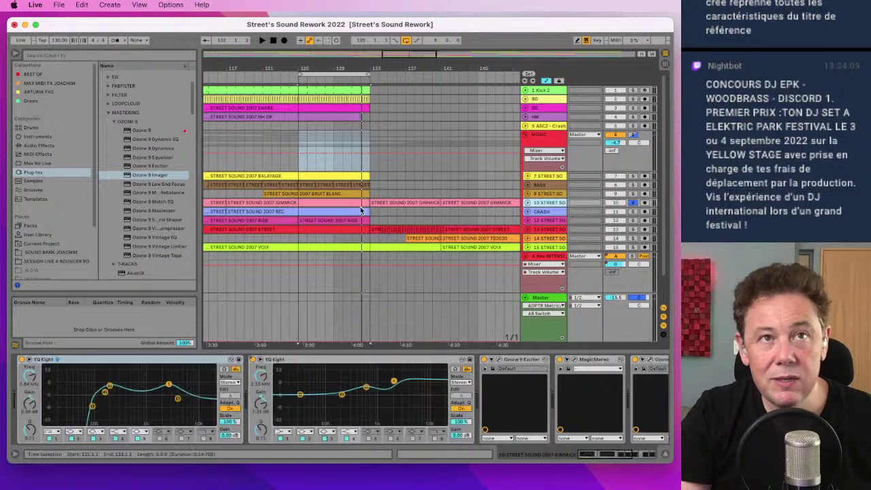
{"action": "key", "text": "space"}
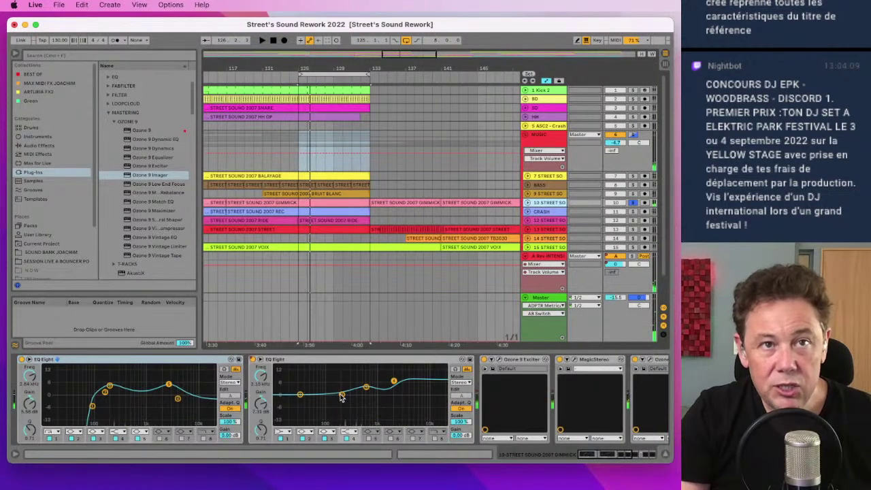
{"action": "mouse_move", "coordinate": [340, 395]}
{"action": "left_mouse_down"}
{"action": "mouse_move", "coordinate": [344, 368]}
{"action": "mouse_move", "coordinate": [352, 372]}
{"action": "mouse_move", "coordinate": [346, 381]}
{"action": "left_mouse_up"}
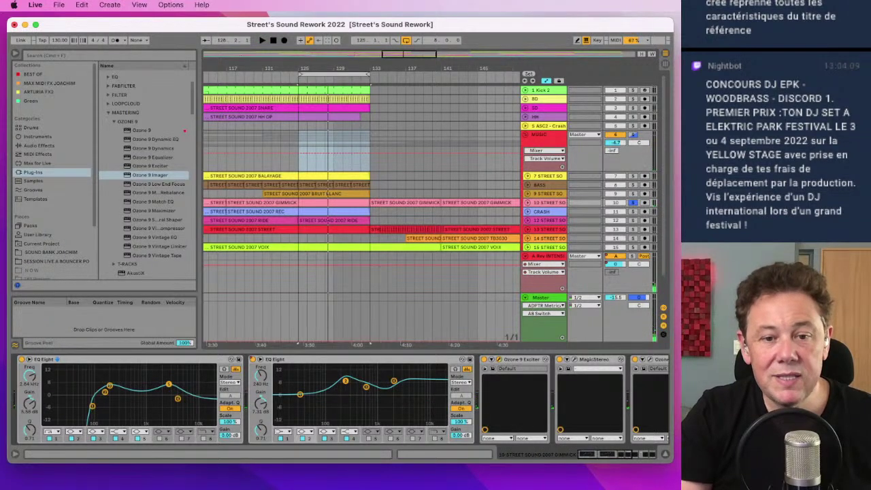
Step: Open the GIMMICK track's Ozone 9 Exciter and split it into three bands, with crossovers at about 400 Hz and 1.3 kHz
{"action": "left_click", "coordinate": [485, 368]}
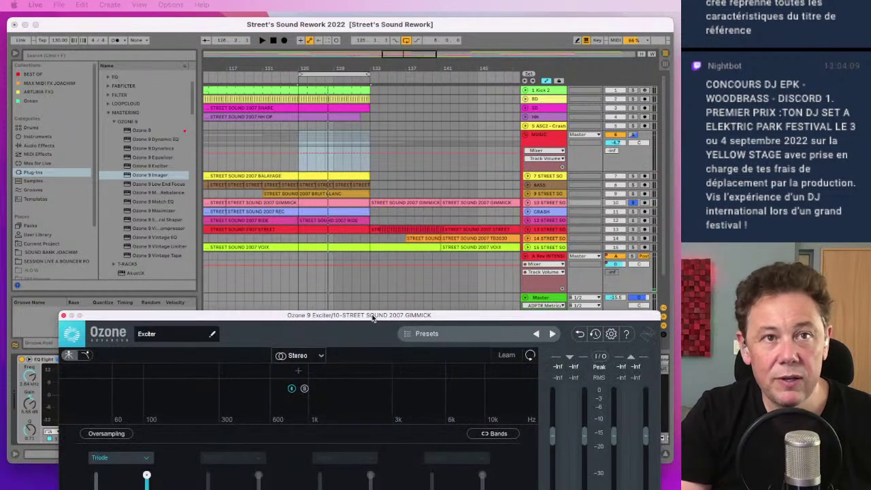
{"action": "left_click_drag", "start_coordinate": [359, 310], "coordinate": [351, 84]}
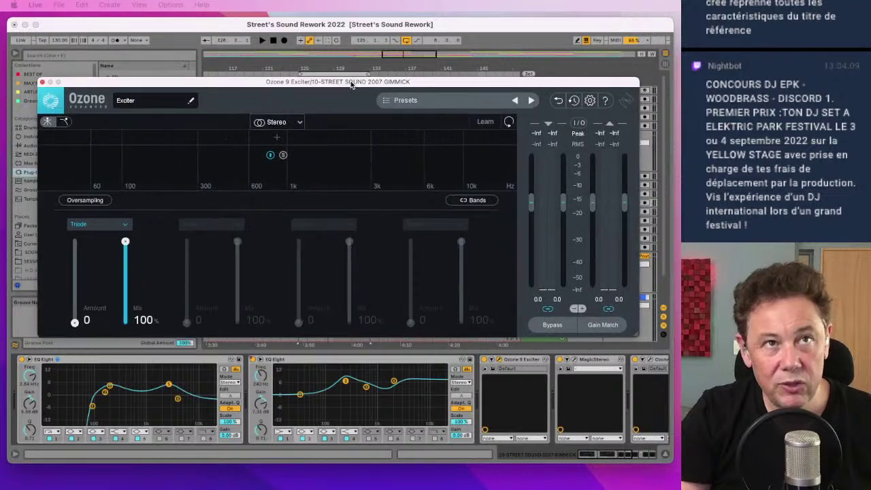
{"action": "key", "text": "space"}
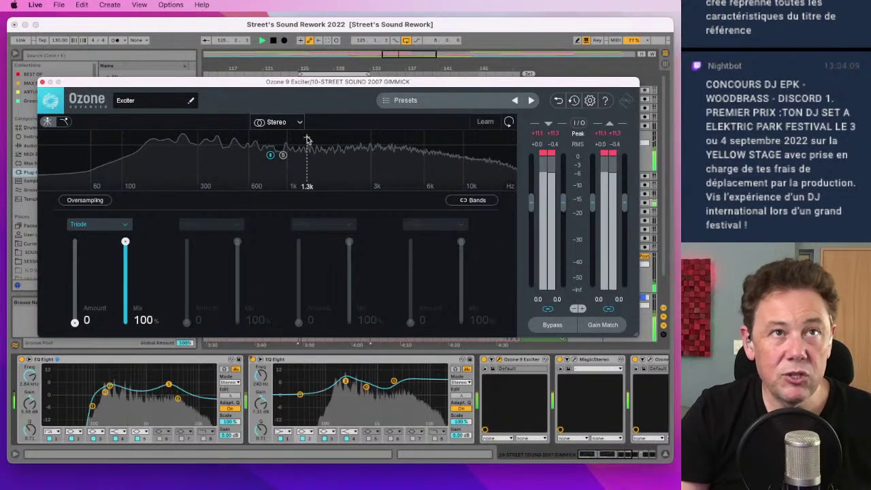
{"action": "left_click", "coordinate": [241, 140]}
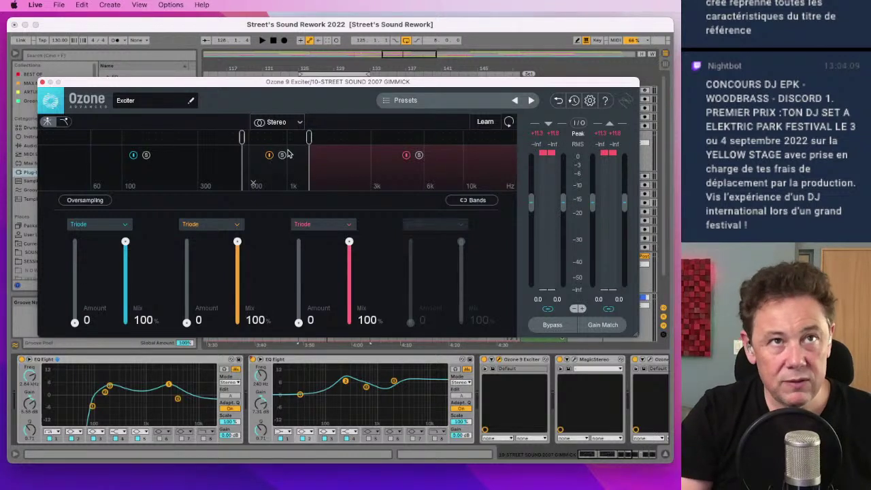
{"action": "key", "text": "space"}
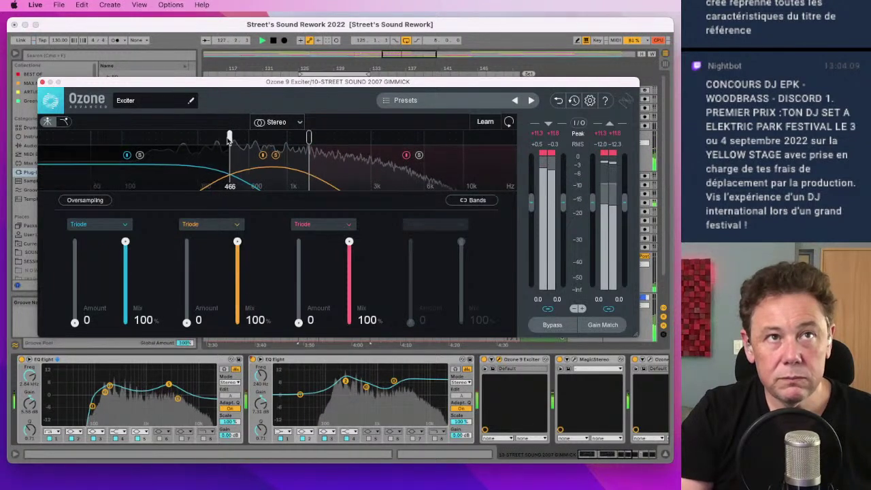
{"action": "mouse_move", "coordinate": [229, 140]}
{"action": "left_mouse_down"}
{"action": "mouse_move", "coordinate": [214, 143]}
{"action": "mouse_move", "coordinate": [221, 147]}
{"action": "left_mouse_up"}
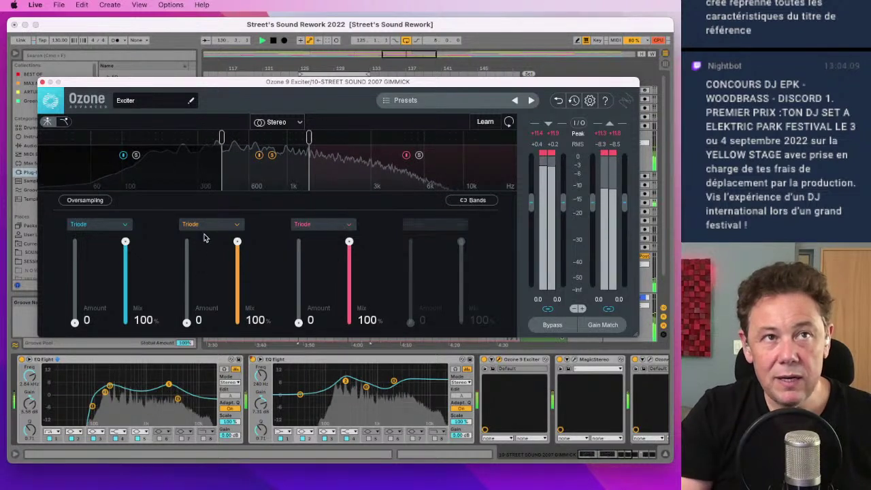
Step: Set the Exciter's middle band to Warm with an Amount of 12.1, and extend its upper crossover slightly above 1.3 kHz
{"action": "left_click", "coordinate": [206, 226]}
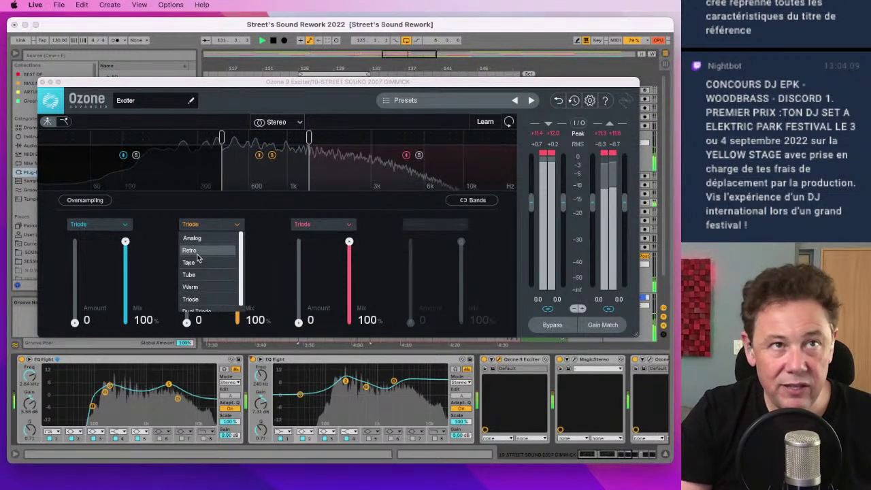
{"action": "left_click", "coordinate": [194, 288]}
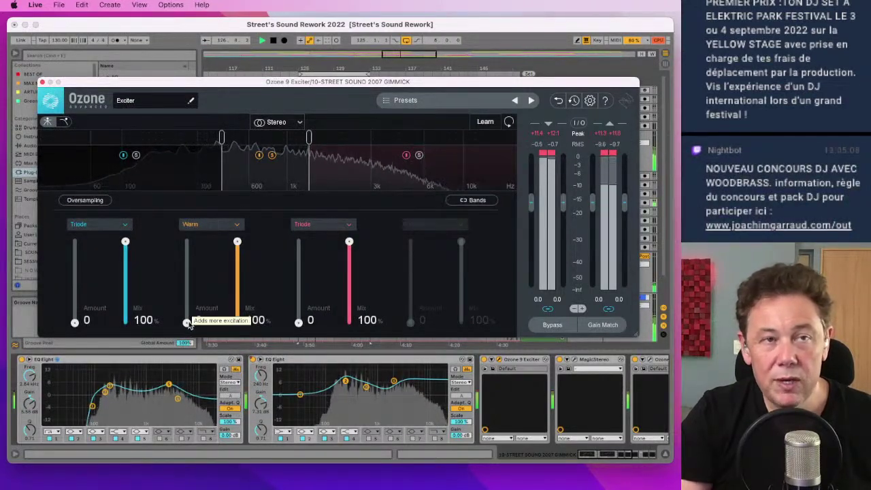
{"action": "left_click_drag", "start_coordinate": [187, 324], "coordinate": [196, 244]}
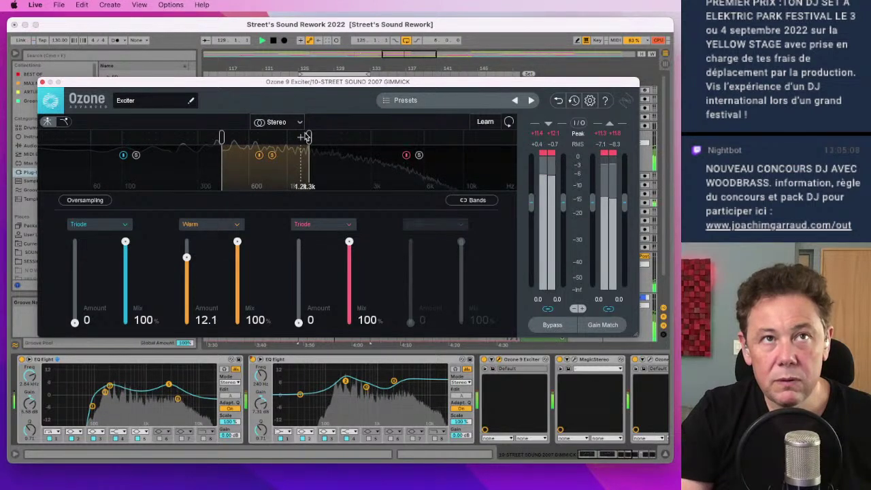
{"action": "left_click_drag", "start_coordinate": [305, 137], "coordinate": [318, 135]}
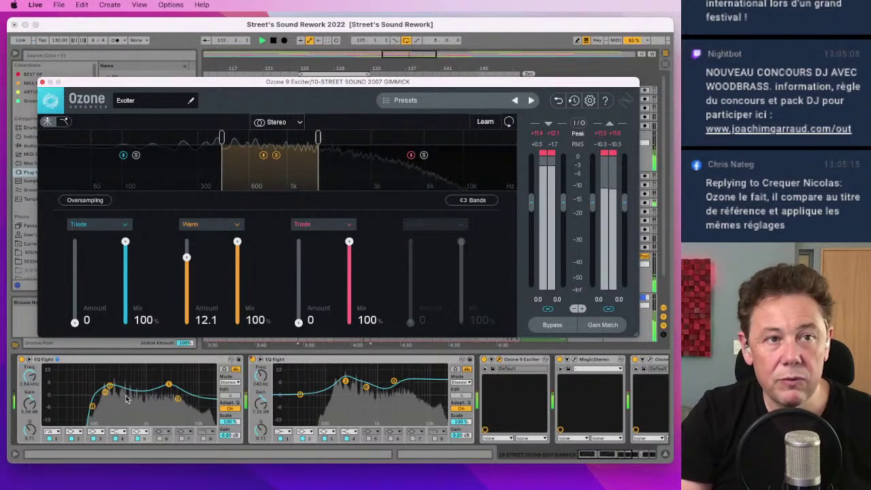
Step: Toggle the Exciter on the GIMMICK track to compare the sound, then recheck its settings and close its window
{"action": "scroll", "coordinate": [523, 359], "scroll_direction": "right", "scroll_amount": 1}
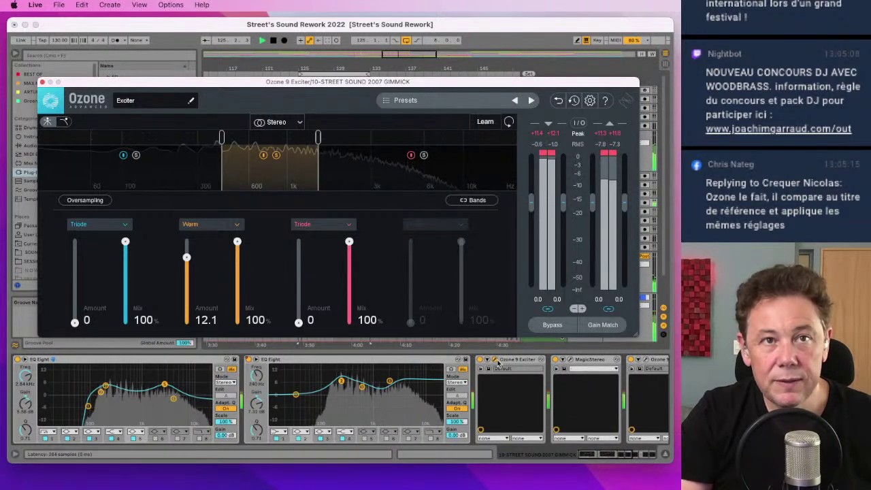
{"action": "left_click", "coordinate": [496, 361]}
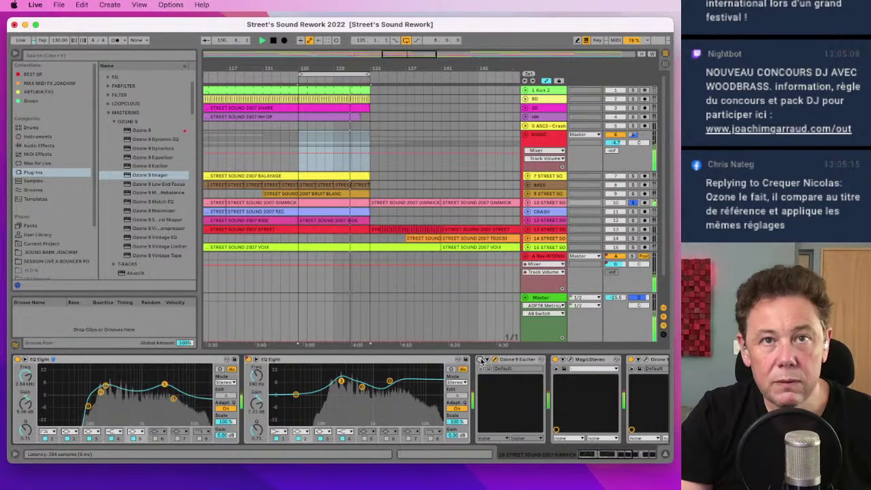
{"action": "left_click", "coordinate": [481, 360]}
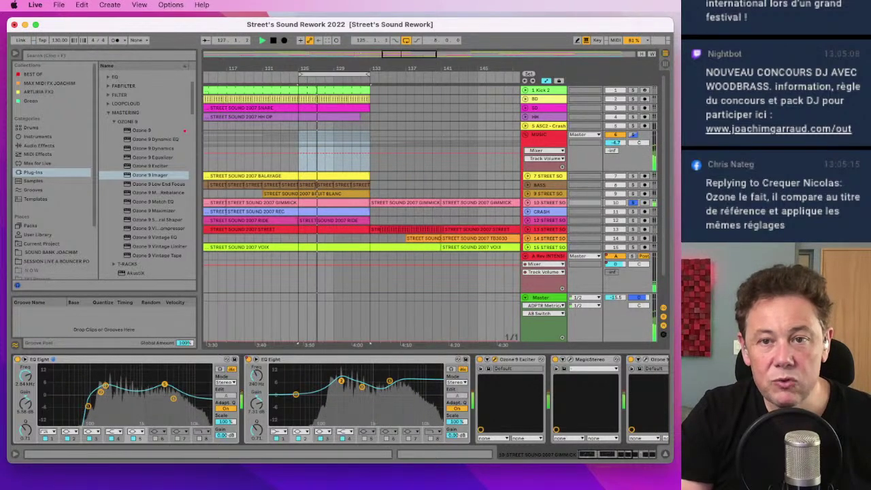
{"action": "left_click", "coordinate": [480, 368]}
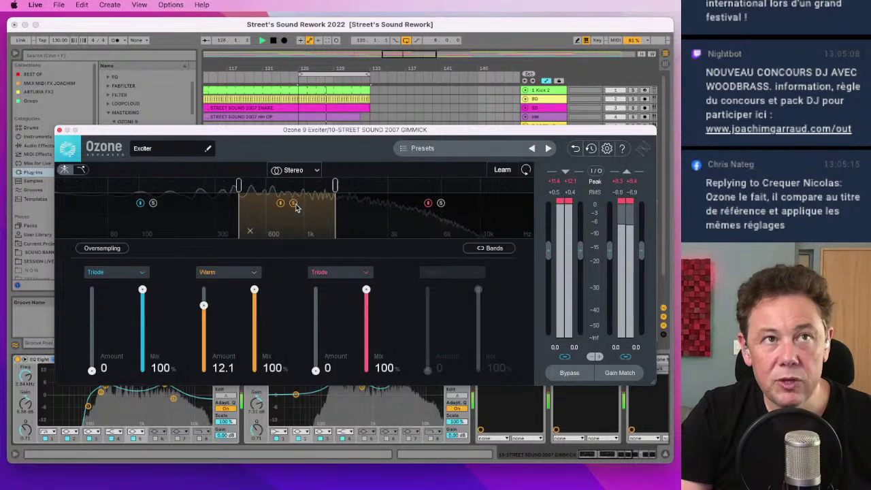
{"action": "left_click", "coordinate": [58, 129]}
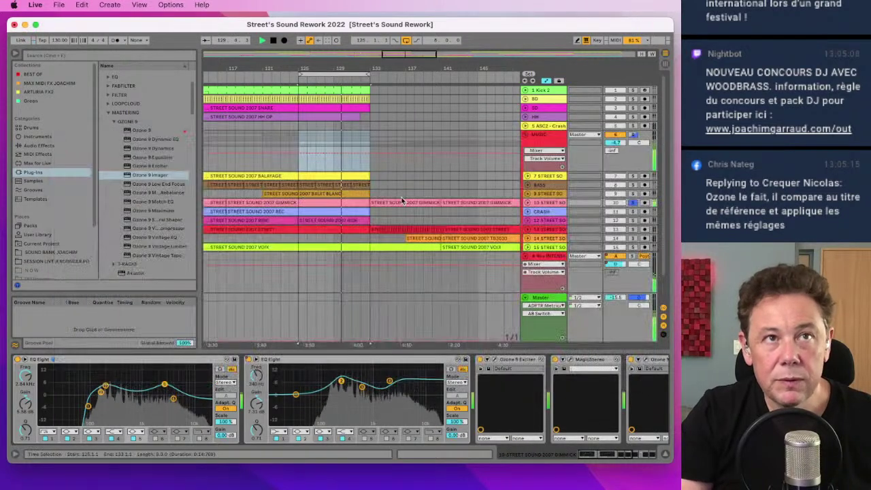
Step: Unsolo the GIMMICK track, then solo the STREET SOUND 2007 VOIX track and play the loop
{"action": "left_click", "coordinate": [631, 202]}
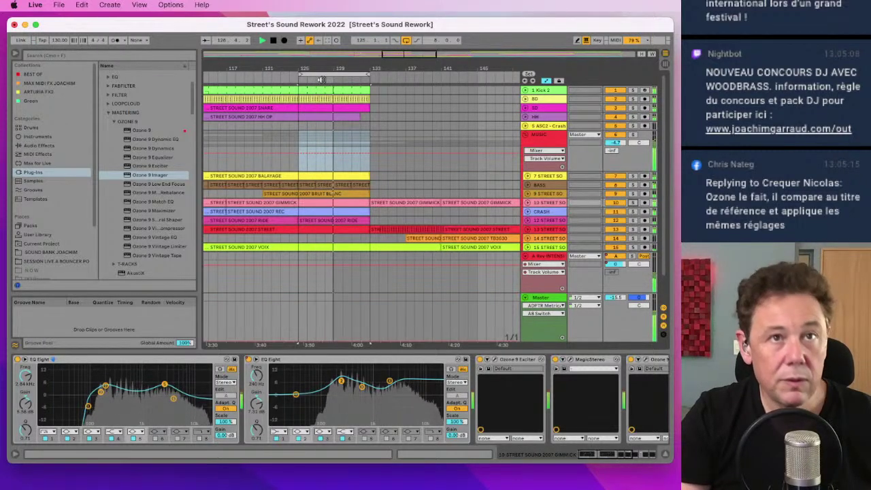
{"action": "left_click_drag", "start_coordinate": [317, 74], "coordinate": [317, 70]}
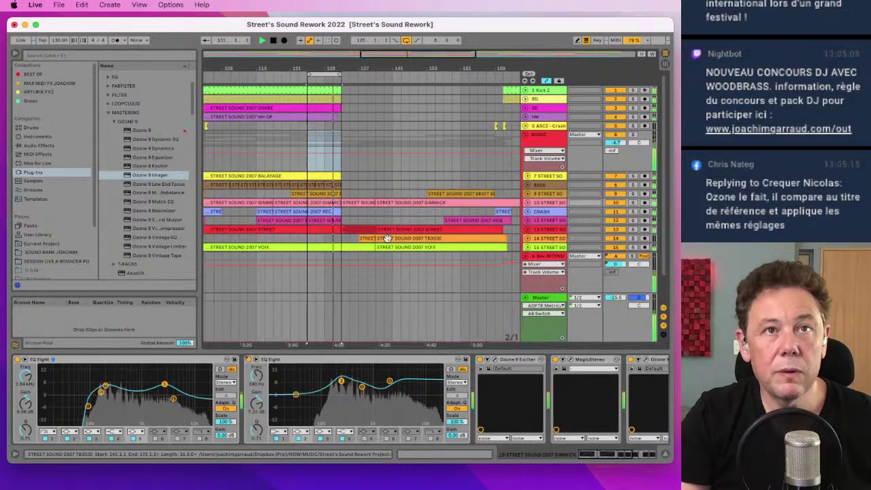
{"action": "scroll", "coordinate": [372, 229], "scroll_direction": "down", "scroll_amount": 3}
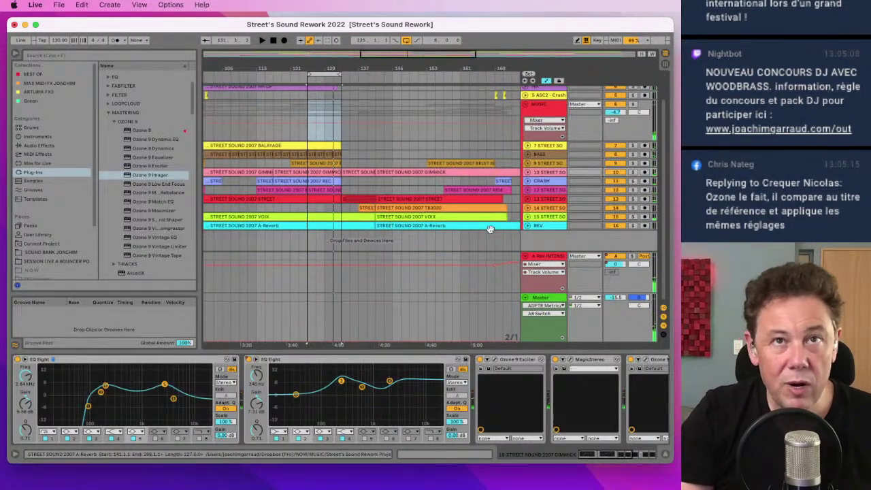
{"action": "left_click", "coordinate": [632, 218]}
{"action": "key", "text": "space"}
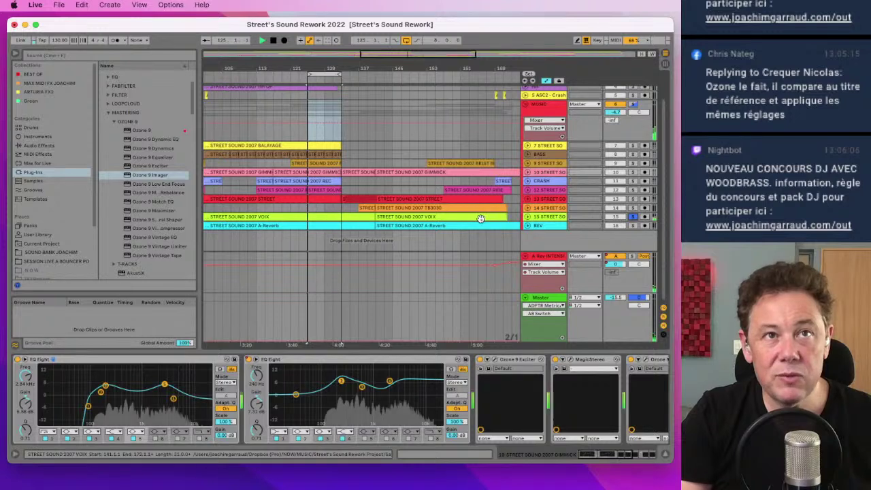
Step: Unfold the VOIX track and boost its EQ Eight by about 6.8 dB at 505 Hz
{"action": "left_click", "coordinate": [530, 219]}
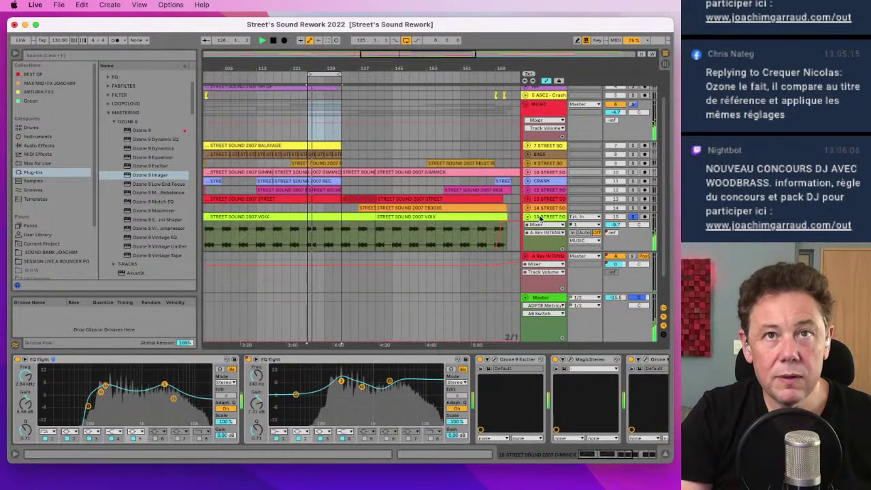
{"action": "left_click", "coordinate": [543, 217]}
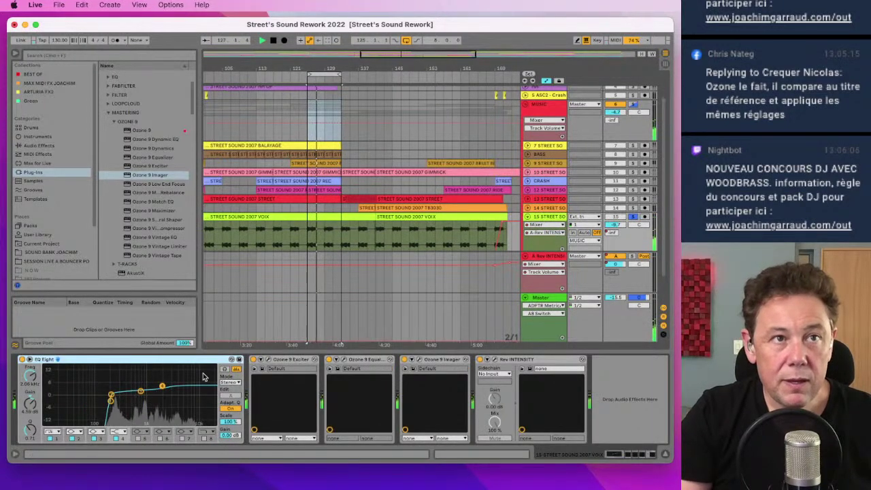
{"action": "left_click_drag", "start_coordinate": [140, 392], "coordinate": [137, 383]}
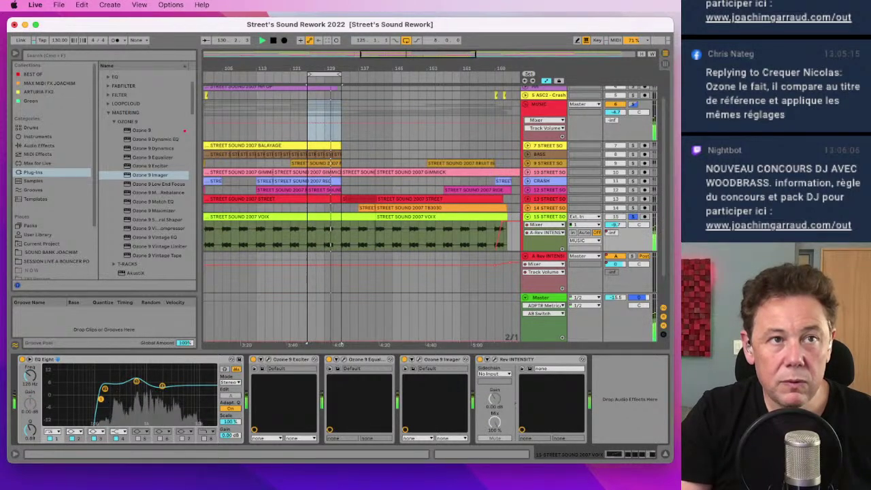
{"action": "left_click_drag", "start_coordinate": [136, 381], "coordinate": [127, 384]}
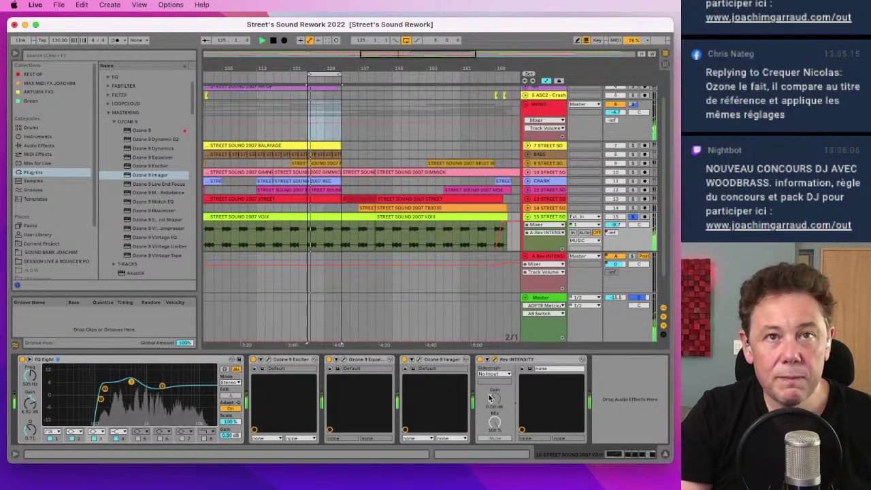
Step: Set the Dry/Wet of the Rev INTENSITY reverb on the VOIX track to about 0.208 and close its window
{"action": "left_click", "coordinate": [488, 358]}
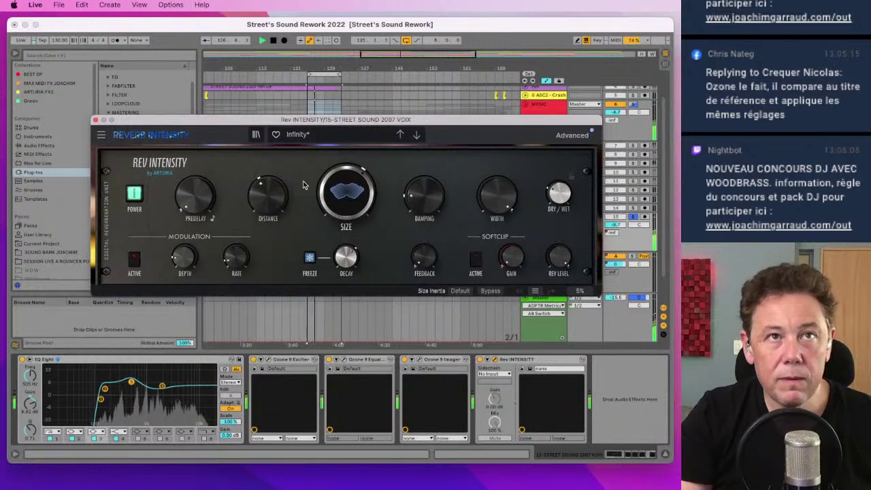
{"action": "mouse_move", "coordinate": [557, 197]}
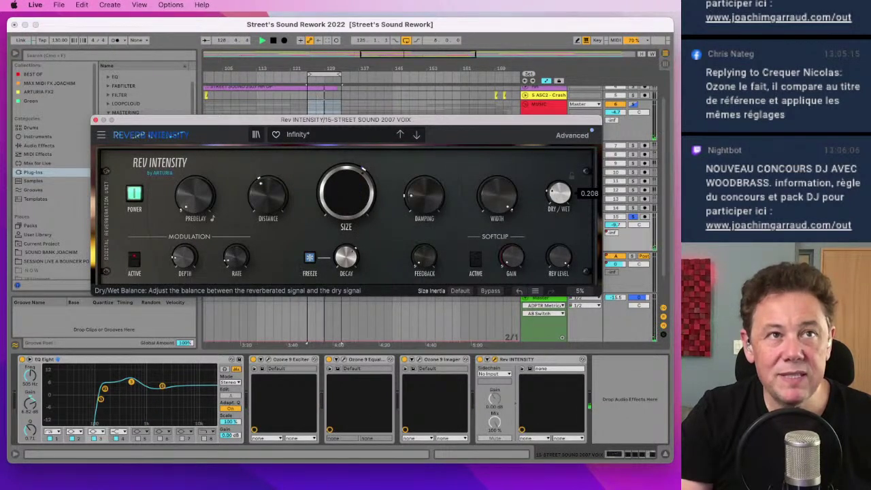
{"action": "left_click", "coordinate": [96, 119]}
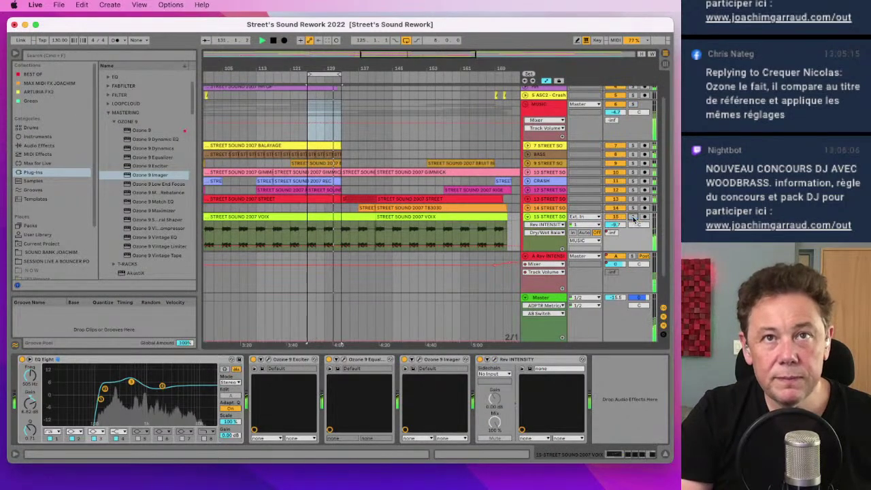
Step: Bring the VOIX track back into the full mix at a volume of -7.7 dB
{"action": "left_click_drag", "start_coordinate": [616, 224], "coordinate": [616, 219]}
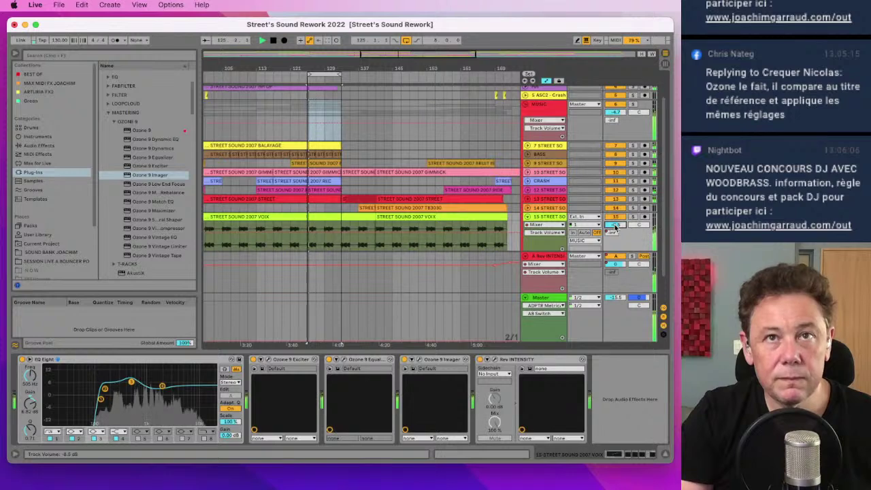
{"action": "left_click_drag", "start_coordinate": [616, 227], "coordinate": [616, 226]}
{"action": "scroll", "coordinate": [344, 147], "scroll_direction": "up", "scroll_amount": 3}
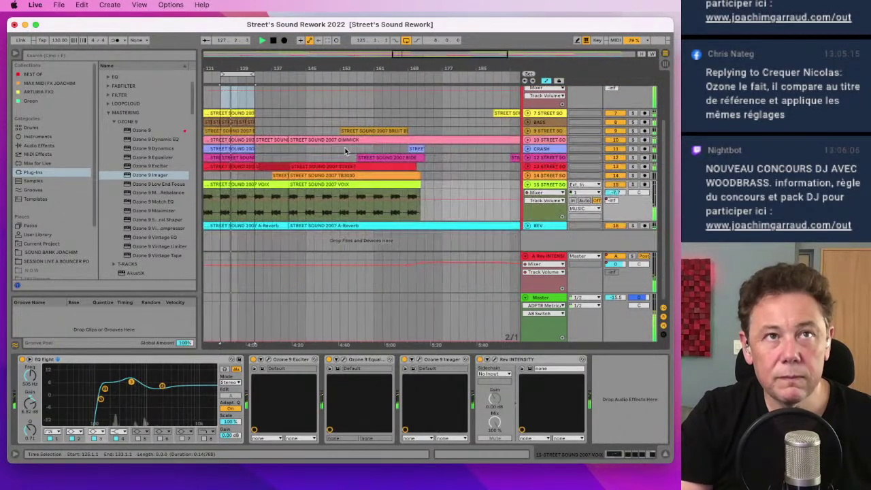
{"action": "scroll", "coordinate": [389, 180], "scroll_direction": "left", "scroll_amount": 2}
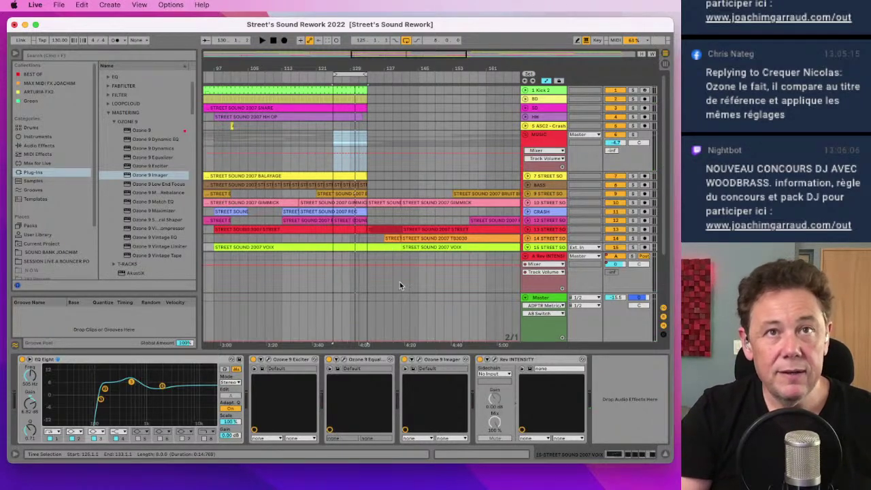
Step: Reposition the arrangement loop to span seven bars starting at bar 125, playing sections while adjusting it
{"action": "left_click_drag", "start_coordinate": [338, 62], "coordinate": [351, 73]}
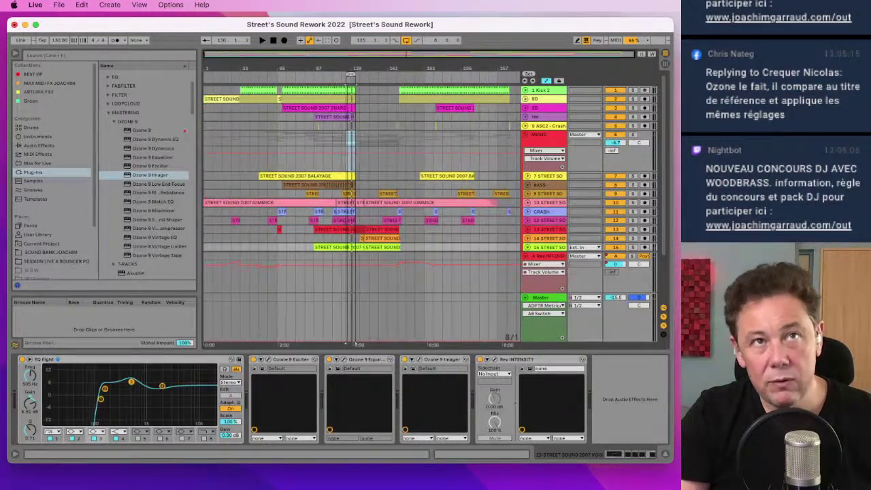
{"action": "left_click", "coordinate": [303, 76]}
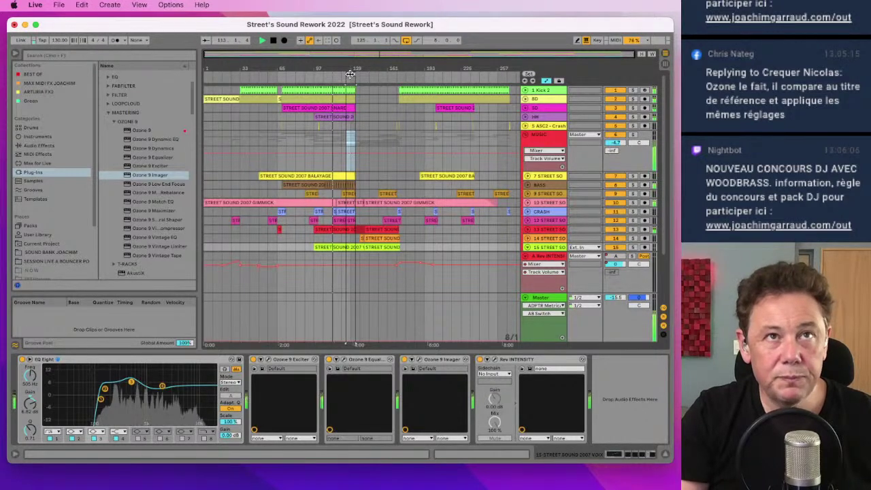
{"action": "left_click", "coordinate": [336, 76]}
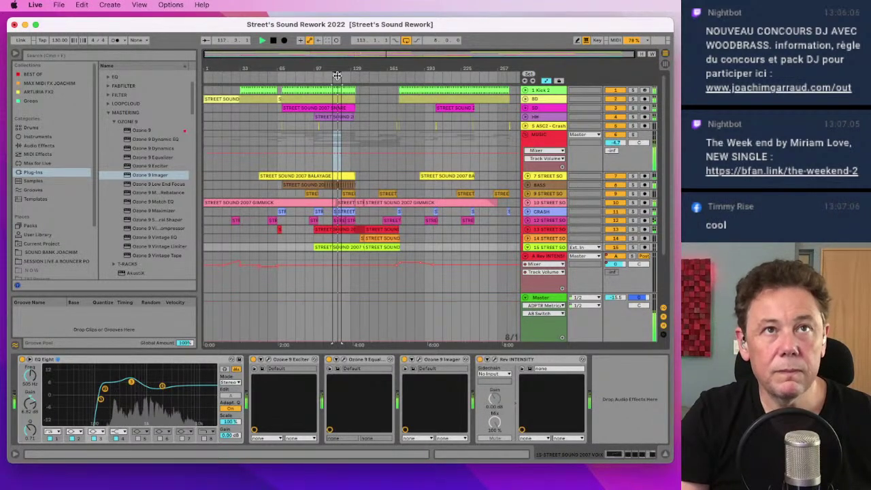
{"action": "left_click_drag", "start_coordinate": [341, 70], "coordinate": [481, 77]}
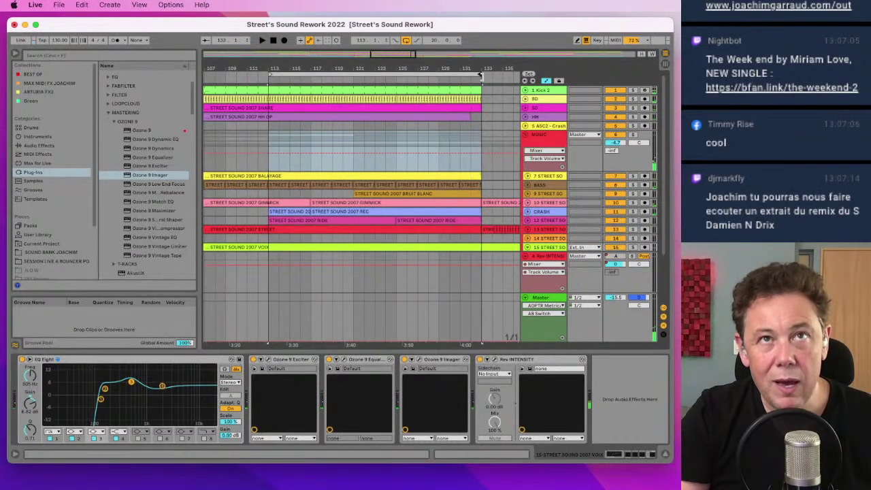
{"action": "left_click_drag", "start_coordinate": [270, 74], "coordinate": [410, 80]}
{"action": "left_click", "coordinate": [403, 80]}
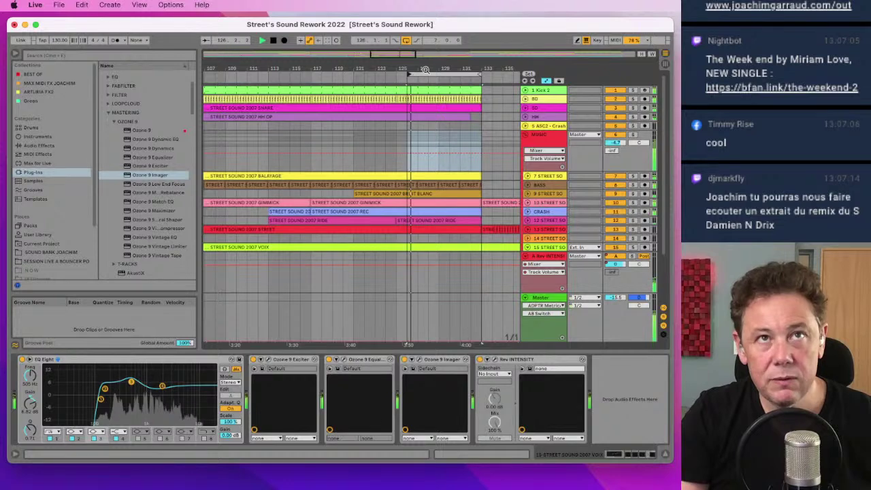
{"action": "key", "text": "minus"}
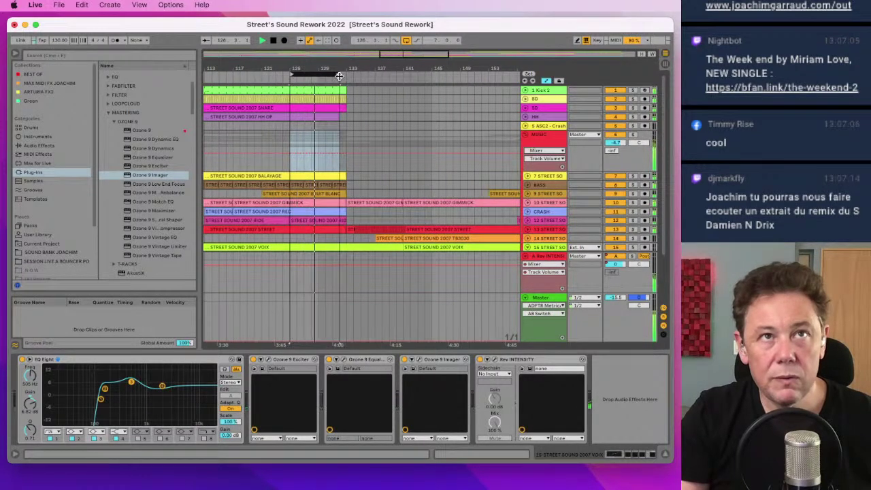
{"action": "left_click_drag", "start_coordinate": [340, 71], "coordinate": [332, 86]}
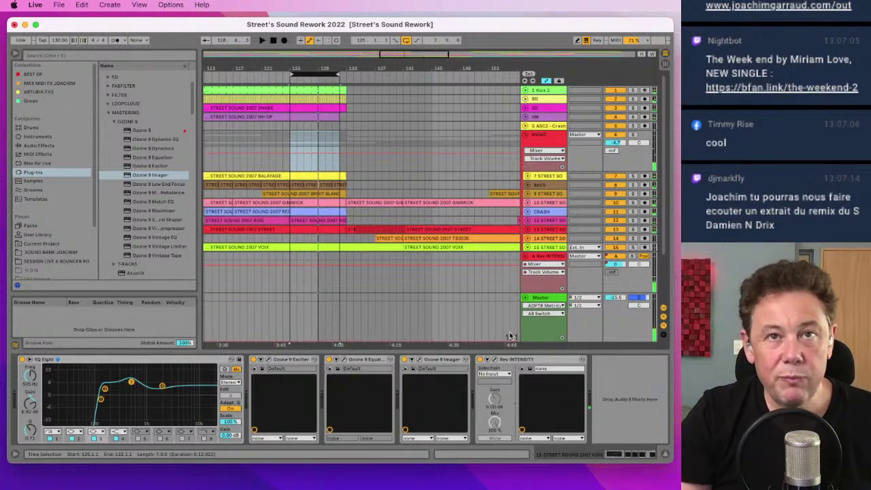
Step: Open the Black Box HG-2 on the Master track, move its window below the arrangement and play the loop
{"action": "left_click", "coordinate": [542, 300]}
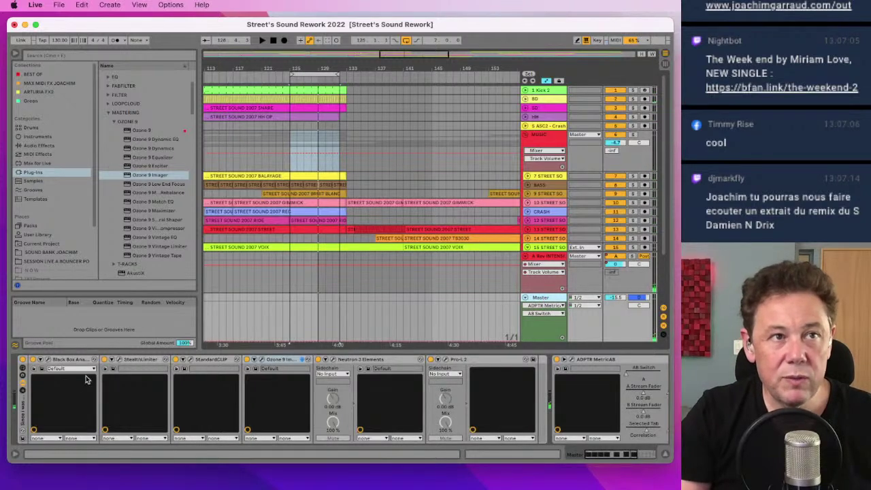
{"action": "left_click", "coordinate": [42, 359]}
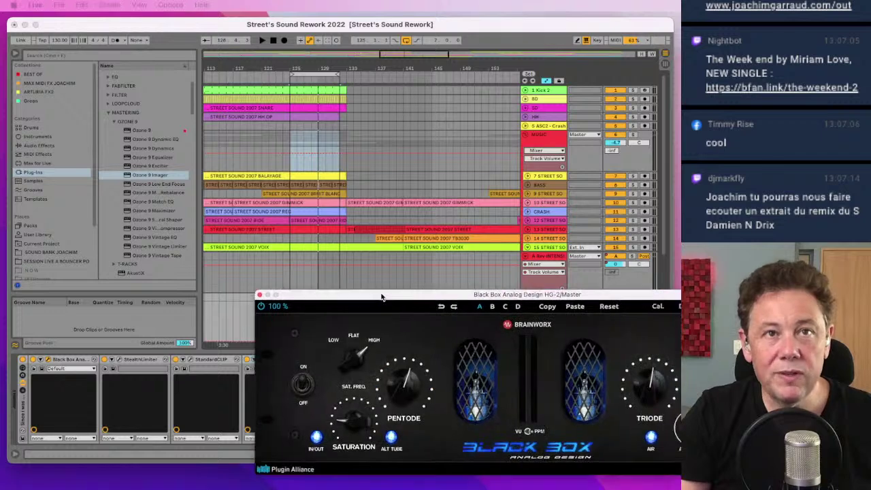
{"action": "left_click_drag", "start_coordinate": [326, 299], "coordinate": [208, 356]}
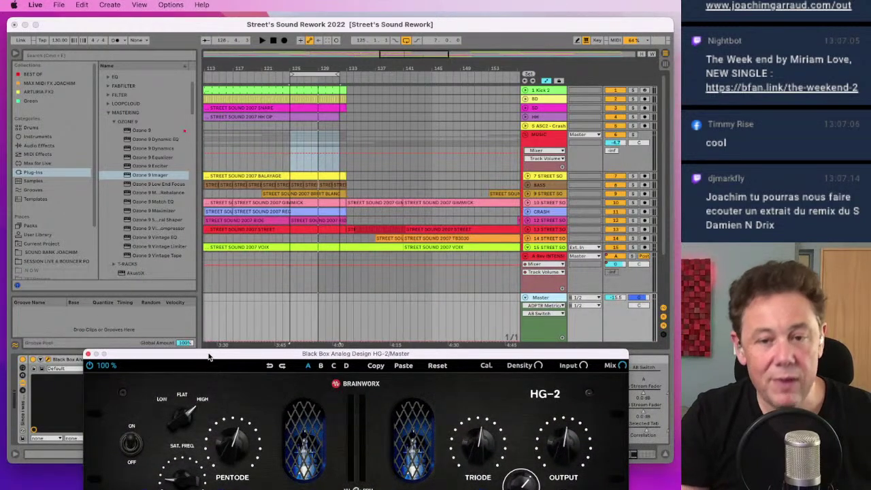
{"action": "key", "text": "space"}
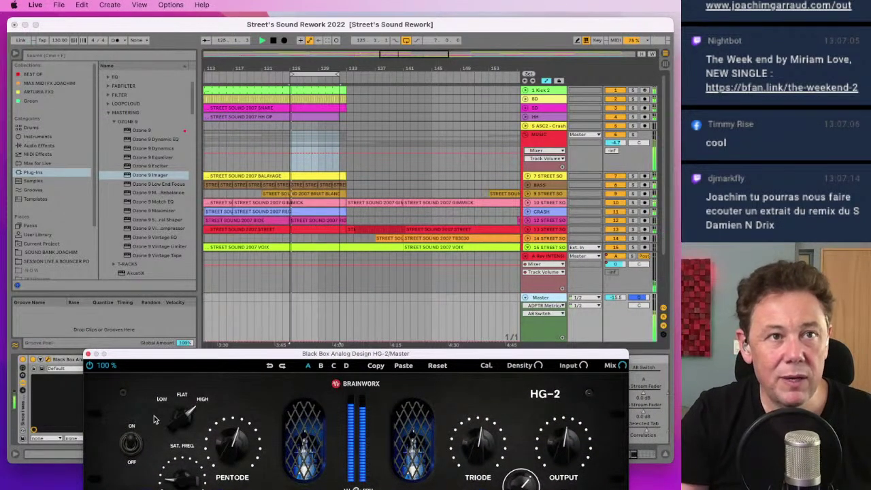
Step: Raise the HG-2 Saturation to about its middle position, set Sat. Freq. to Flat and try a Pentode adjustment
{"action": "left_click_drag", "start_coordinate": [193, 486], "coordinate": [192, 463]}
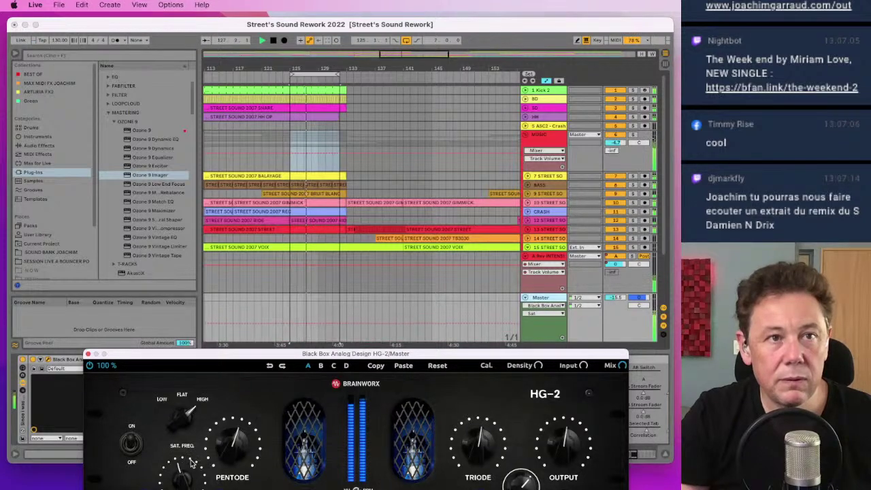
{"action": "mouse_move", "coordinate": [184, 422]}
{"action": "left_mouse_down"}
{"action": "mouse_move", "coordinate": [170, 446]}
{"action": "mouse_move", "coordinate": [189, 406]}
{"action": "left_mouse_up"}
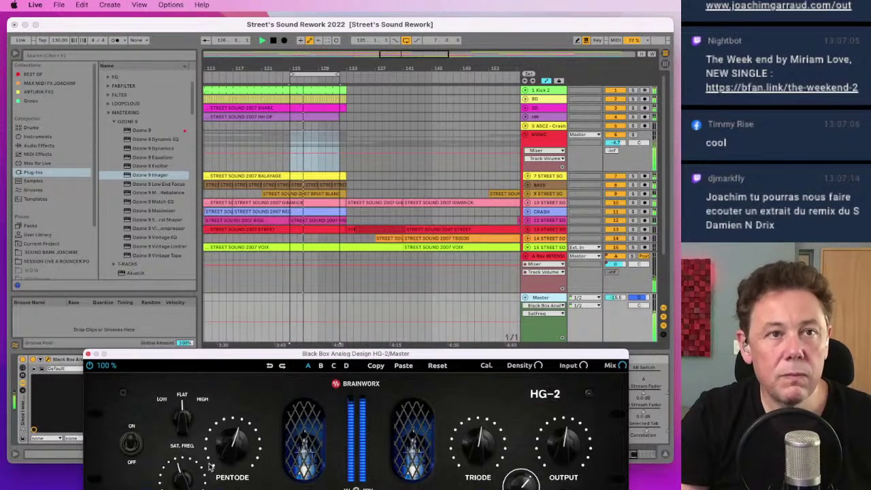
{"action": "mouse_move", "coordinate": [232, 450]}
{"action": "left_mouse_down"}
{"action": "mouse_move", "coordinate": [219, 480]}
{"action": "mouse_move", "coordinate": [225, 444]}
{"action": "left_mouse_up"}
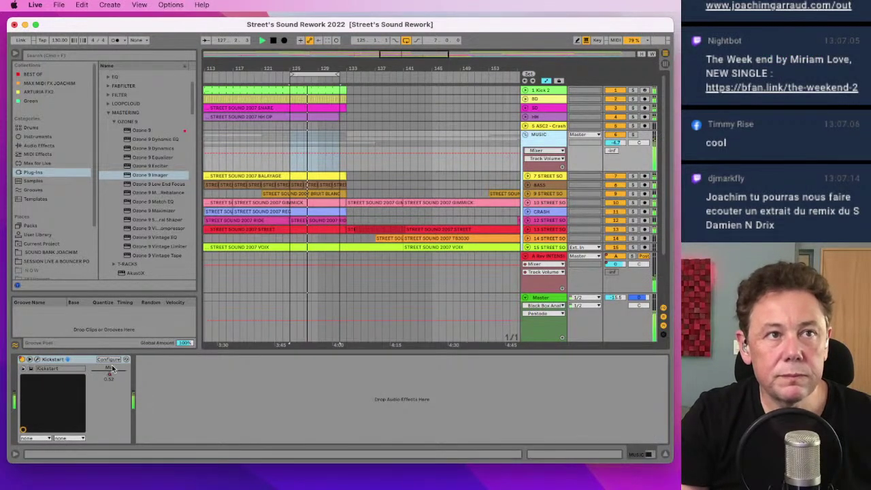
Step: Solo the MUSIC group briefly to check its sound, then unfold the BD track and inspect its effects
{"action": "left_click", "coordinate": [550, 138]}
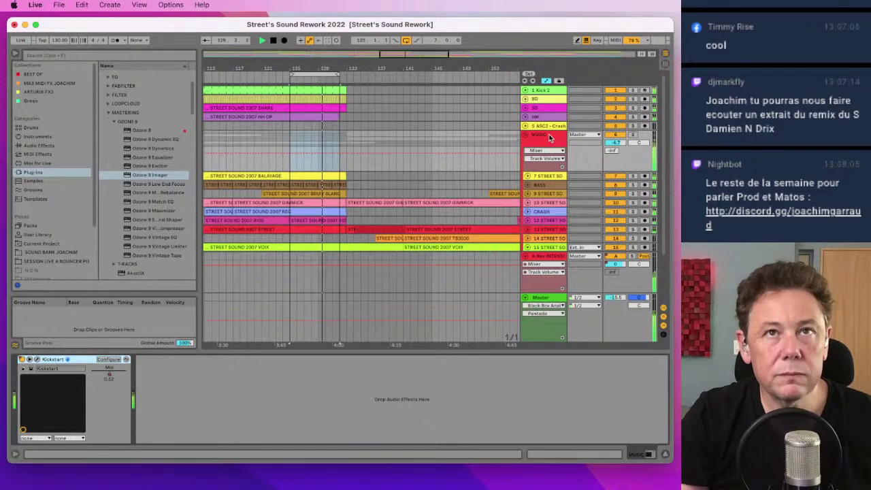
{"action": "left_click", "coordinate": [633, 136]}
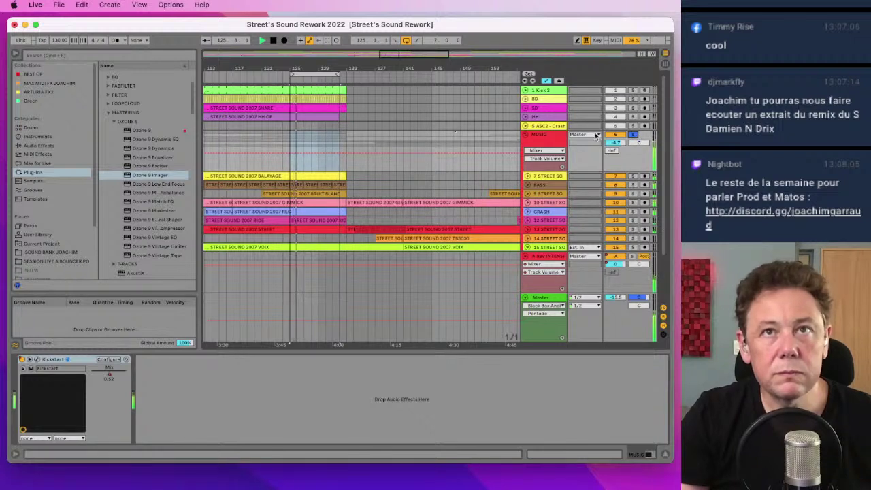
{"action": "left_click", "coordinate": [633, 134]}
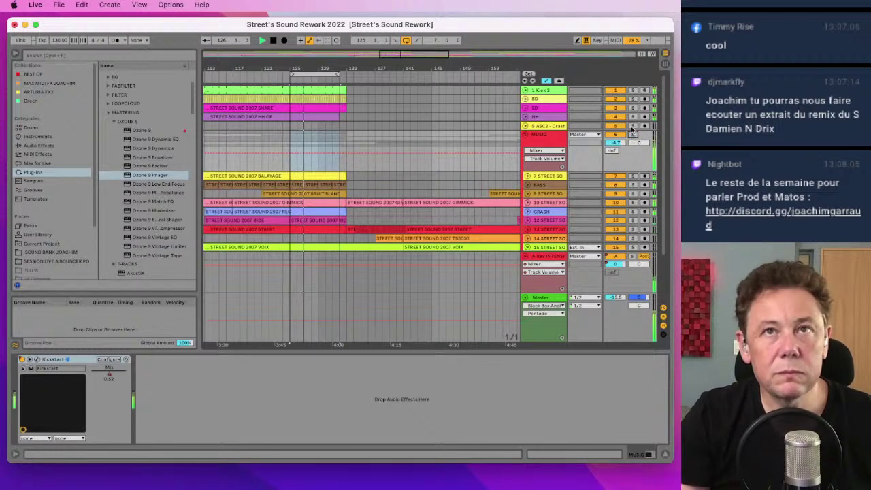
{"action": "left_click", "coordinate": [525, 99]}
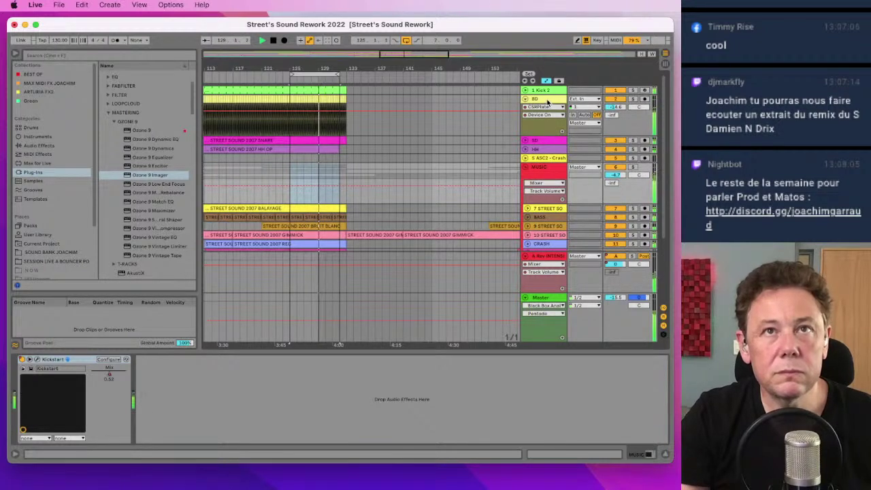
{"action": "left_click", "coordinate": [547, 102]}
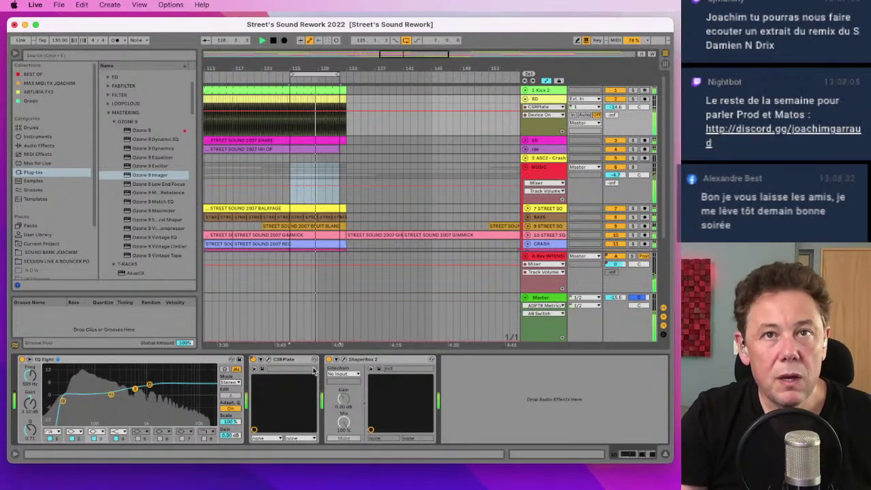
Step: Return to the Master track's devices, close the Black Box HG-2 window and check the StealthLimiter
{"action": "left_click", "coordinate": [541, 298]}
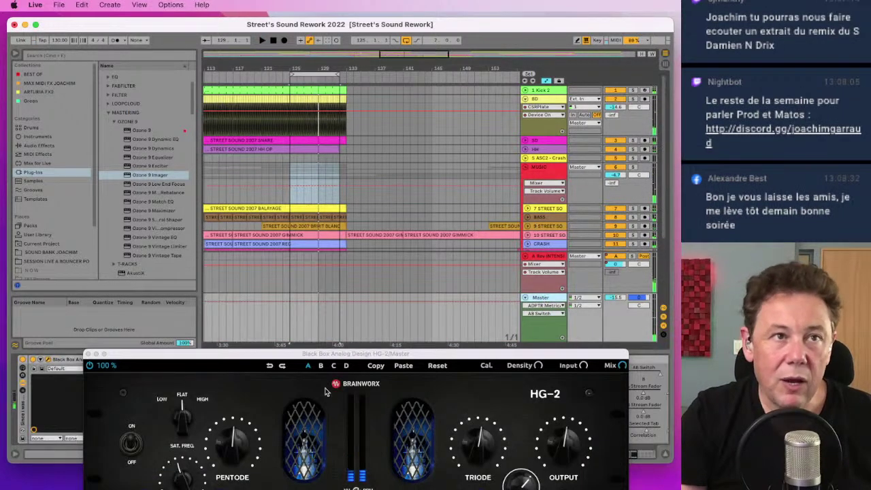
{"action": "left_click", "coordinate": [88, 355]}
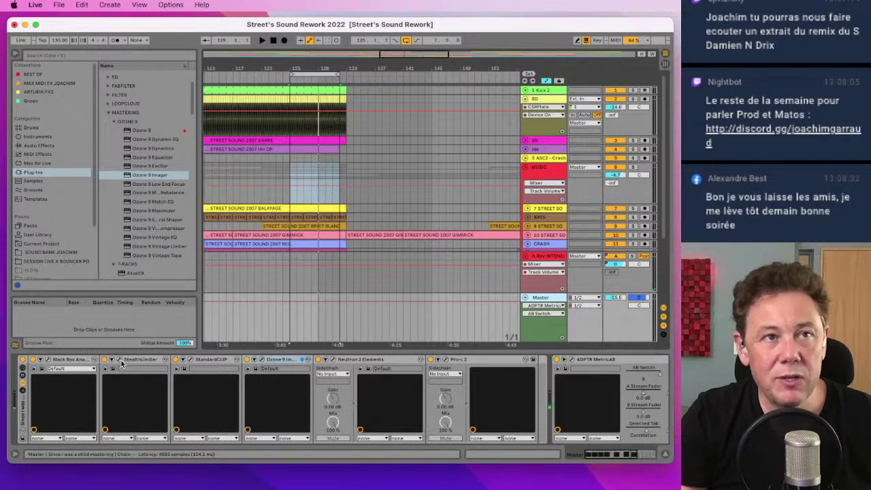
{"action": "left_click", "coordinate": [119, 360]}
{"action": "left_click", "coordinate": [598, 17]}
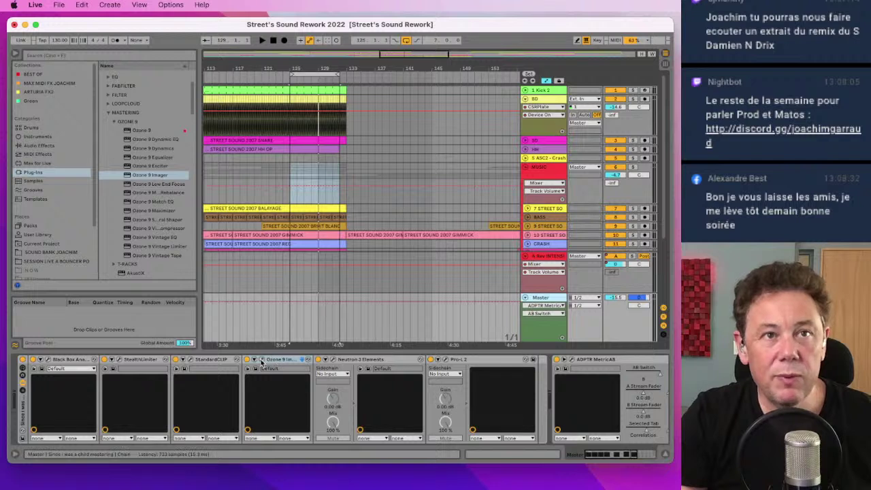
Step: Open Neutron 3 Elements on the Master track and watch its equalizer spectrum while playing the loop
{"action": "key", "text": "space"}
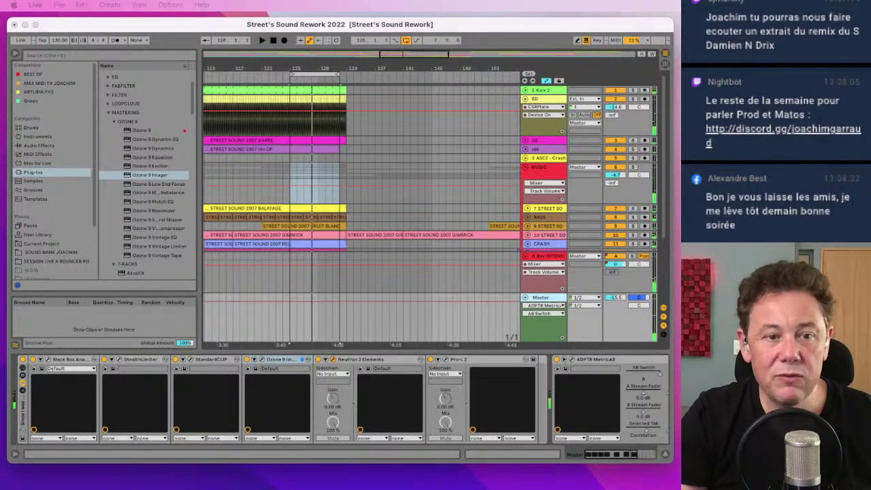
{"action": "key", "text": "super+Tab"}
{"action": "left_click", "coordinate": [325, 359]}
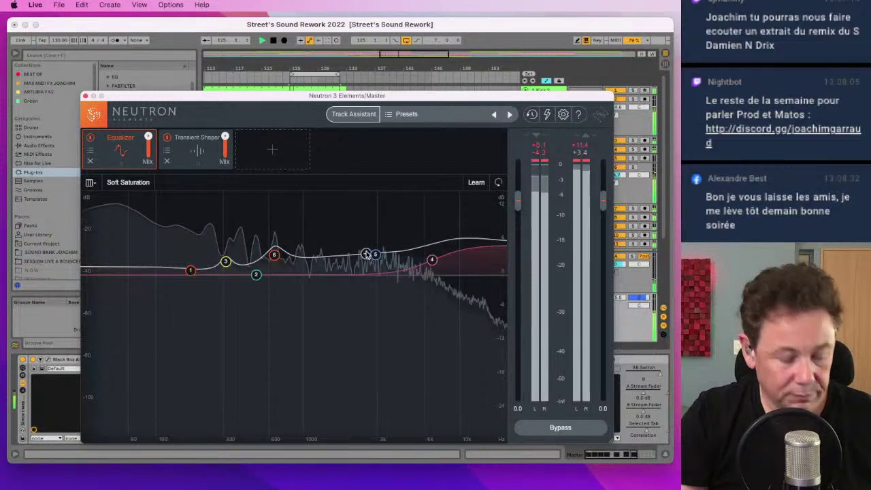
{"action": "key", "text": "space"}
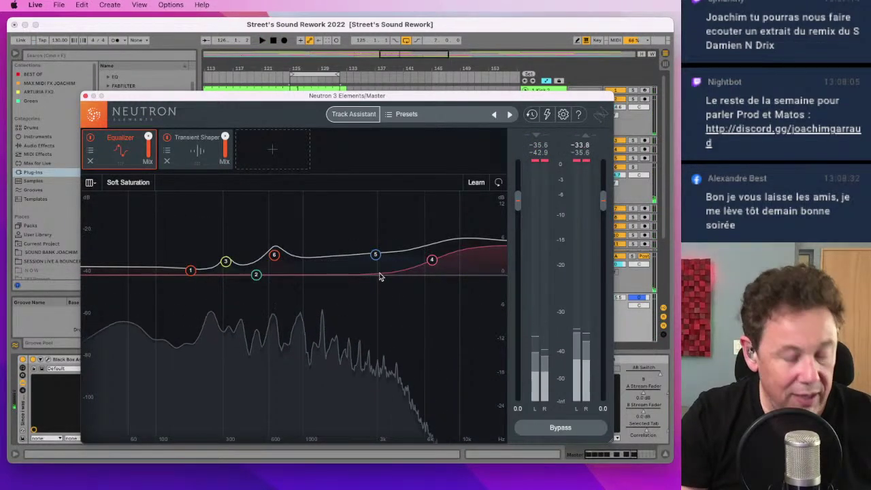
{"action": "key", "text": "space"}
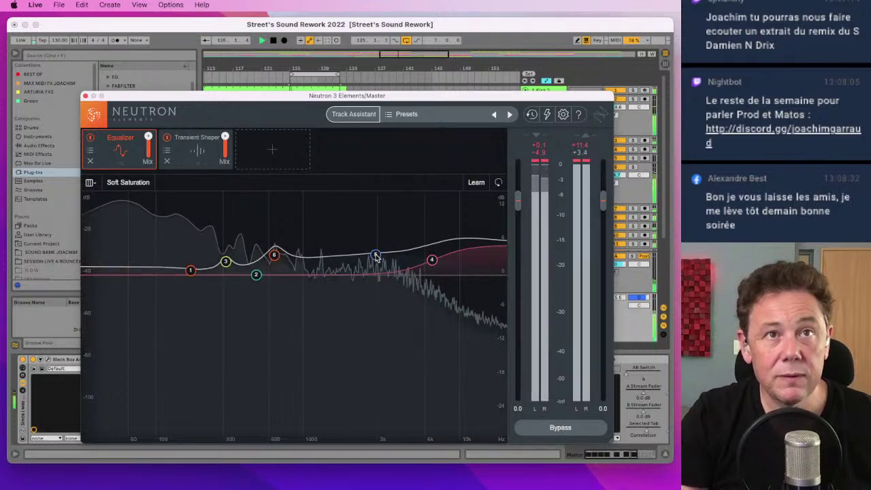
Step: Boost Neutron equalizer node 5 by 5.5 dB at 2181 Hz and shift node 4 slightly lower in frequency
{"action": "mouse_move", "coordinate": [375, 255]}
{"action": "left_mouse_down"}
{"action": "mouse_move", "coordinate": [340, 198]}
{"action": "mouse_move", "coordinate": [360, 211]}
{"action": "mouse_move", "coordinate": [454, 204]}
{"action": "mouse_move", "coordinate": [391, 223]}
{"action": "mouse_move", "coordinate": [370, 244]}
{"action": "left_mouse_up"}
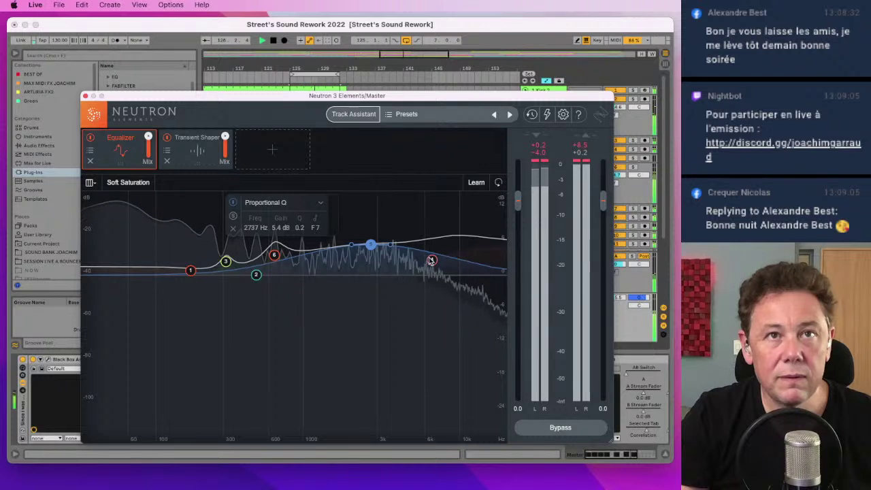
{"action": "mouse_move", "coordinate": [432, 261]}
{"action": "left_mouse_down"}
{"action": "mouse_move", "coordinate": [431, 251]}
{"action": "mouse_move", "coordinate": [426, 259]}
{"action": "left_mouse_up"}
{"action": "left_click_drag", "start_coordinate": [373, 247], "coordinate": [361, 248]}
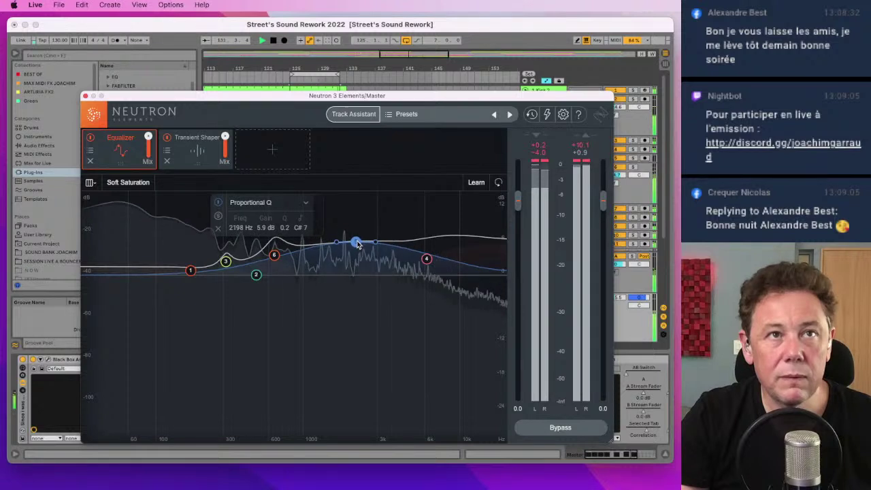
{"action": "left_click_drag", "start_coordinate": [358, 246], "coordinate": [355, 244]}
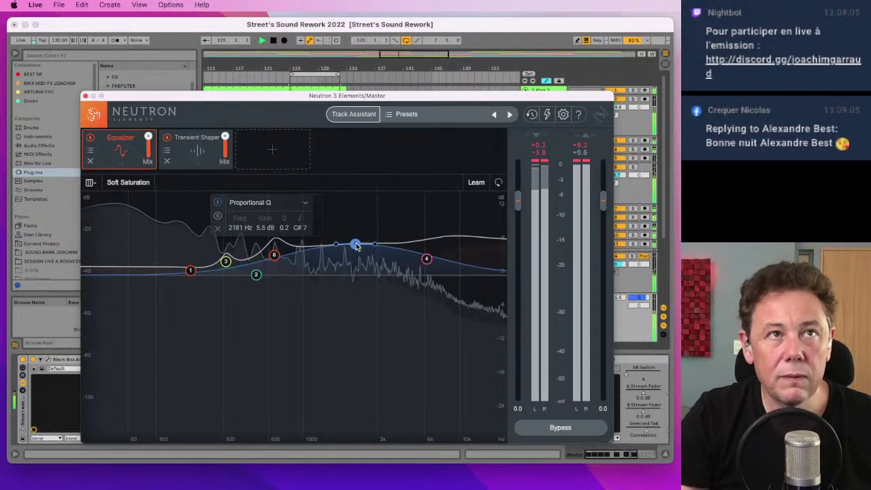
Step: Add an Exciter module to the Master's Neutron with drive 3.7 and a reduced module mix, audition it, and close the plug-in window
{"action": "left_click", "coordinate": [273, 151]}
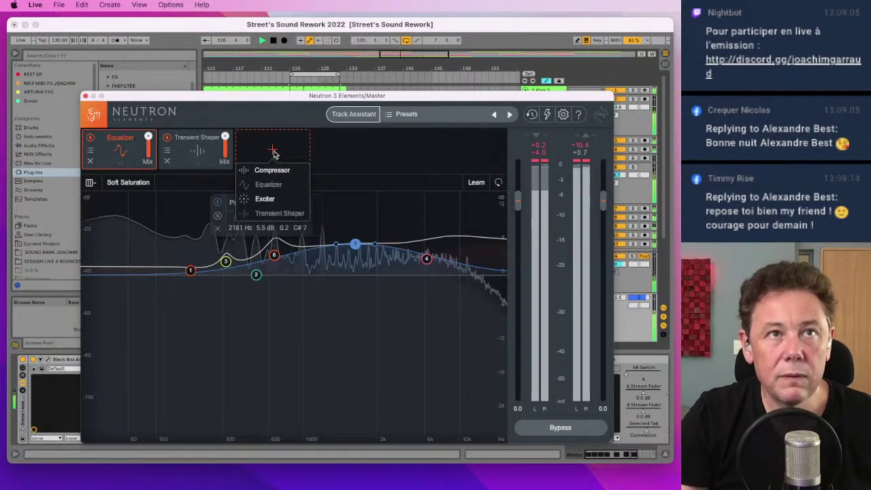
{"action": "left_click", "coordinate": [264, 199]}
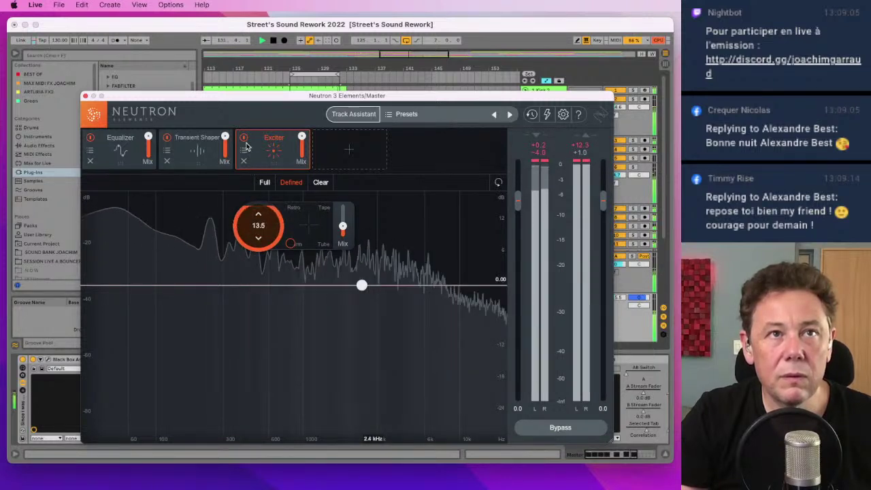
{"action": "left_click_drag", "start_coordinate": [257, 218], "coordinate": [255, 228]}
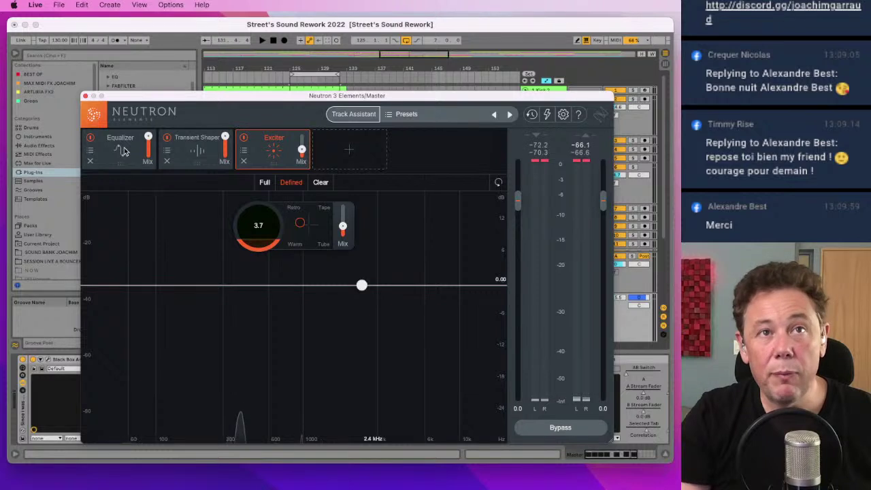
{"action": "key", "text": "space"}
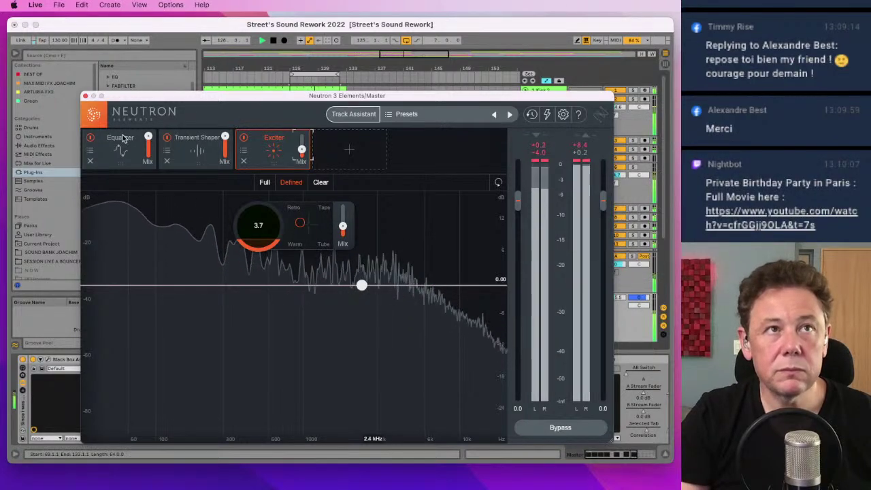
{"action": "left_click", "coordinate": [85, 96]}
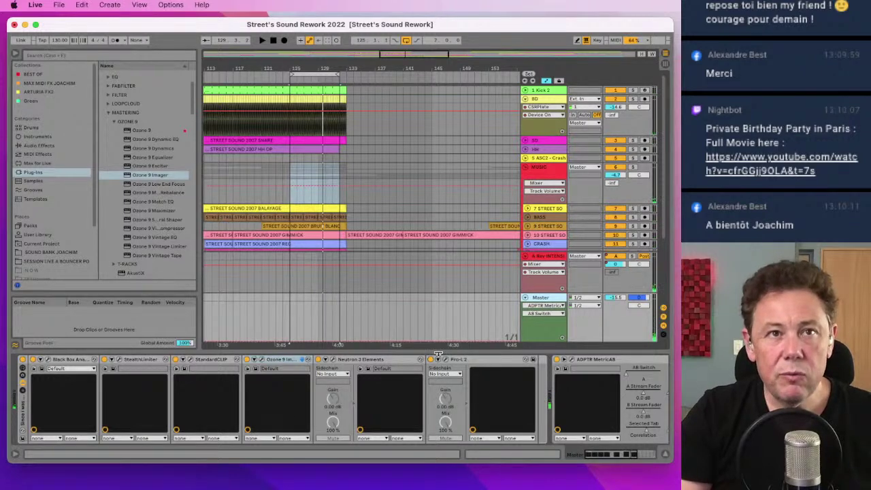
Step: Fold all the tracks, move the loop to bars 113 to 120, and play it back
{"action": "left_click_drag", "start_coordinate": [299, 66], "coordinate": [299, 60]}
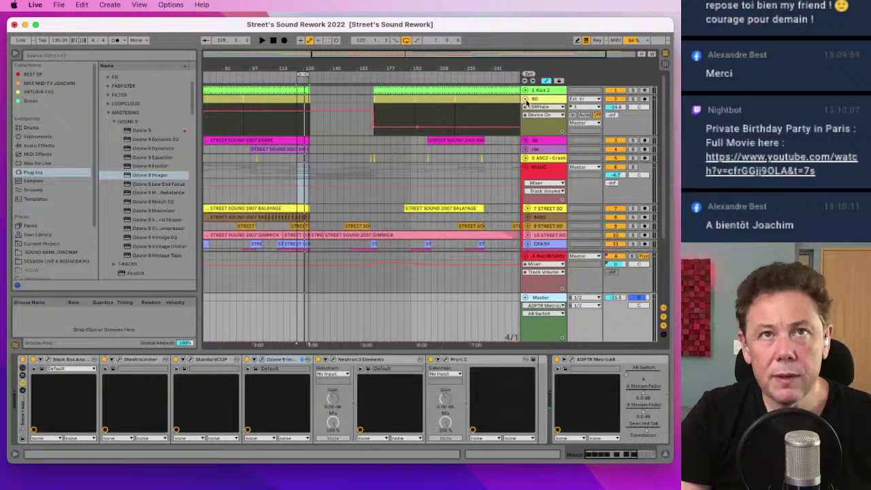
{"action": "left_click", "coordinate": [526, 100], "text": "alt"}
{"action": "left_click", "coordinate": [267, 77]}
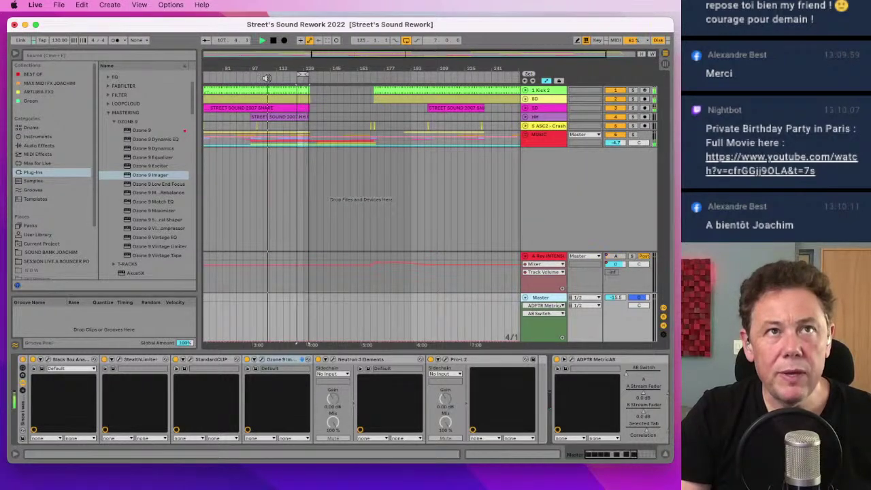
{"action": "mouse_move", "coordinate": [288, 69]}
{"action": "left_mouse_down"}
{"action": "mouse_move", "coordinate": [376, 74]}
{"action": "mouse_move", "coordinate": [294, 79]}
{"action": "left_mouse_up"}
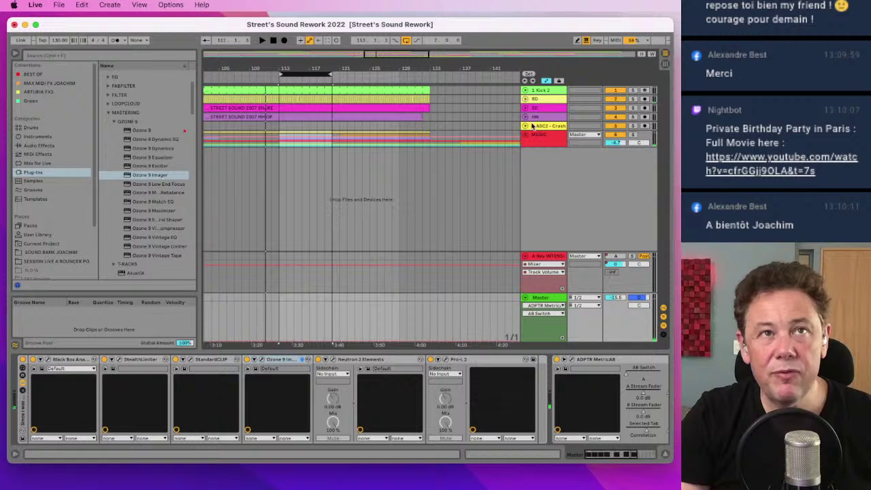
{"action": "key", "text": "space"}
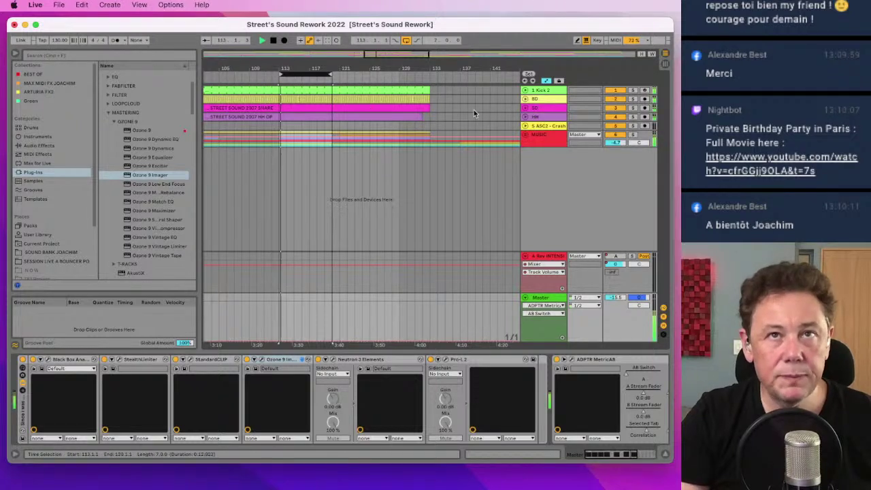
Step: Solo the MUSIC group and insert the Trackspacer plug-in after Kickstart, keeping its window in view
{"action": "left_click", "coordinate": [531, 138]}
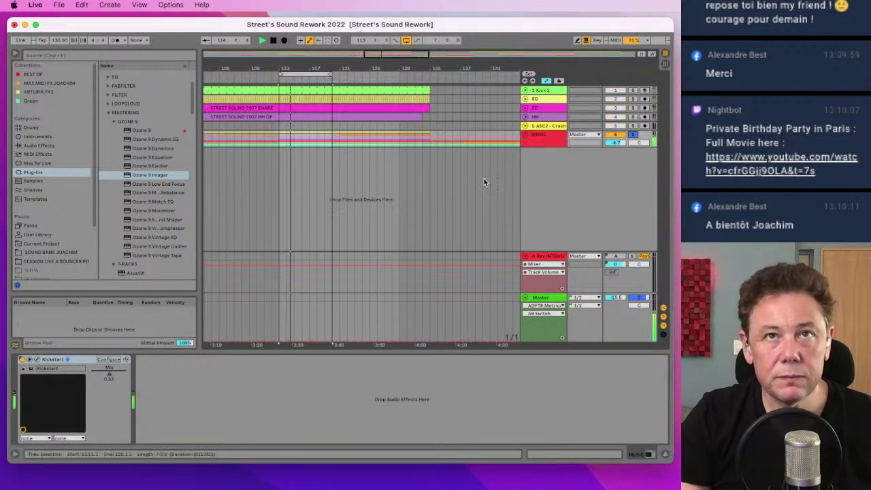
{"action": "left_click", "coordinate": [112, 122]}
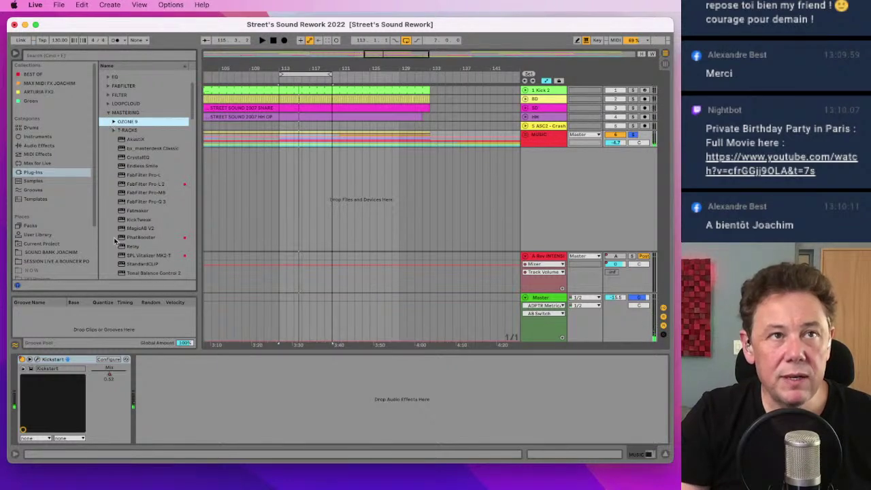
{"action": "scroll", "coordinate": [123, 243], "scroll_direction": "down", "scroll_amount": 3}
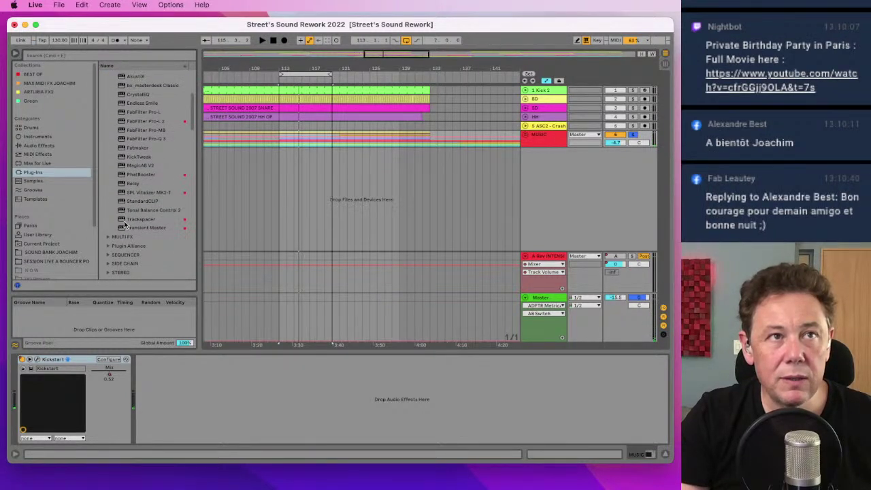
{"action": "mouse_move", "coordinate": [122, 221]}
{"action": "left_mouse_down"}
{"action": "mouse_move", "coordinate": [230, 419]}
{"action": "mouse_move", "coordinate": [243, 405]}
{"action": "left_mouse_up"}
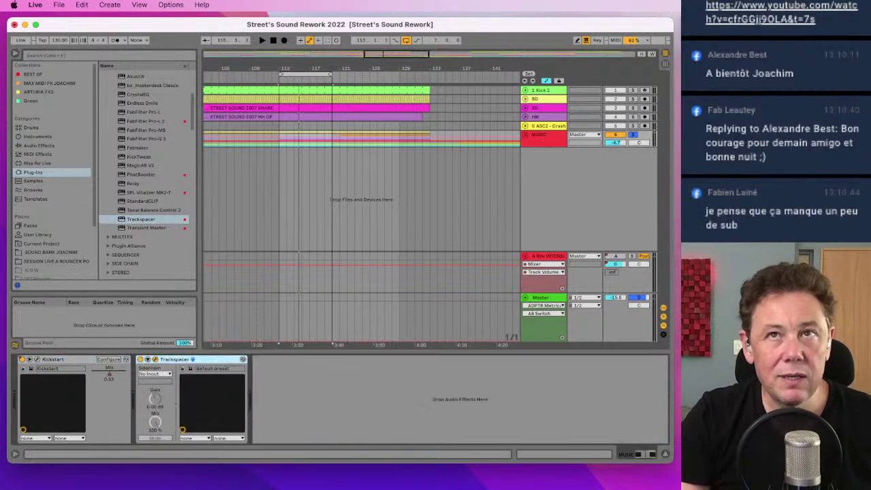
{"action": "left_click_drag", "start_coordinate": [629, 53], "coordinate": [315, 101]}
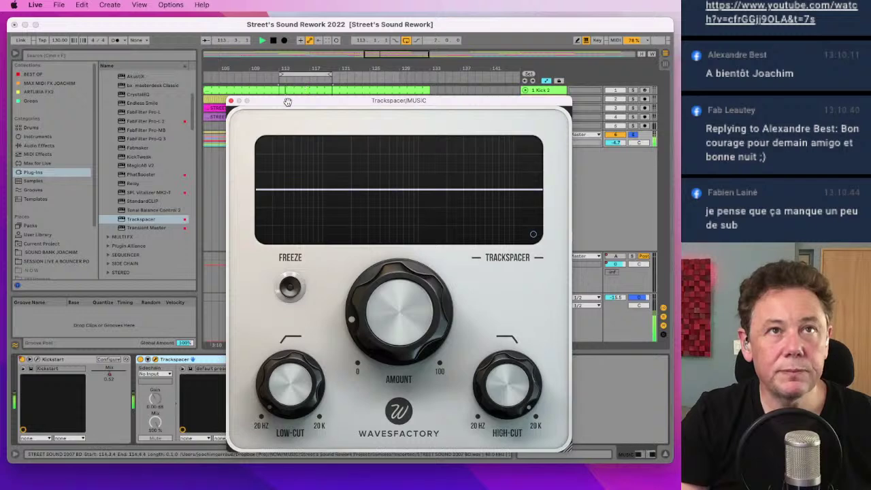
{"action": "left_click_drag", "start_coordinate": [290, 106], "coordinate": [336, 362]}
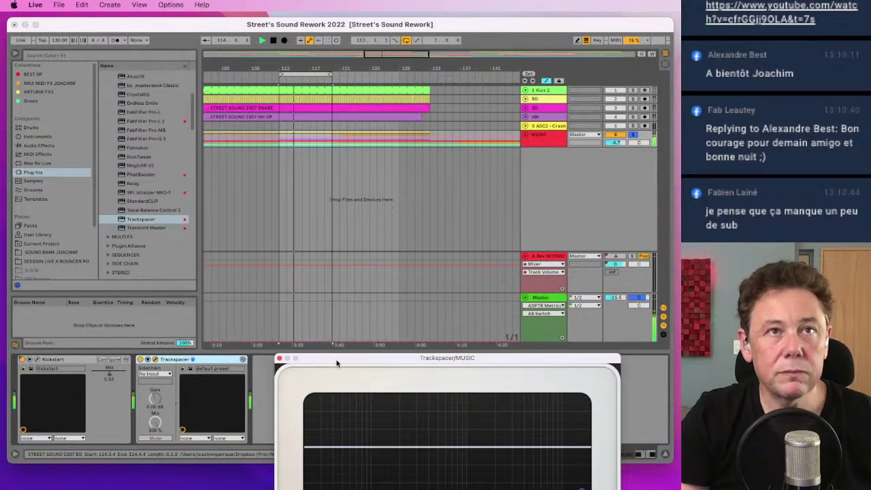
{"action": "key", "text": "space"}
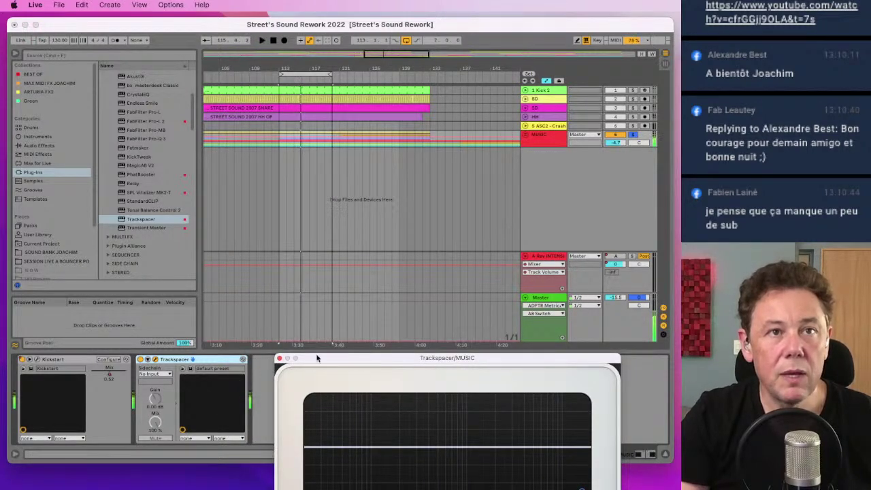
{"action": "left_click_drag", "start_coordinate": [315, 360], "coordinate": [303, 128]}
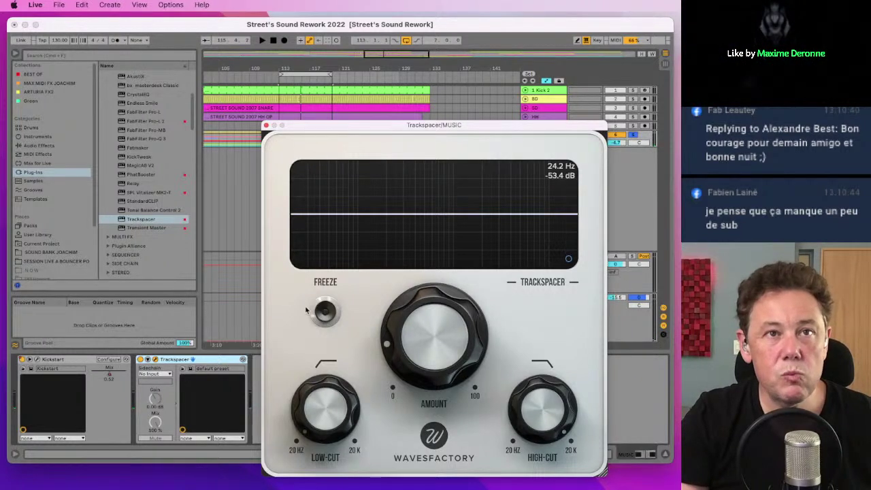
Step: Set the Trackspacer's sidechain source to 1-Kick 2 and play the loop
{"action": "left_click", "coordinate": [160, 374]}
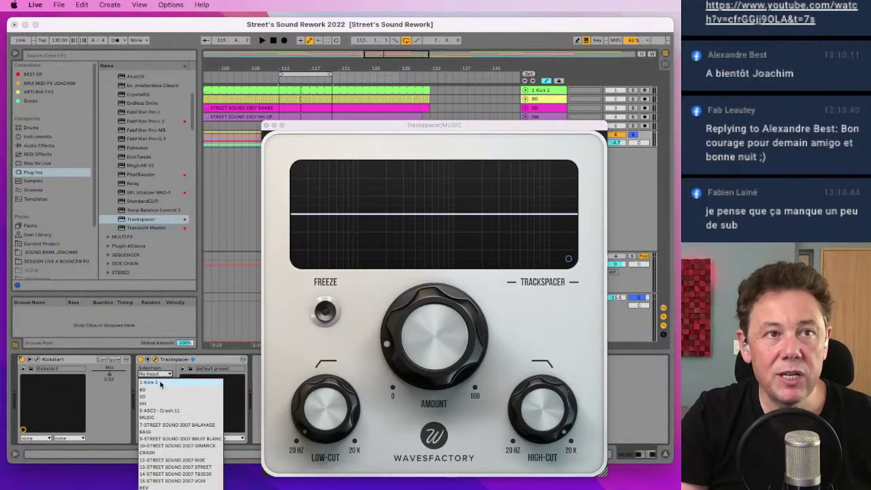
{"action": "left_click", "coordinate": [153, 386]}
{"action": "key", "text": "space"}
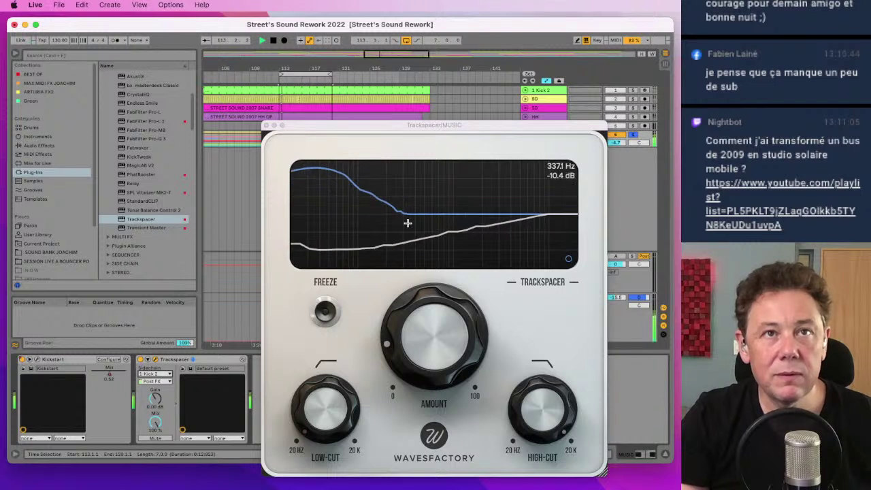
Step: Try the Trackspacer with a raised low-cut and the amount at 100%
{"action": "mouse_move", "coordinate": [343, 422]}
{"action": "left_click_drag", "start_coordinate": [343, 422], "coordinate": [333, 342]}
{"action": "left_click_drag", "start_coordinate": [413, 318], "coordinate": [436, 255]}
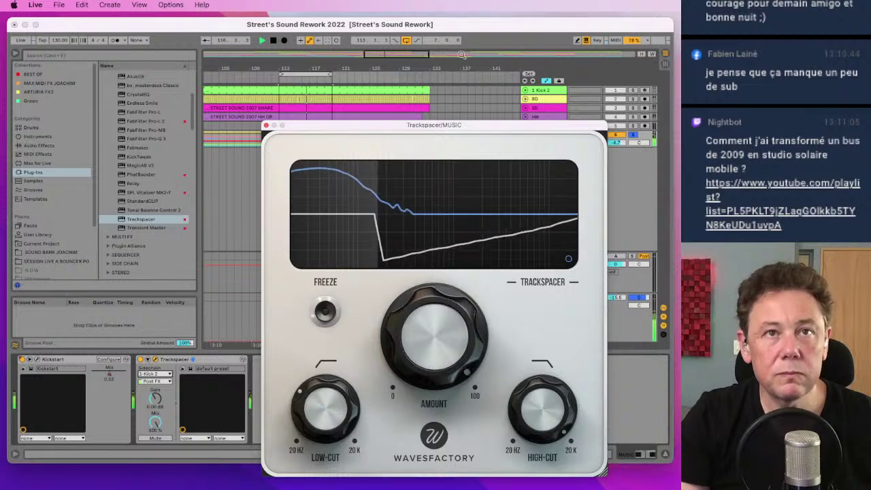
Step: Return the Trackspacer's low-cut to its minimum and lower the high-cut so only the deepest bass is ducked
{"action": "mouse_move", "coordinate": [413, 327]}
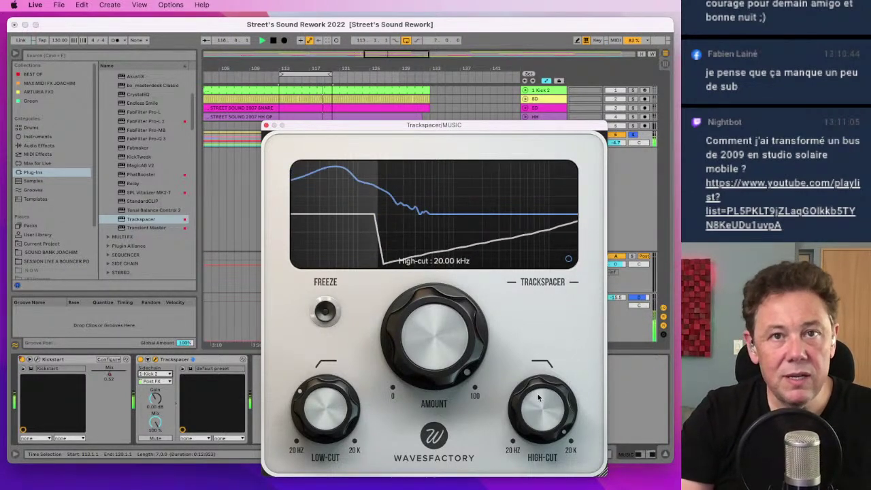
{"action": "left_click_drag", "start_coordinate": [334, 393], "coordinate": [333, 435]}
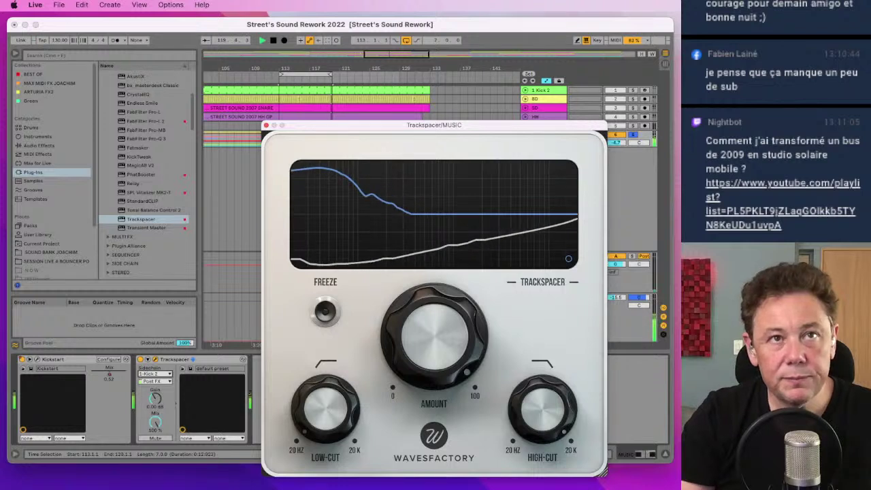
{"action": "left_click_drag", "start_coordinate": [544, 408], "coordinate": [503, 446]}
{"action": "left_click_drag", "start_coordinate": [534, 406], "coordinate": [517, 464]}
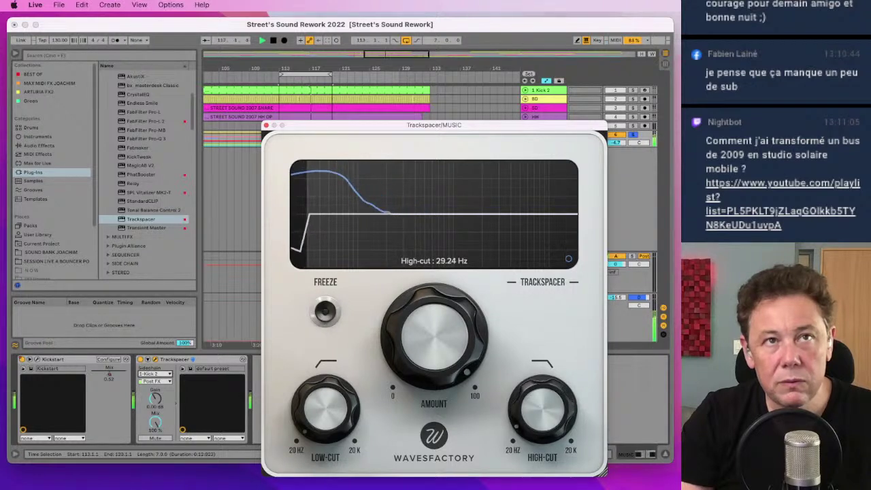
{"action": "left_click_drag", "start_coordinate": [535, 392], "coordinate": [535, 388]}
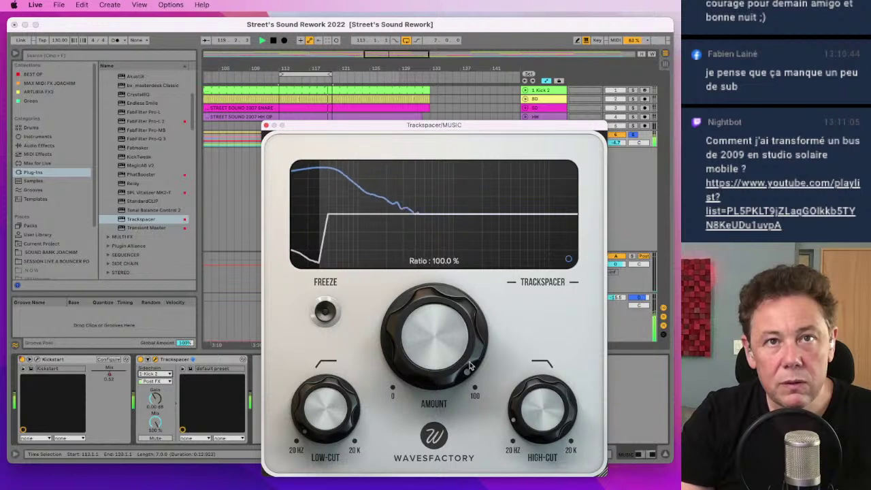
Step: Reduce the Trackspacer amount below 100%, hide its window, and unsolo the MUSIC group
{"action": "left_click_drag", "start_coordinate": [434, 333], "coordinate": [435, 442]}
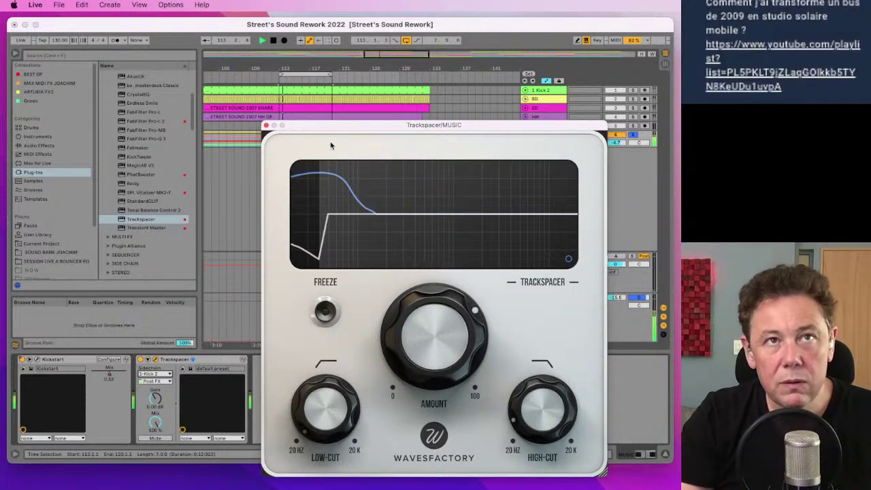
{"action": "key", "text": "super+alt+p"}
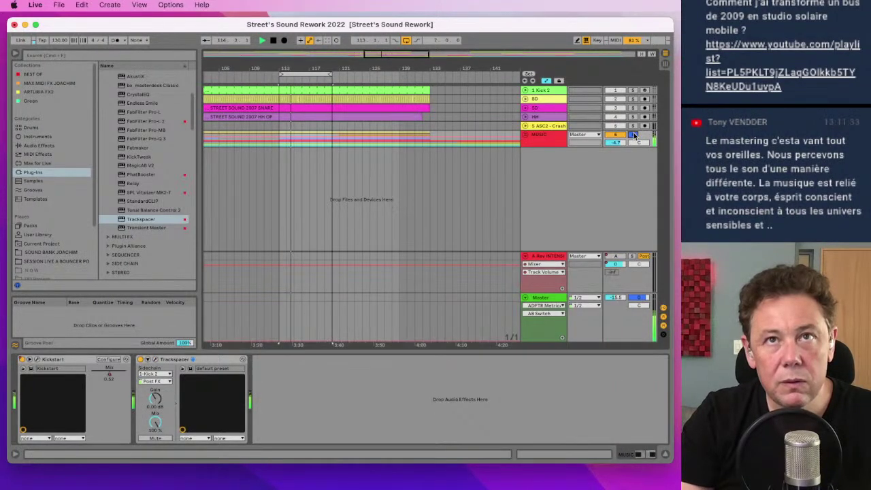
{"action": "left_click", "coordinate": [633, 135]}
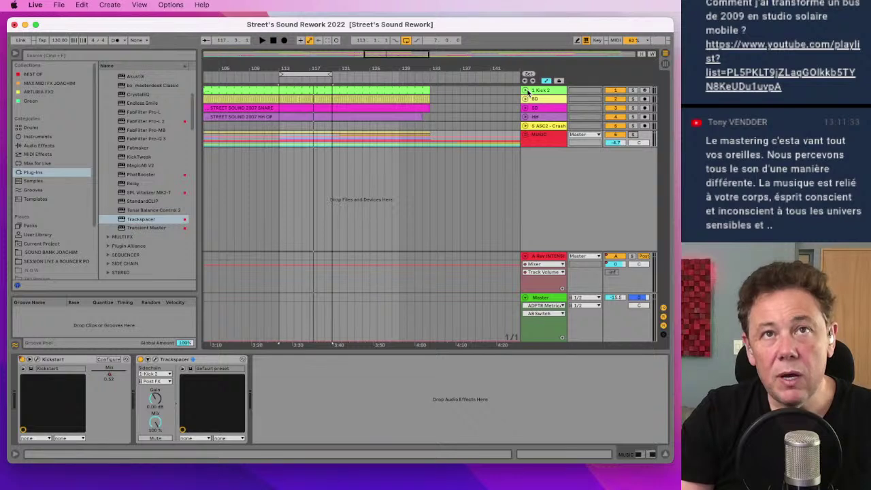
Step: Unfold and solo the 1 Kick 2 track, play it, and open its Kick 2 instrument window
{"action": "left_click", "coordinate": [524, 91]}
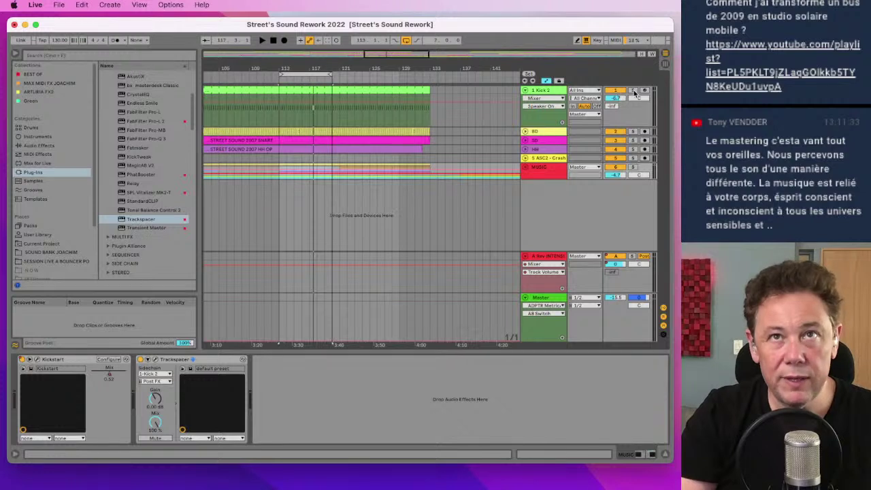
{"action": "left_click", "coordinate": [633, 90]}
{"action": "key", "text": "space"}
{"action": "scroll", "coordinate": [359, 106], "scroll_direction": "right", "scroll_amount": 3}
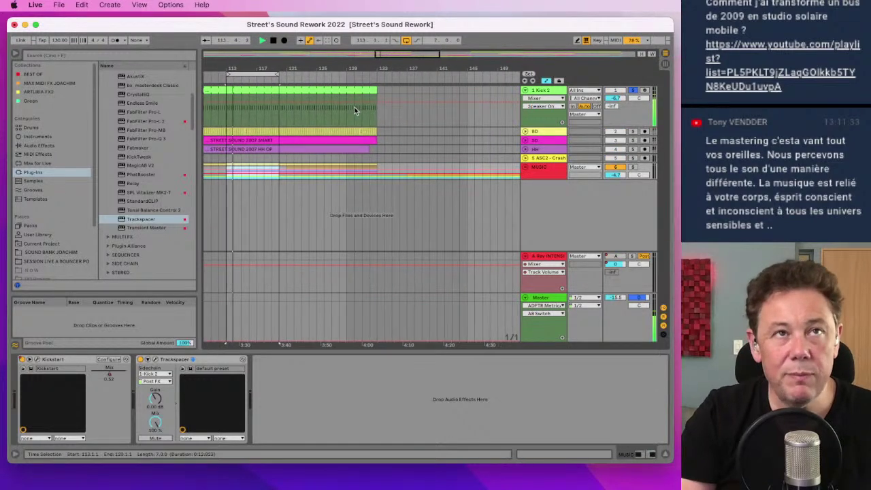
{"action": "scroll", "coordinate": [356, 109], "scroll_direction": "left", "scroll_amount": 3}
{"action": "left_click", "coordinate": [356, 109]}
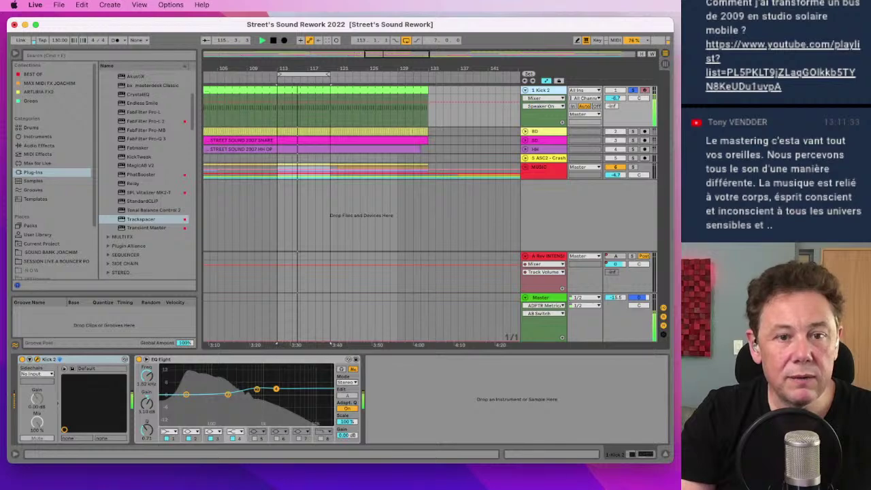
{"action": "key", "text": "super+alt+p"}
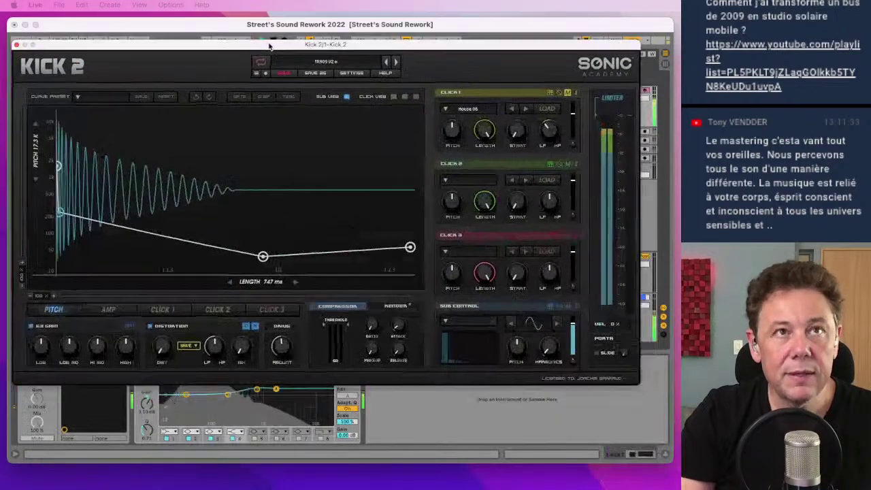
{"action": "left_click_drag", "start_coordinate": [270, 46], "coordinate": [292, 93]}
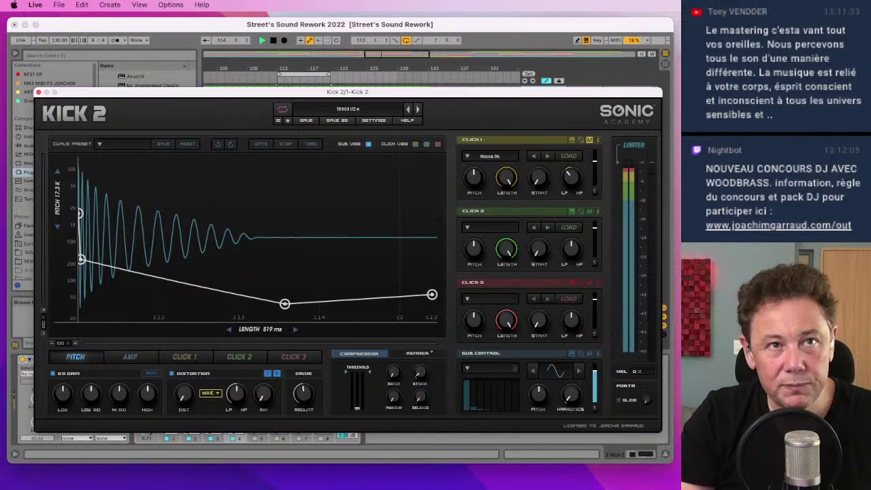
Step: Set the kick's length to 824 ms in Kick 2 and close the instrument window
{"action": "scroll", "coordinate": [269, 332], "scroll_direction": "up", "scroll_amount": 3}
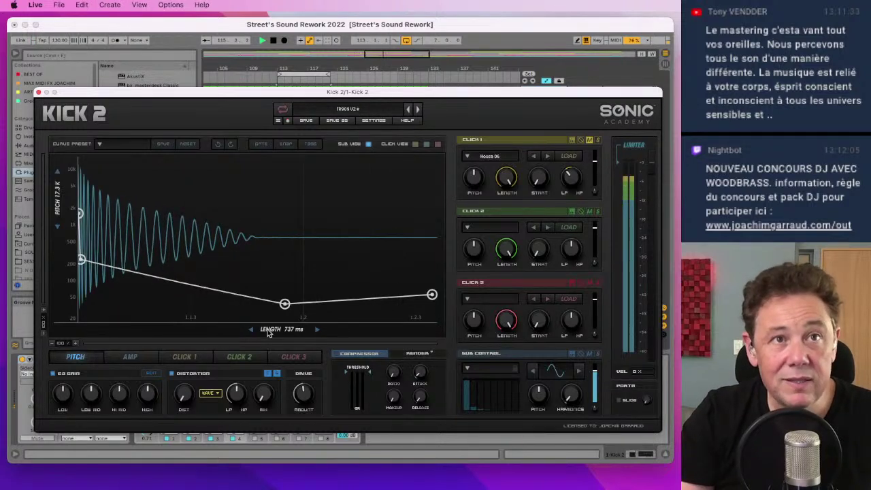
{"action": "left_click_drag", "start_coordinate": [282, 330], "coordinate": [282, 313]}
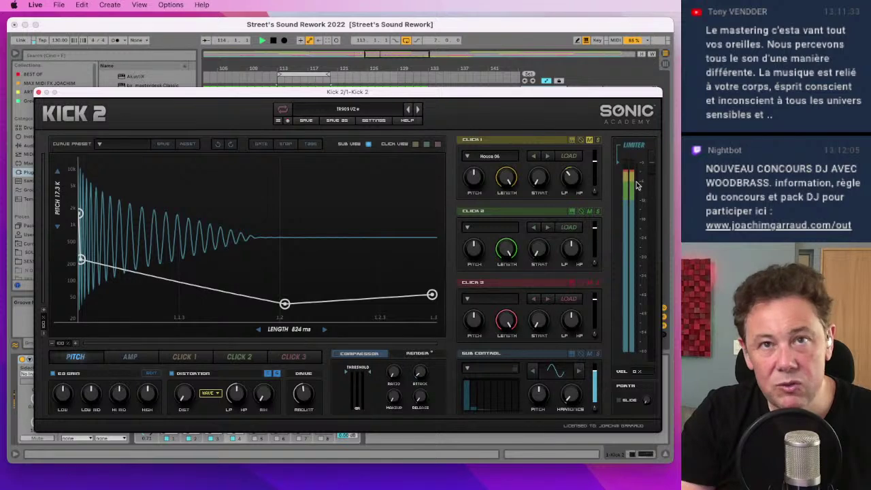
{"action": "left_click", "coordinate": [39, 92]}
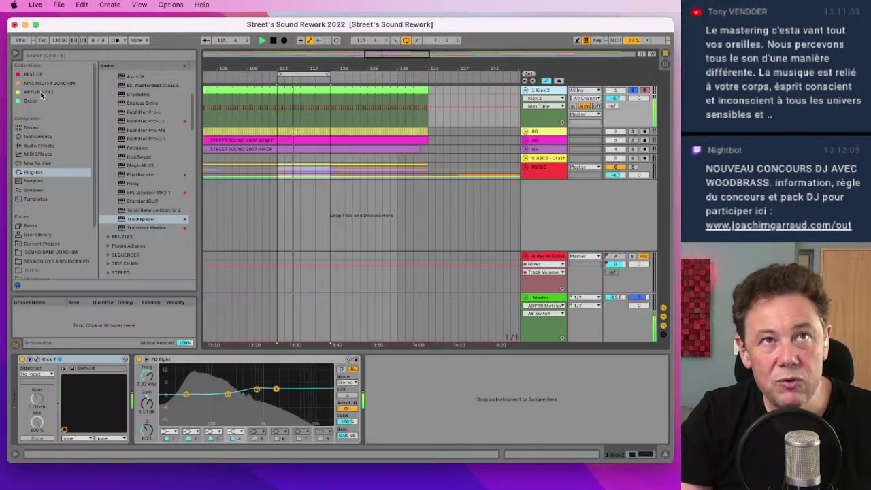
Step: Unsolo the 1 Kick 2 track and set the MUSIC group's volume to -4.5 dB
{"action": "left_click", "coordinate": [633, 91]}
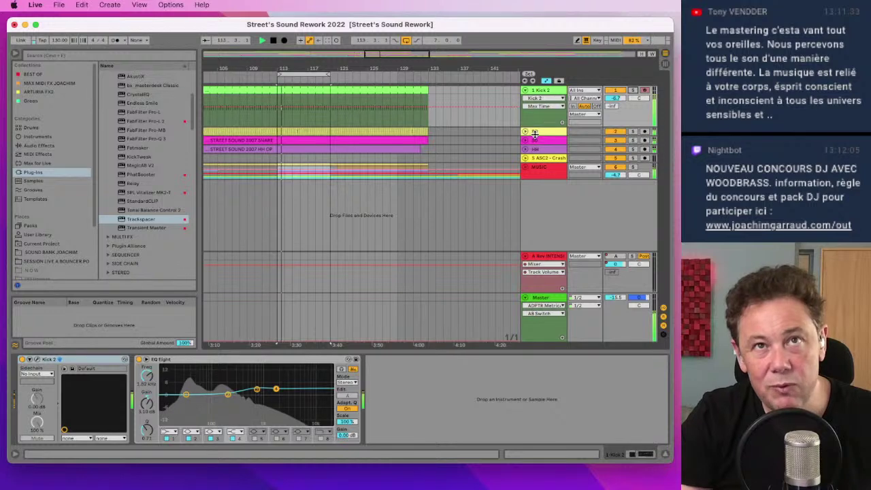
{"action": "left_click", "coordinate": [529, 174]}
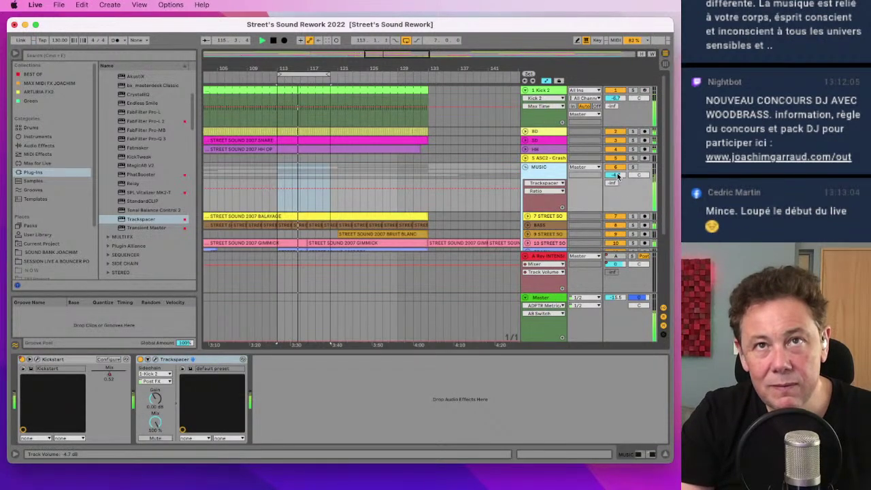
{"action": "left_click_drag", "start_coordinate": [614, 175], "coordinate": [615, 172]}
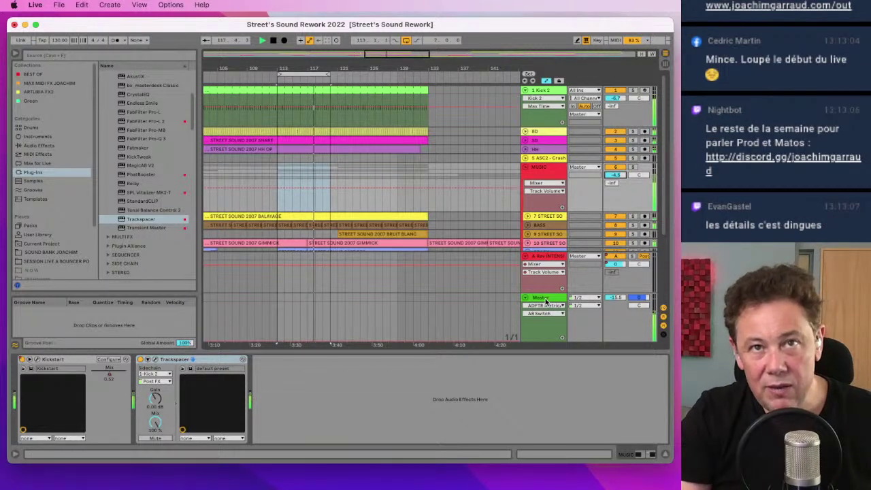
Step: Bypass the Master's effect rack and re-enable it to compare the sound with and without the mastering chain
{"action": "left_click", "coordinate": [477, 321]}
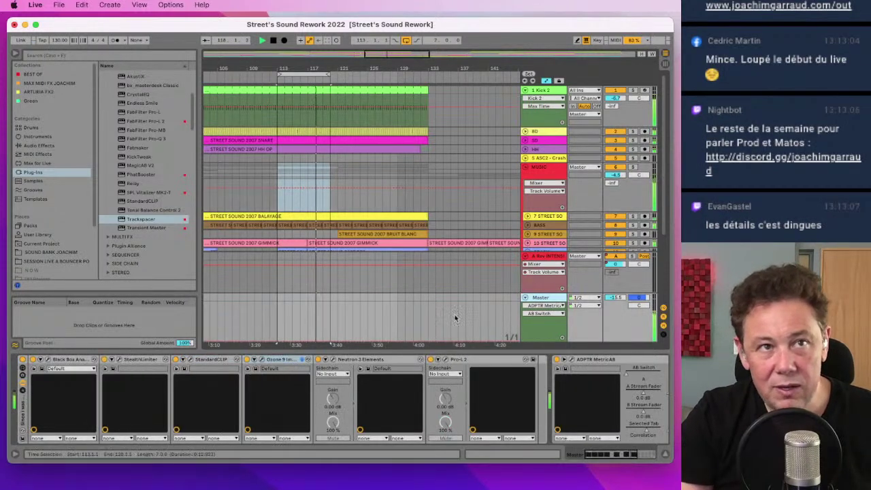
{"action": "left_click", "coordinate": [22, 360]}
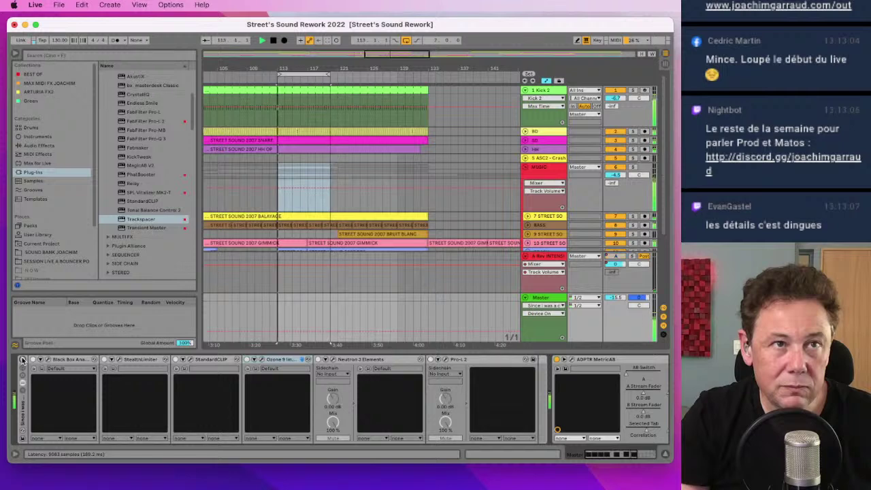
{"action": "left_click", "coordinate": [22, 360]}
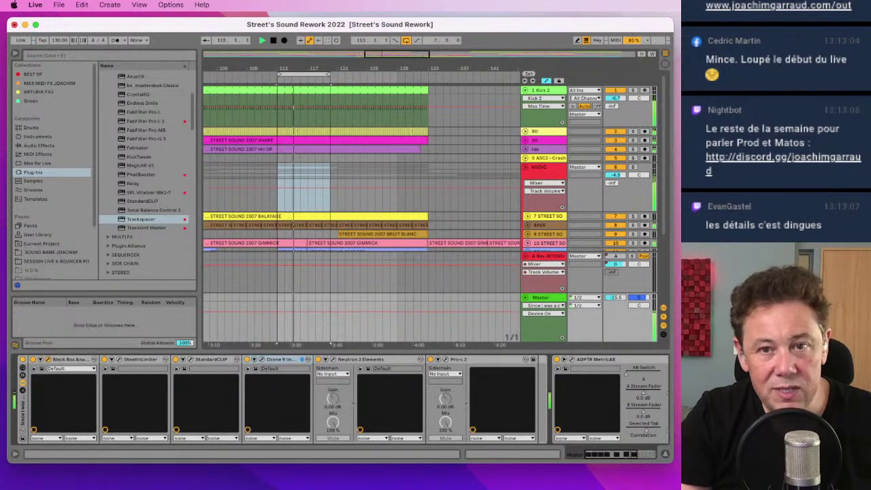
Step: Open the Black Box HG-2 on the Master, sweep its Pentode amount and set it to 52%
{"action": "left_click", "coordinate": [36, 369]}
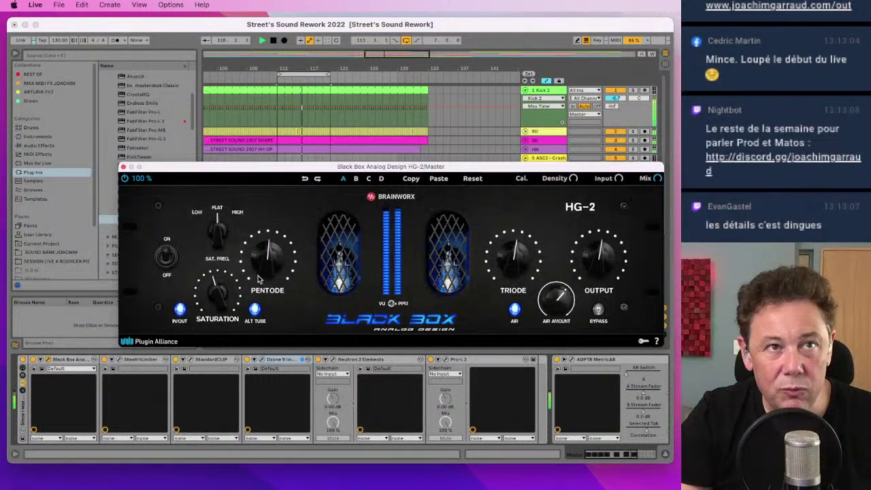
{"action": "mouse_move", "coordinate": [272, 254]}
{"action": "left_click_drag", "start_coordinate": [272, 254], "coordinate": [270, 331]}
{"action": "left_click_drag", "start_coordinate": [269, 294], "coordinate": [271, 252]}
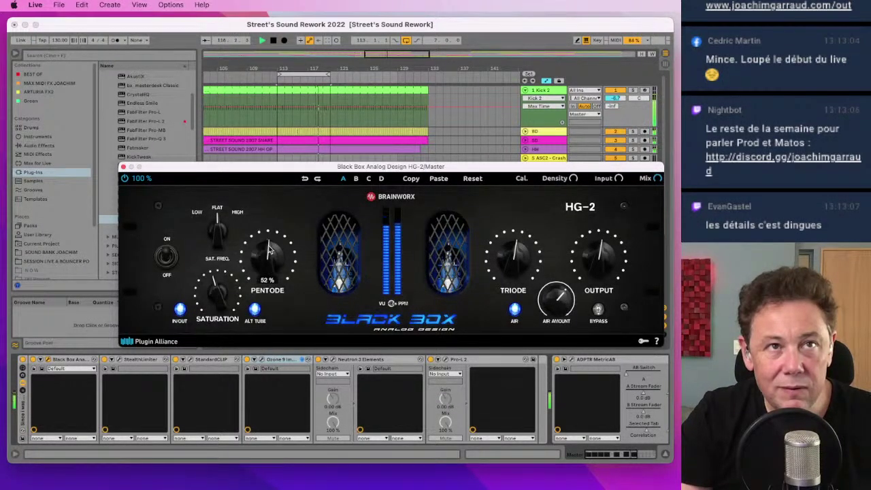
Step: Set the HG-2's saturation frequency to High and its Saturation to about 37%, and close the plug-in window
{"action": "mouse_move", "coordinate": [221, 302]}
{"action": "left_mouse_down"}
{"action": "mouse_move", "coordinate": [213, 340]}
{"action": "mouse_move", "coordinate": [210, 291]}
{"action": "left_mouse_up"}
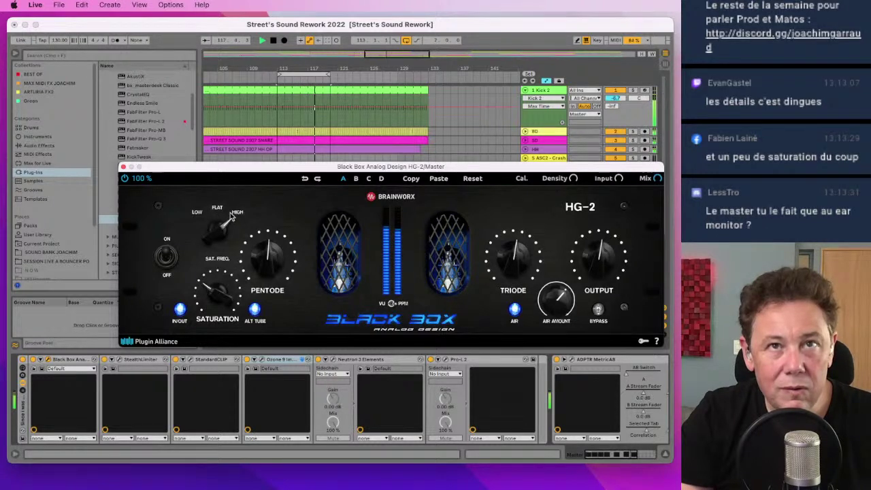
{"action": "left_click_drag", "start_coordinate": [217, 287], "coordinate": [214, 289]}
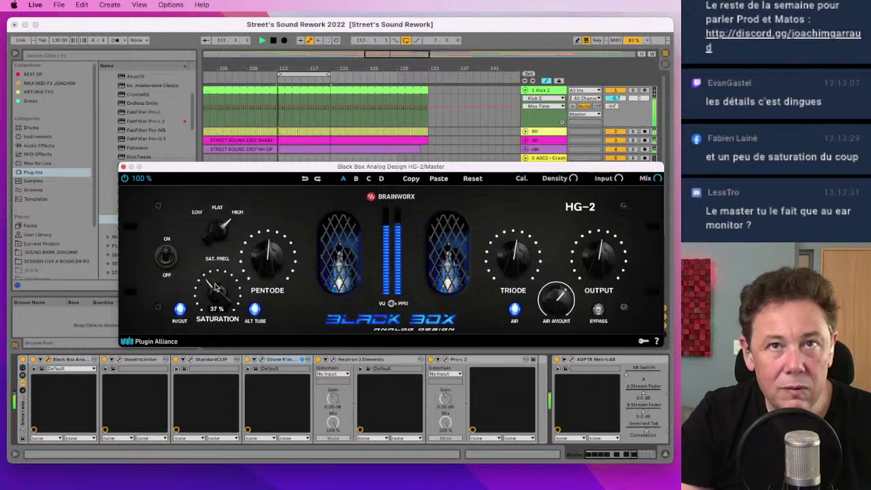
{"action": "left_click_drag", "start_coordinate": [214, 286], "coordinate": [213, 286]}
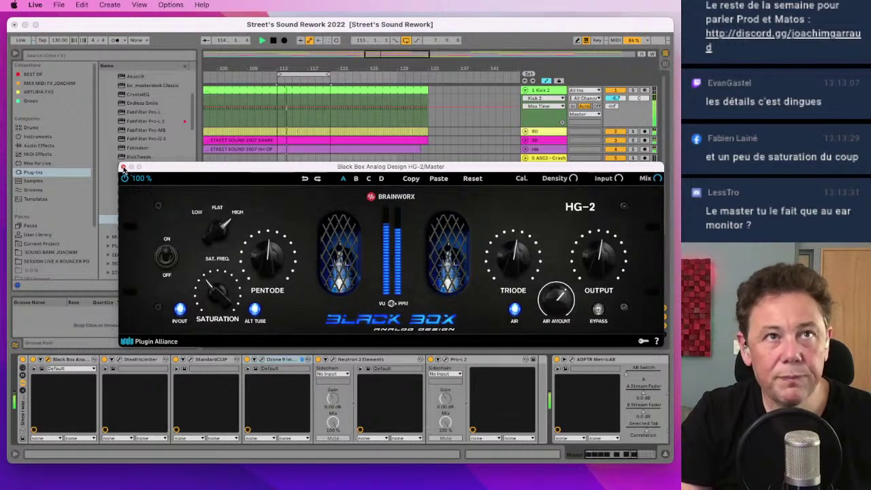
{"action": "left_click", "coordinate": [124, 167]}
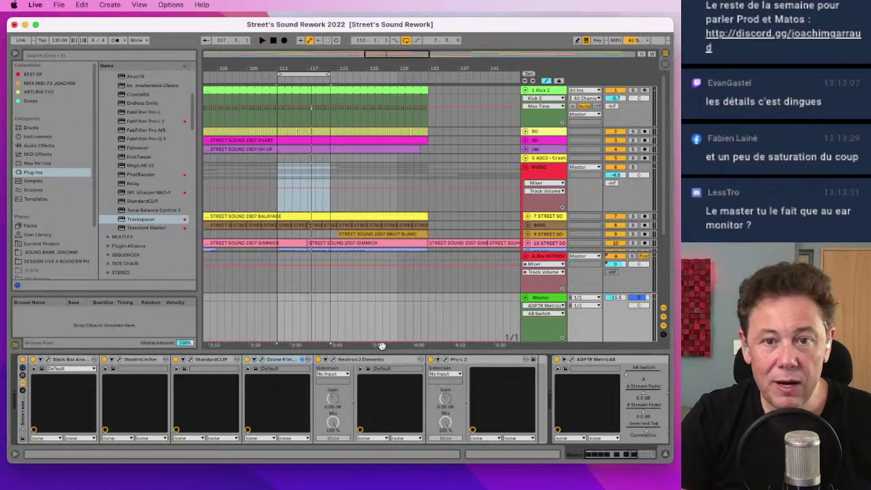
Step: Open MetricAB on the Master and review the spectrum, correlation and stereo image displays against the Acid Rave reference
{"action": "key", "text": "space"}
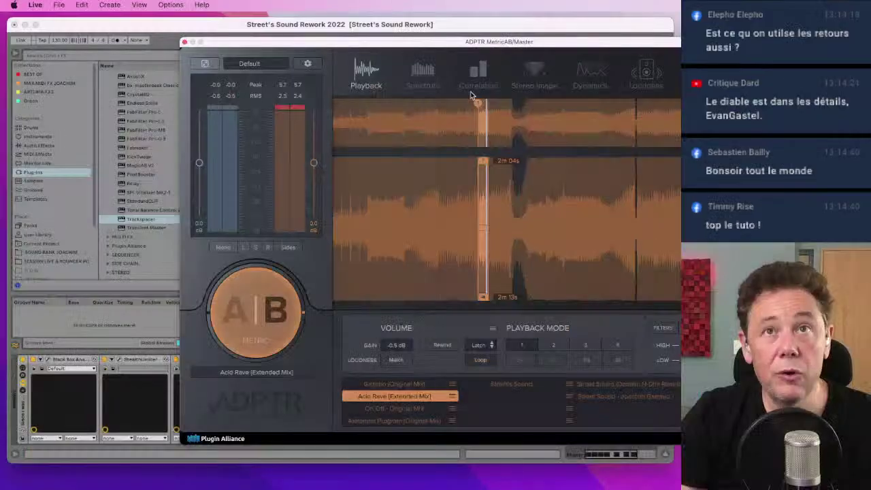
{"action": "left_click_drag", "start_coordinate": [567, 48], "coordinate": [394, 47]}
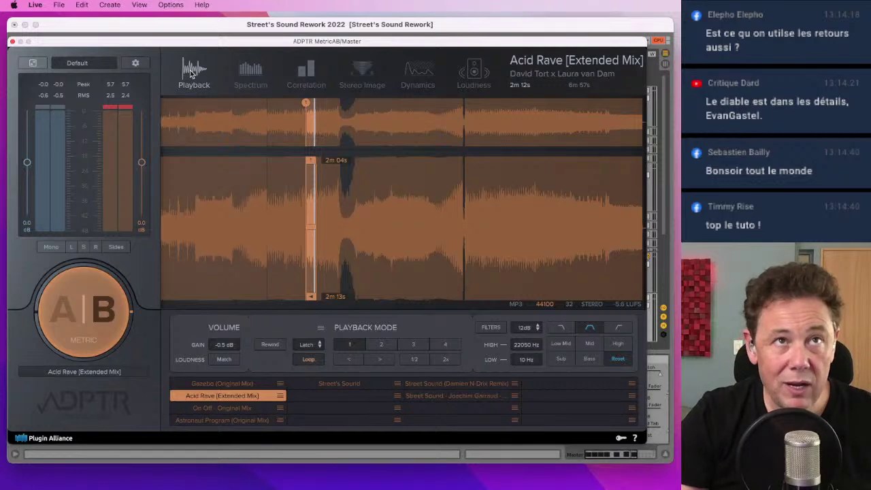
{"action": "left_click", "coordinate": [262, 77]}
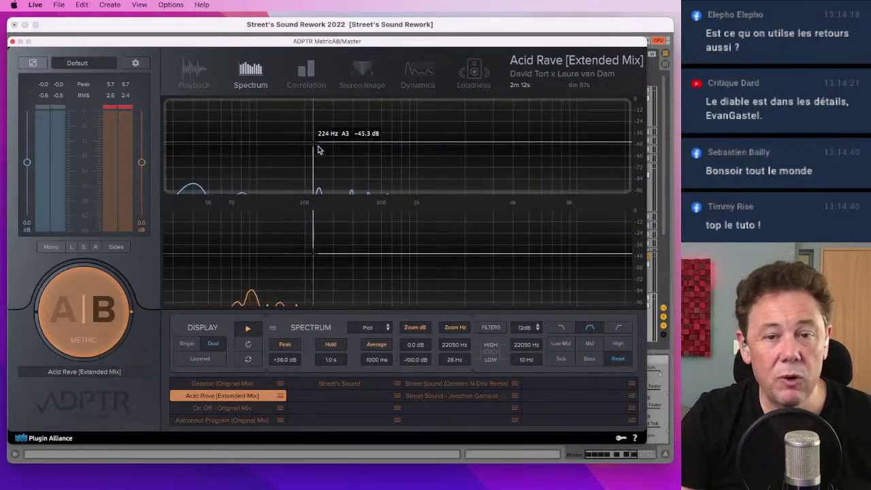
{"action": "left_click", "coordinate": [308, 78]}
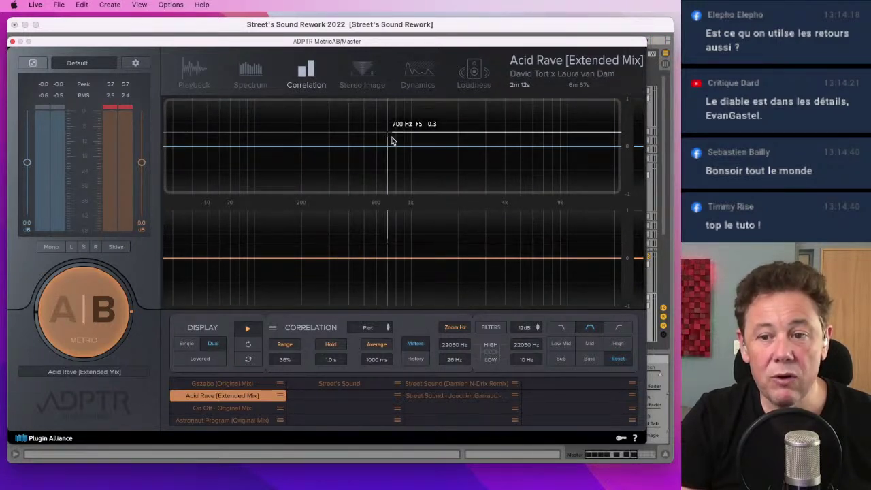
{"action": "left_click", "coordinate": [365, 91]}
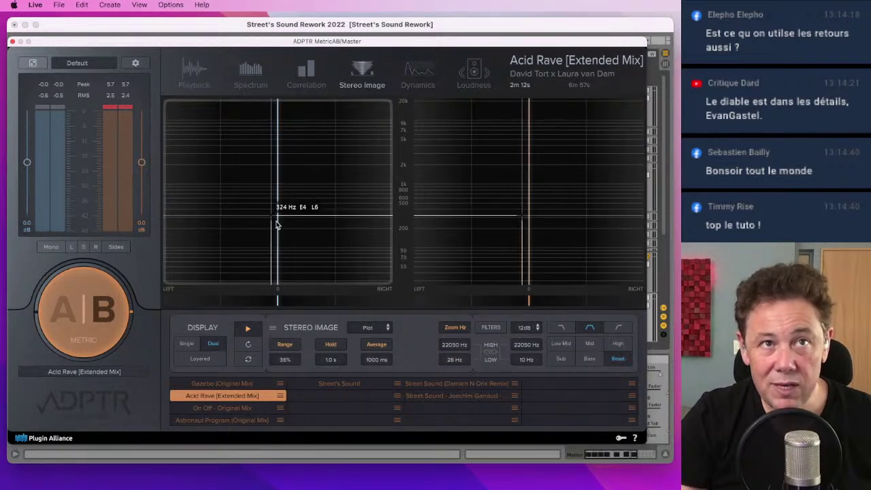
Step: Compare the mix's dynamics and loudness with the Acid Rave reference in MetricAB, switch to source A and stop playback
{"action": "left_click", "coordinate": [410, 75]}
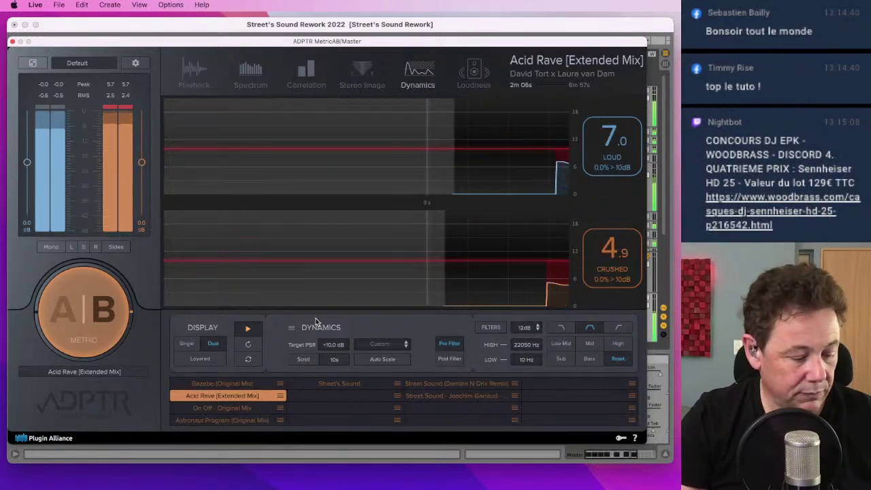
{"action": "key", "text": "Tab"}
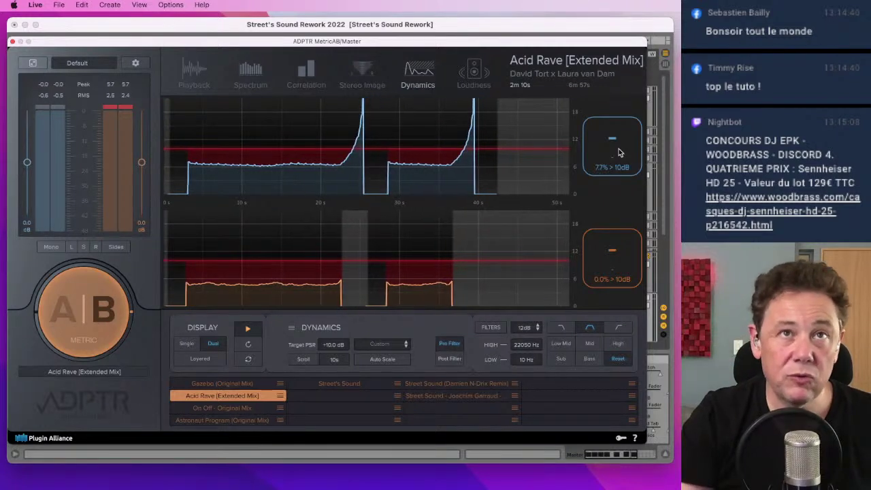
{"action": "left_click", "coordinate": [475, 72]}
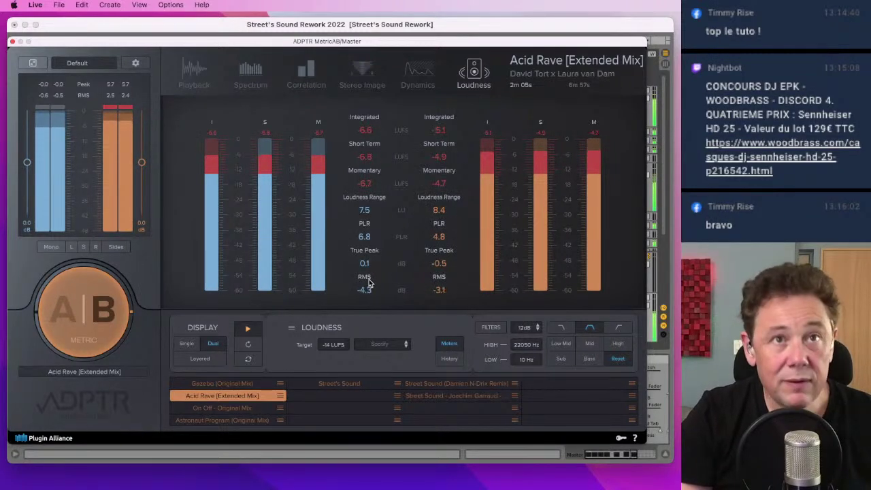
{"action": "key", "text": "a"}
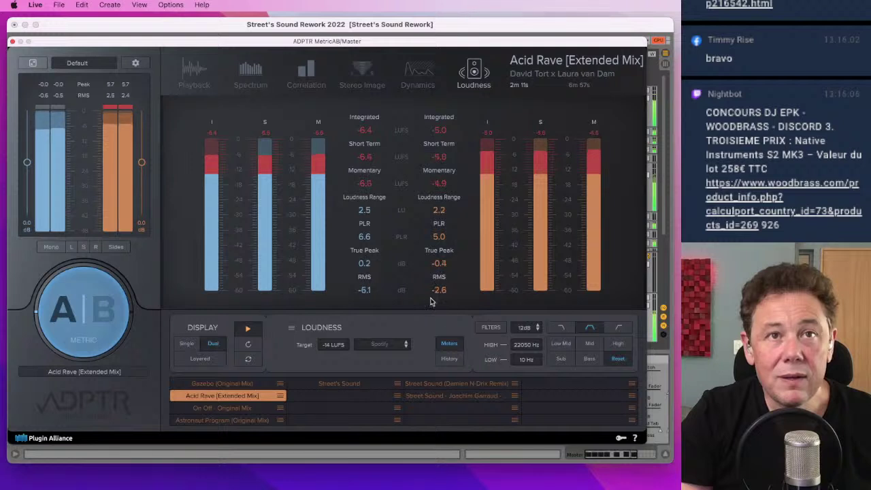
{"action": "key", "text": "space"}
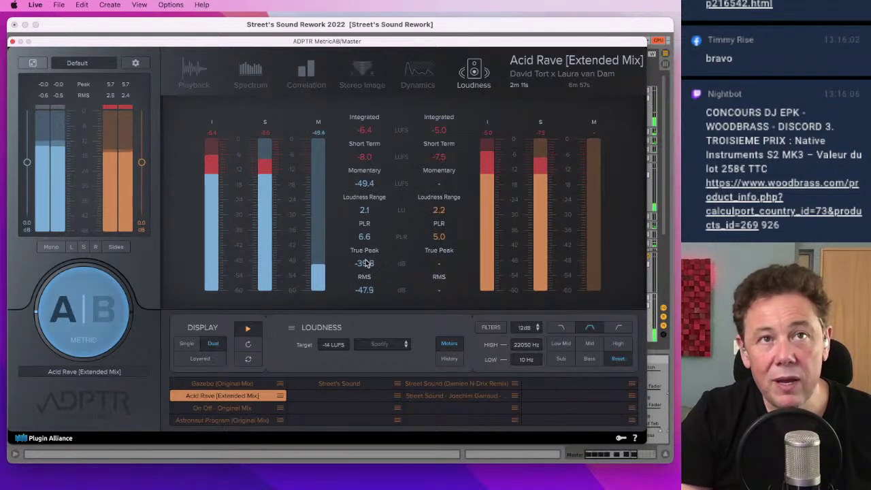
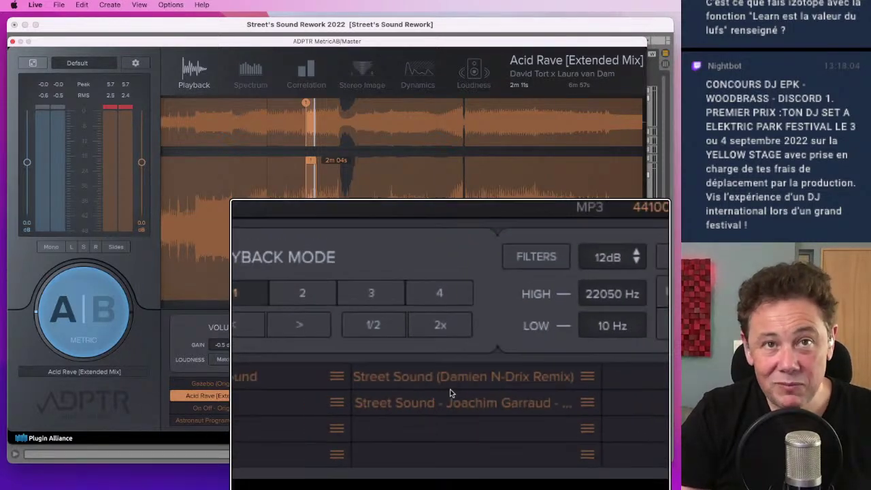
Step: Select the Street Sound (Damien N-Drix Remix) reference in MetricAB and listen to it from early in the track
{"action": "left_click", "coordinate": [448, 384]}
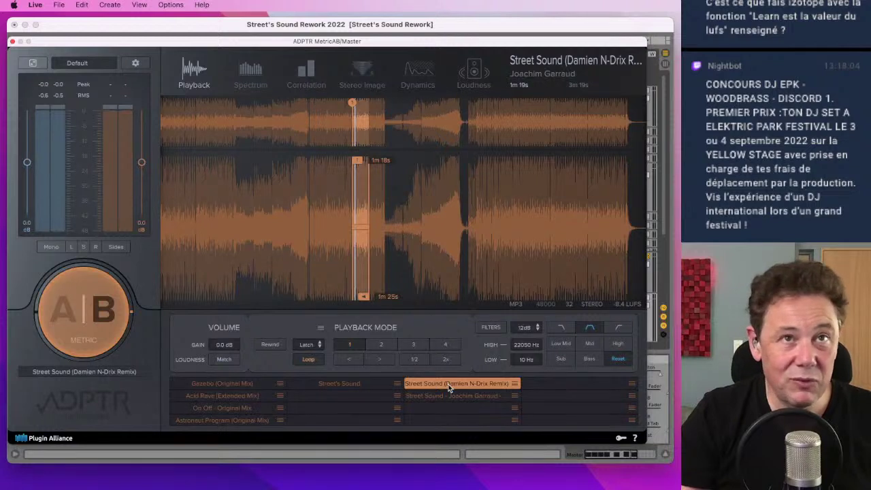
{"action": "left_click", "coordinate": [210, 184]}
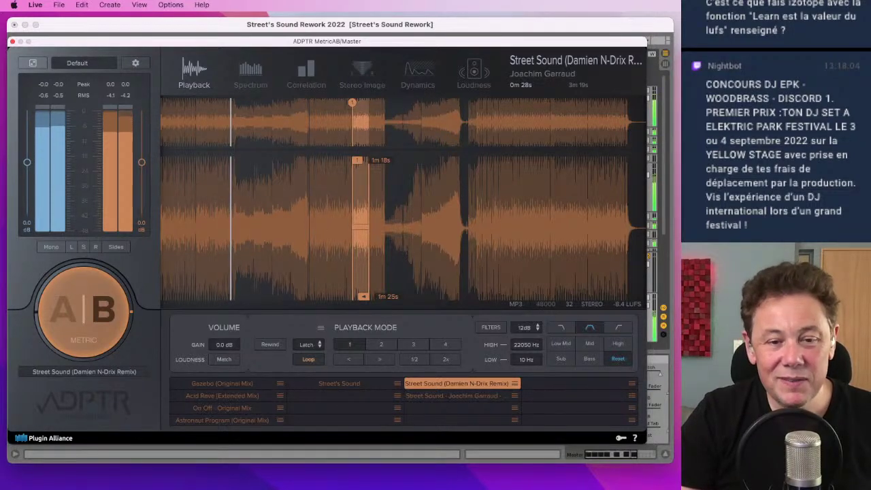
{"action": "left_click", "coordinate": [387, 471]}
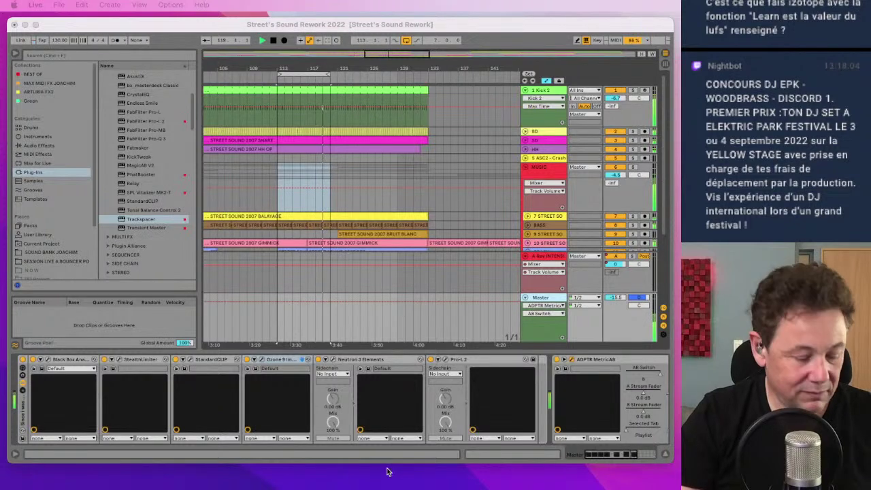
{"action": "left_click", "coordinate": [336, 195]}
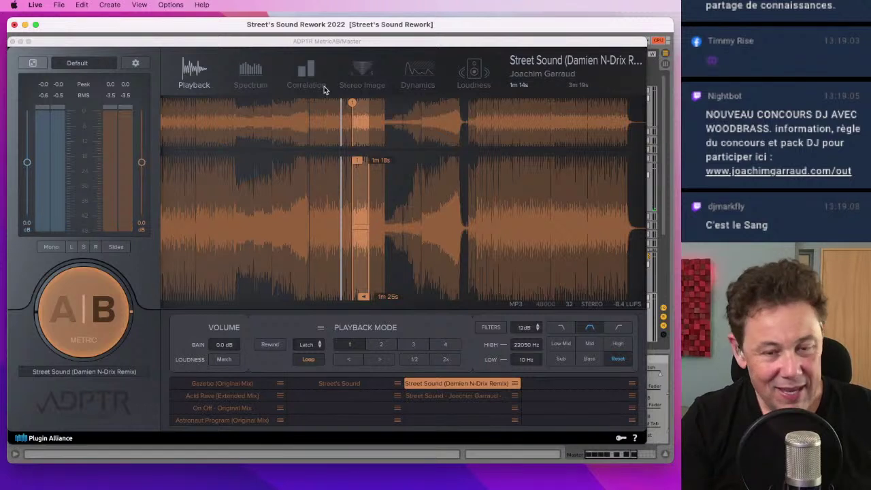
Step: Select the Street Sound - Joachim Garraud - Remix Mosimann reference and play it from 1m 03s
{"action": "left_click", "coordinate": [436, 395]}
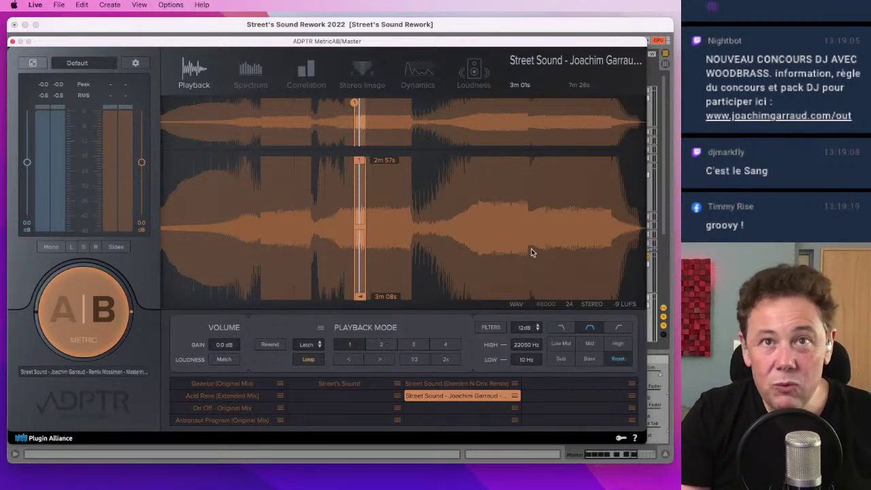
{"action": "left_click", "coordinate": [254, 175]}
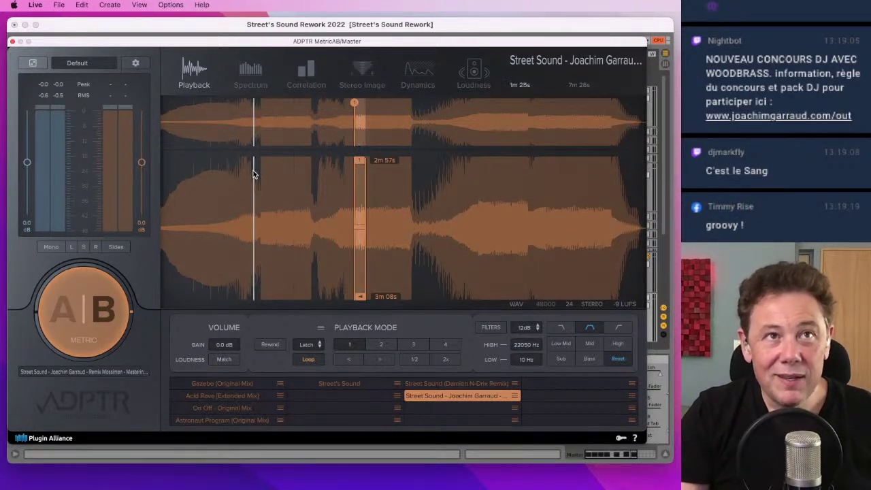
{"action": "left_click", "coordinate": [229, 179]}
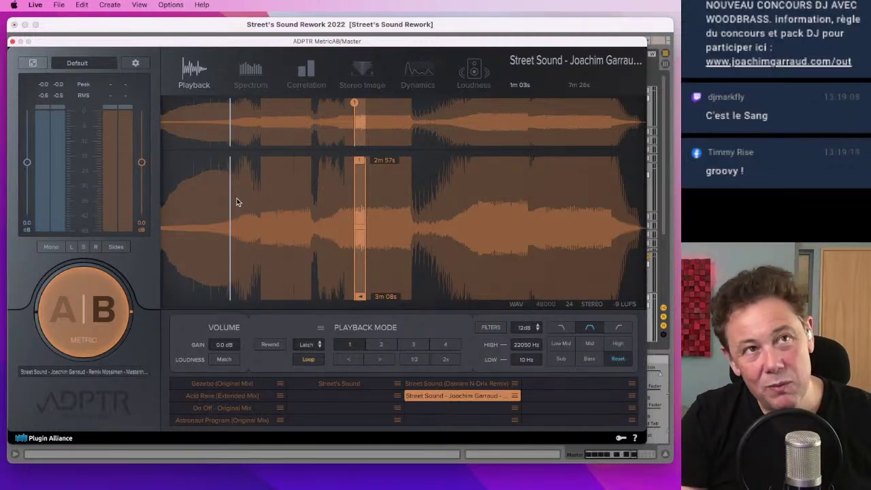
{"action": "key", "text": "space"}
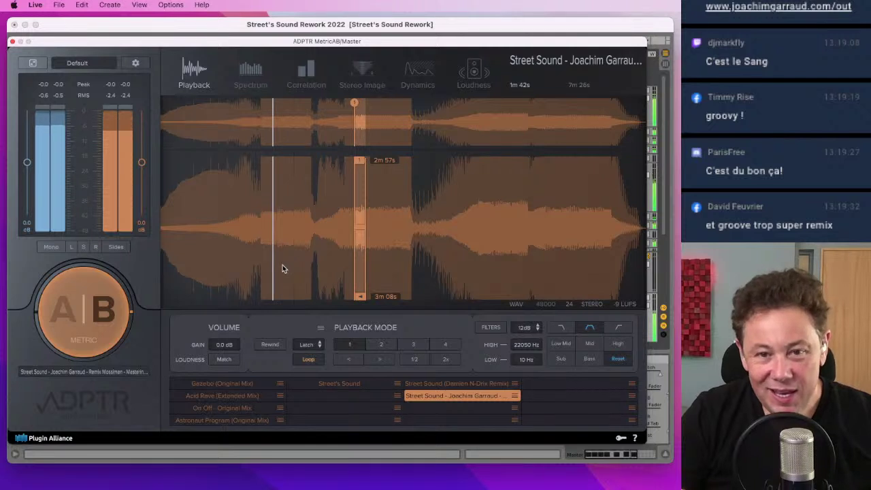
Step: Skip ahead to the break before the loop marker in the Remix Mosimann reference, listen to it and stop playback
{"action": "left_click", "coordinate": [302, 173]}
{"action": "left_click", "coordinate": [317, 174]}
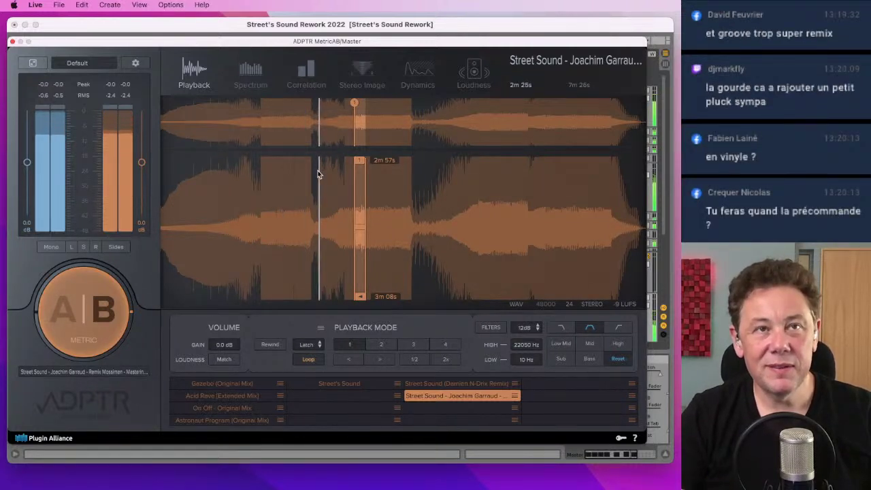
{"action": "left_click", "coordinate": [310, 180]}
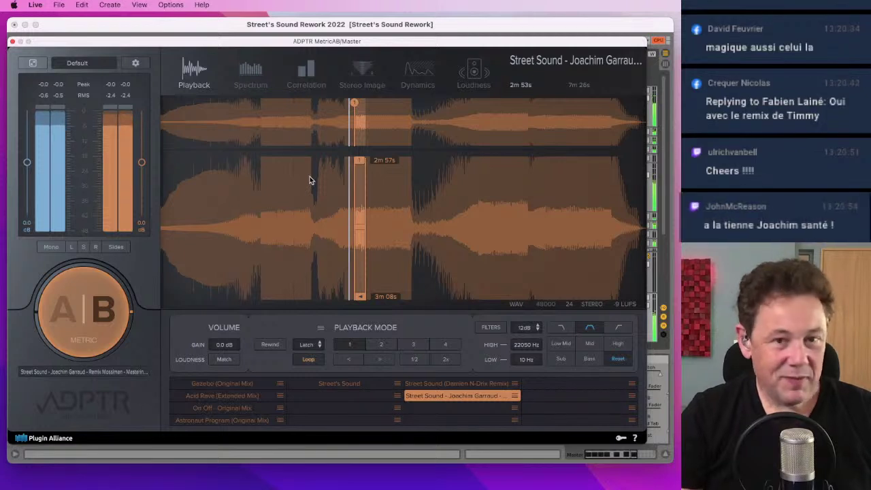
{"action": "key", "text": "space"}
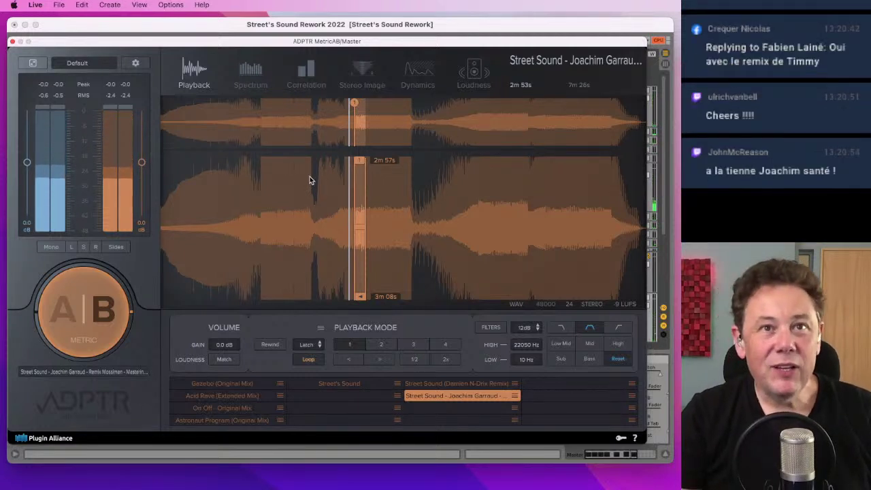